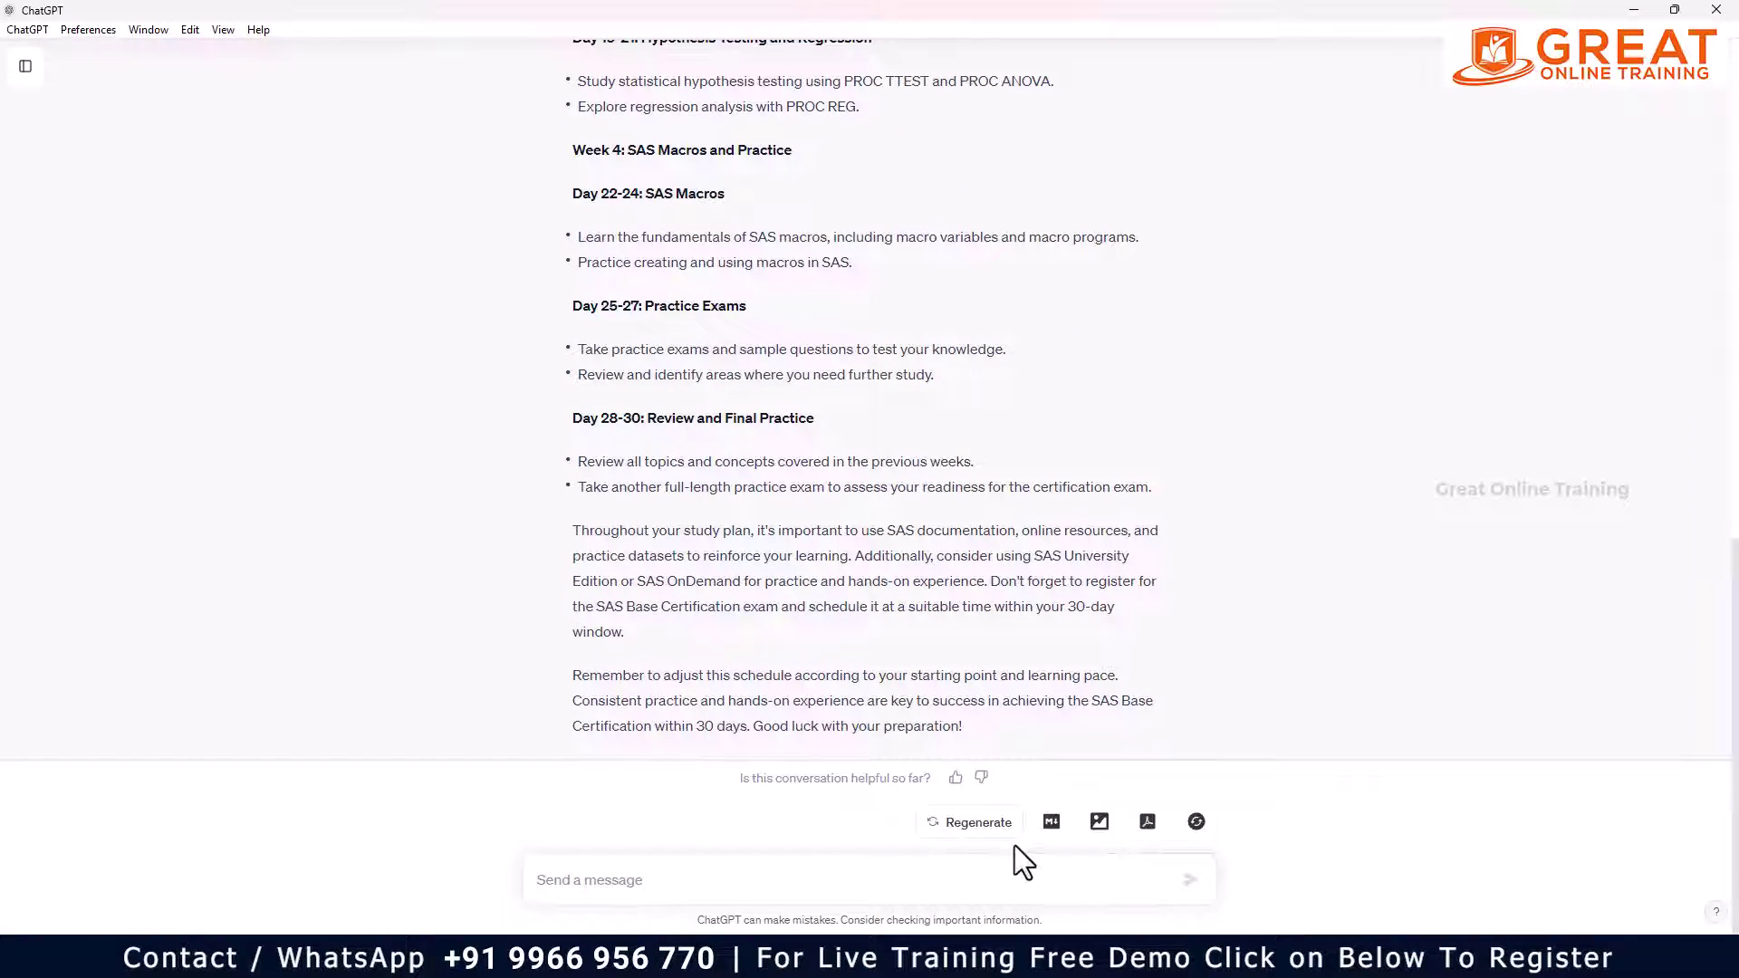
Review the 30-day SAS Base certification schedule in ChatGPT's reply, from Week 1 through the final practice days
scroll(956, 605, "up", 2)
scroll(955, 605, "up", 10)
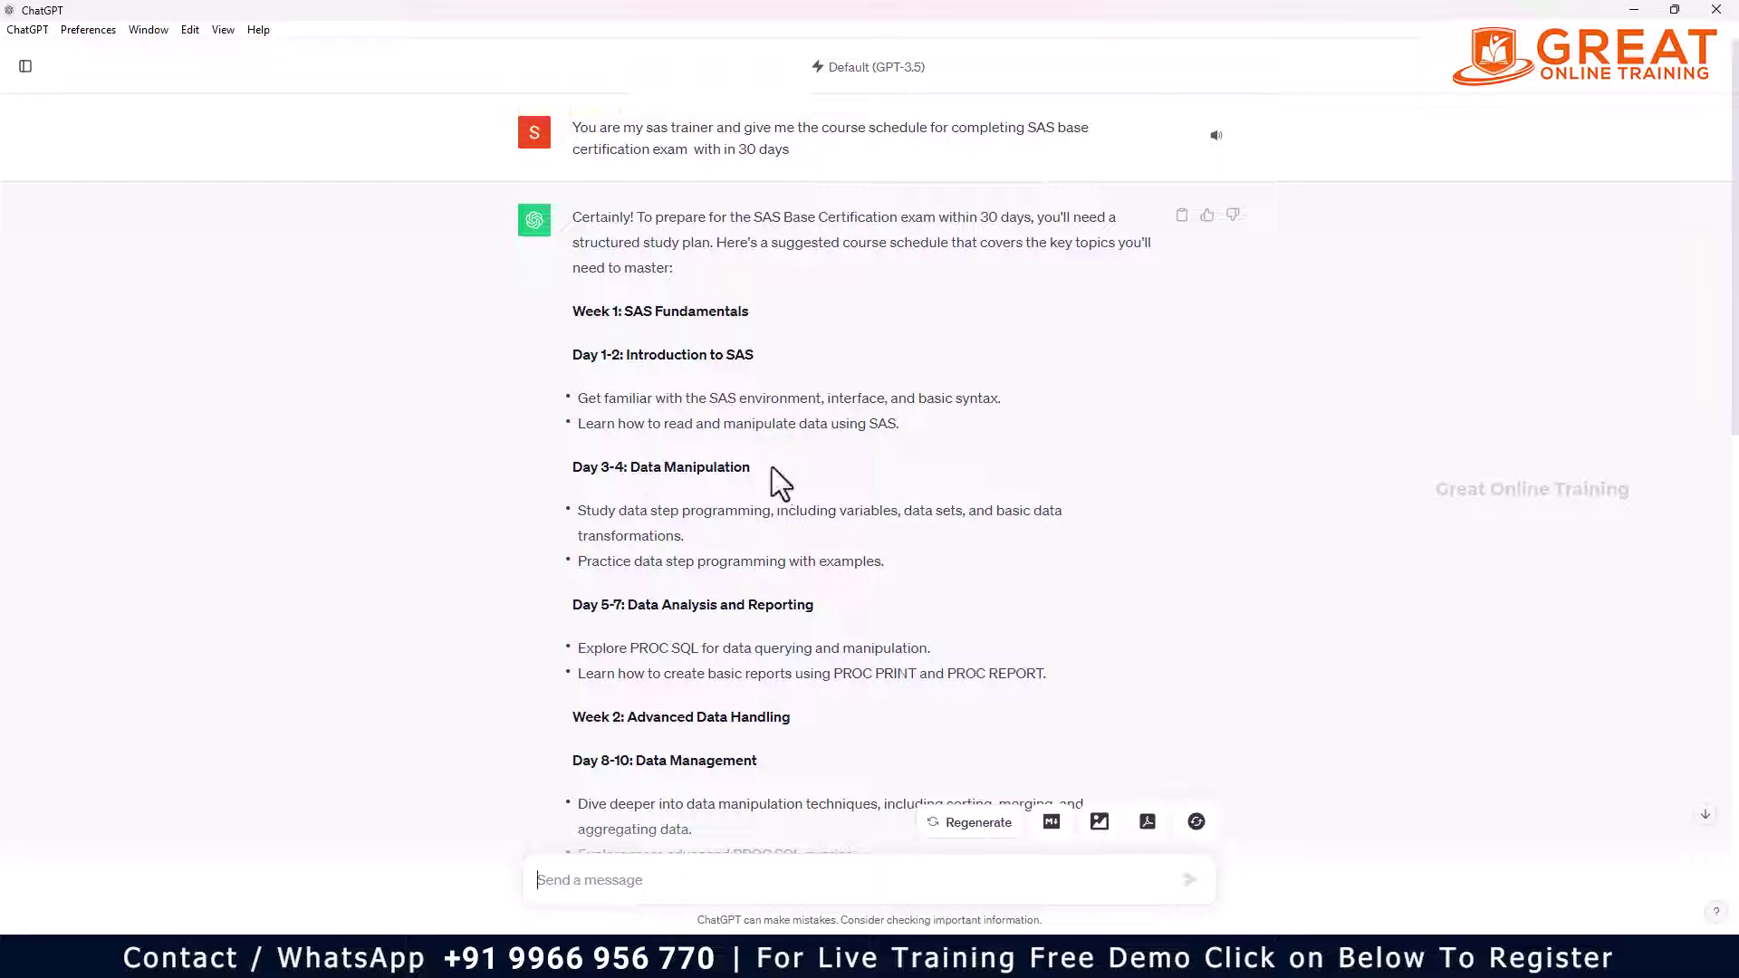
scroll(773, 466, "down", 2)
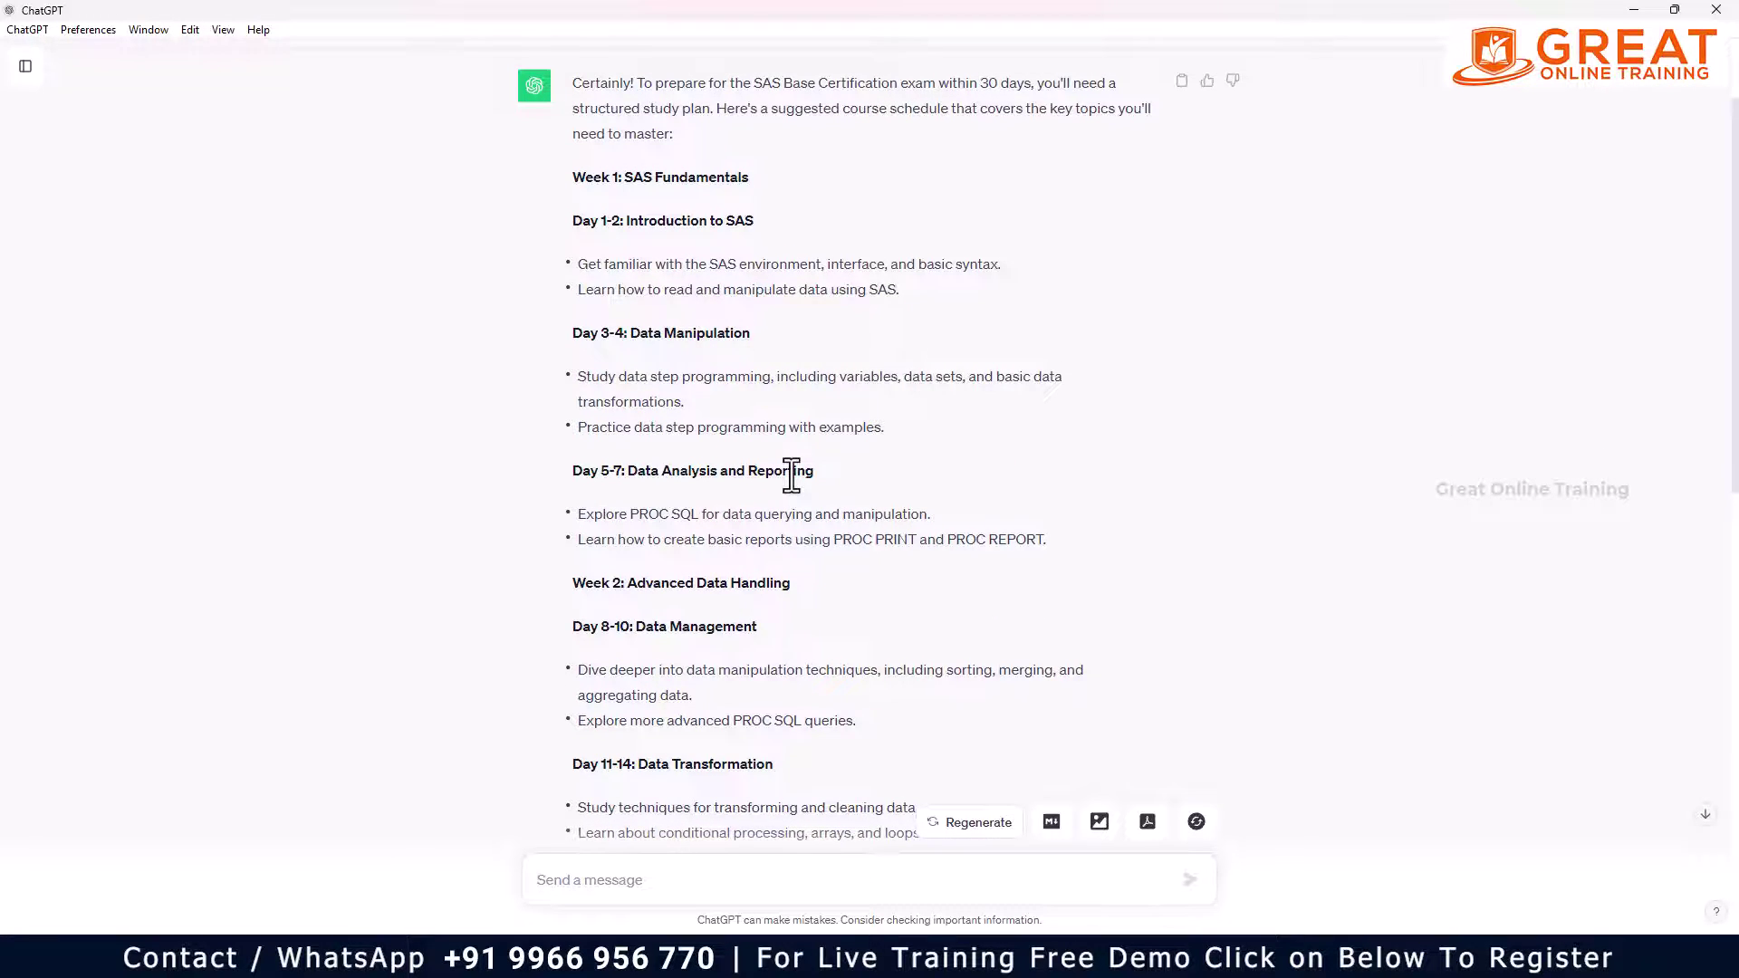
scroll(791, 474, "down", 2)
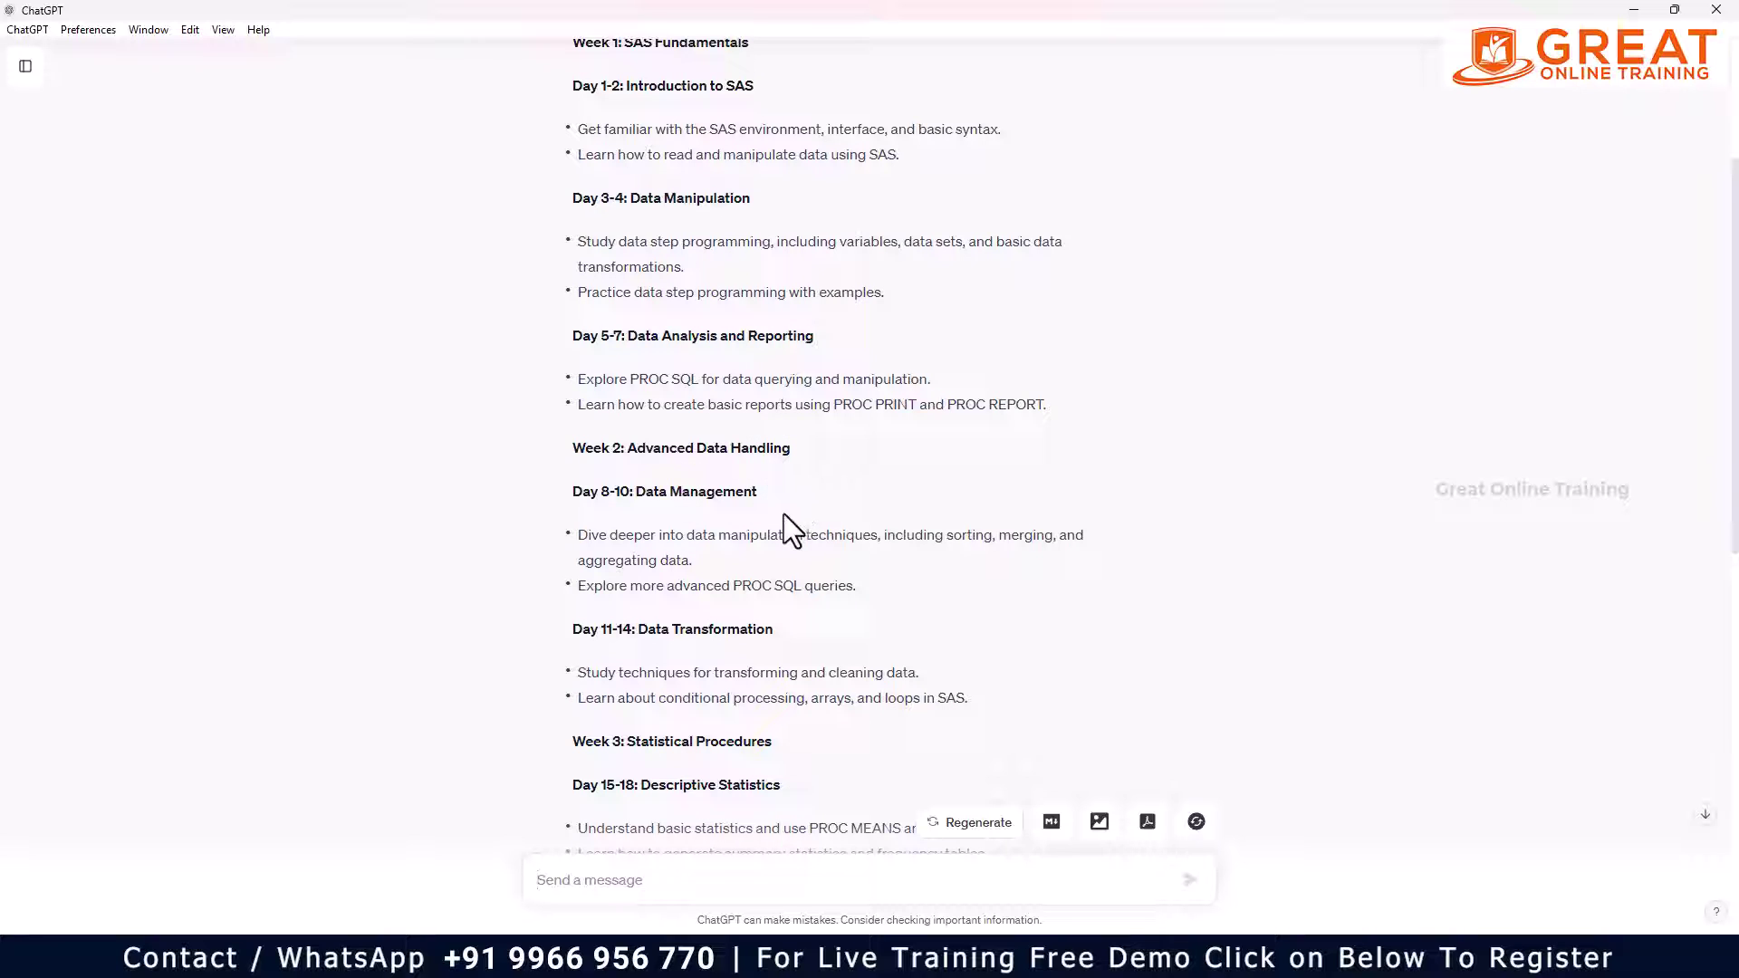
scroll(817, 616, "down", 2)
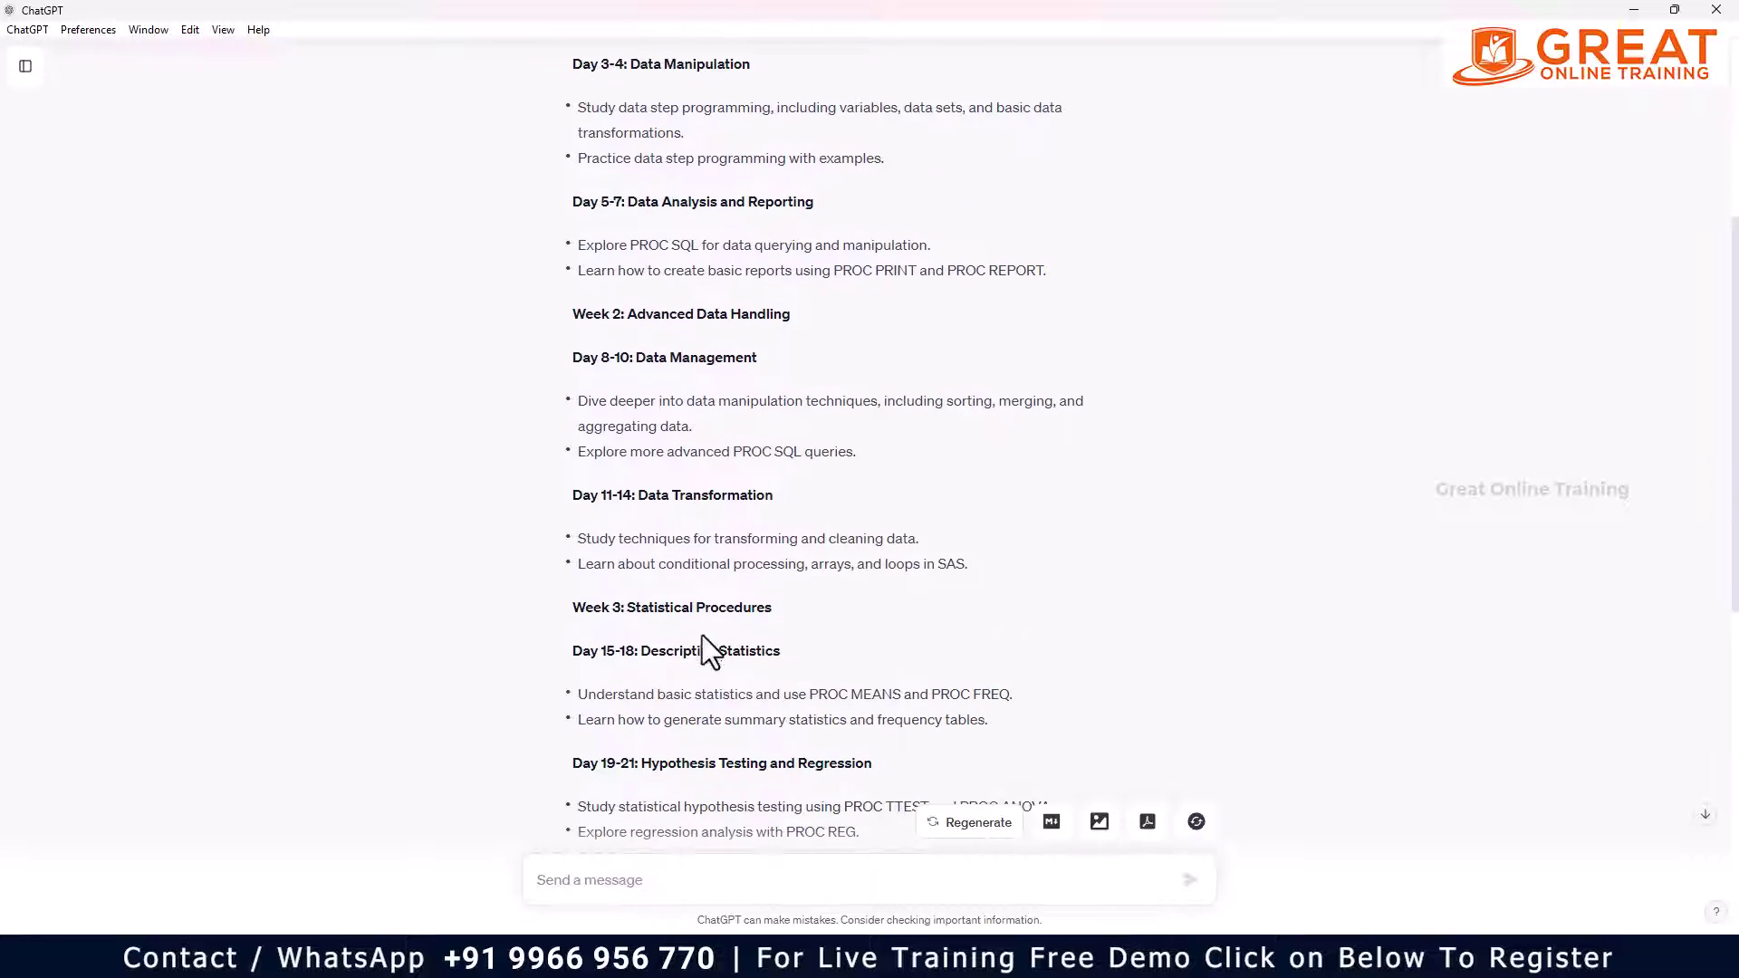
scroll(789, 621, "down", 2)
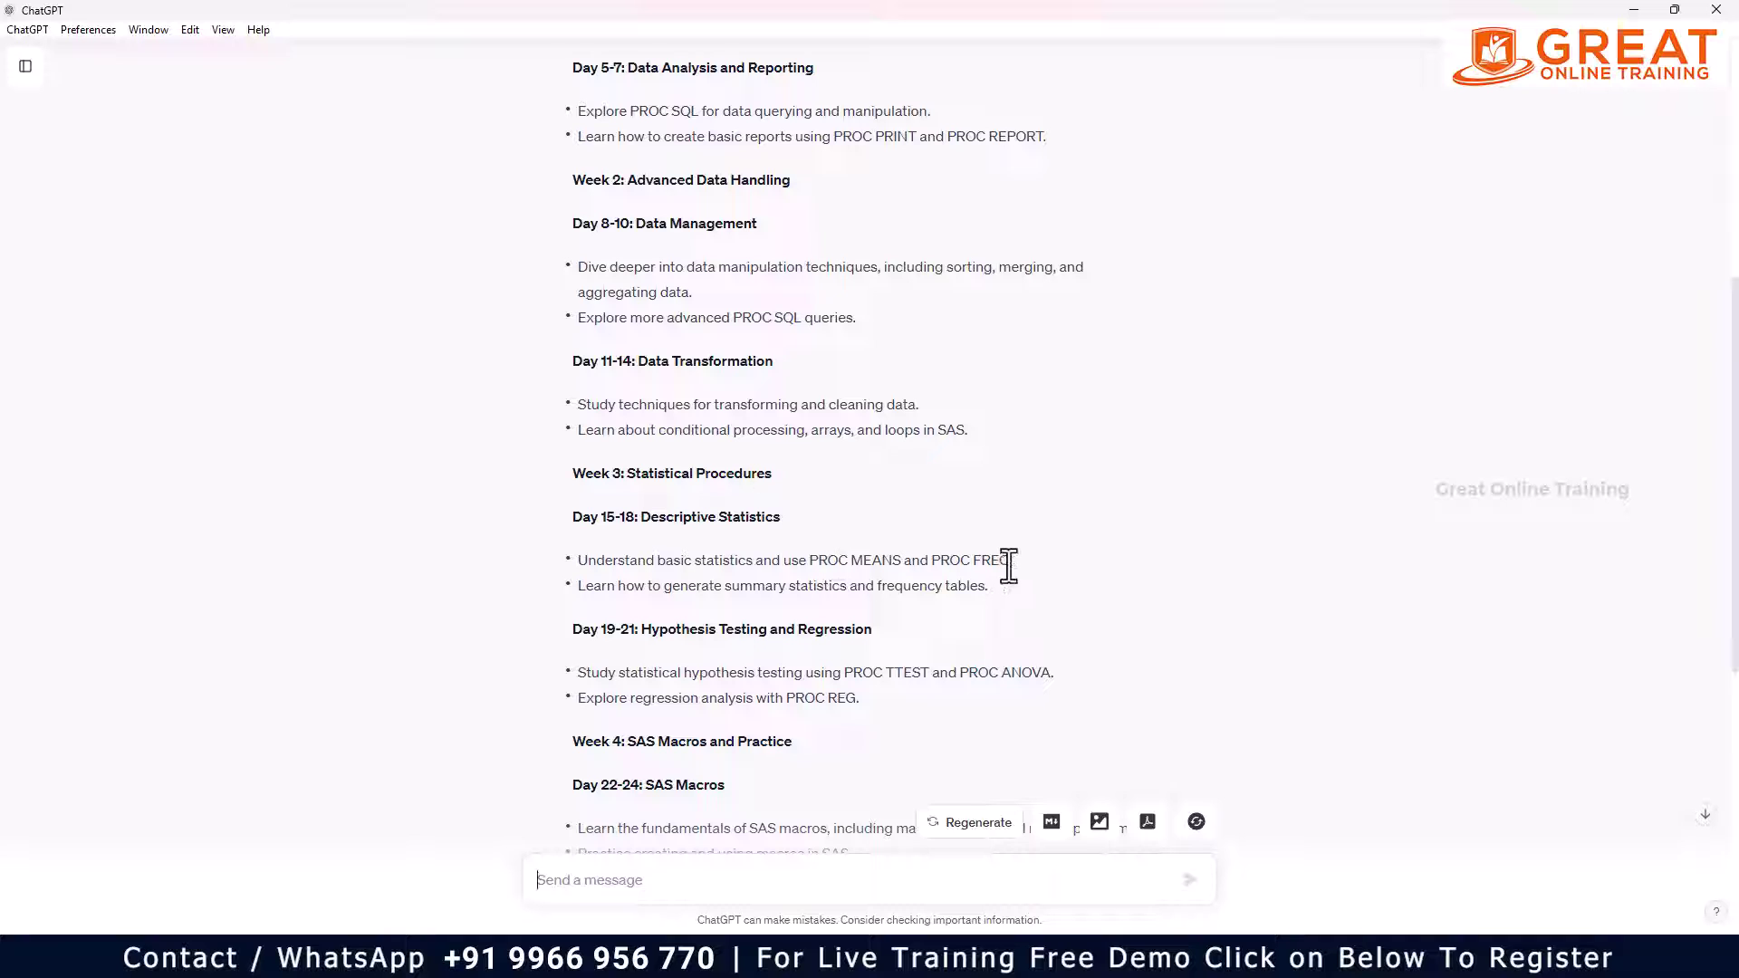
scroll(1027, 563, "down", 2)
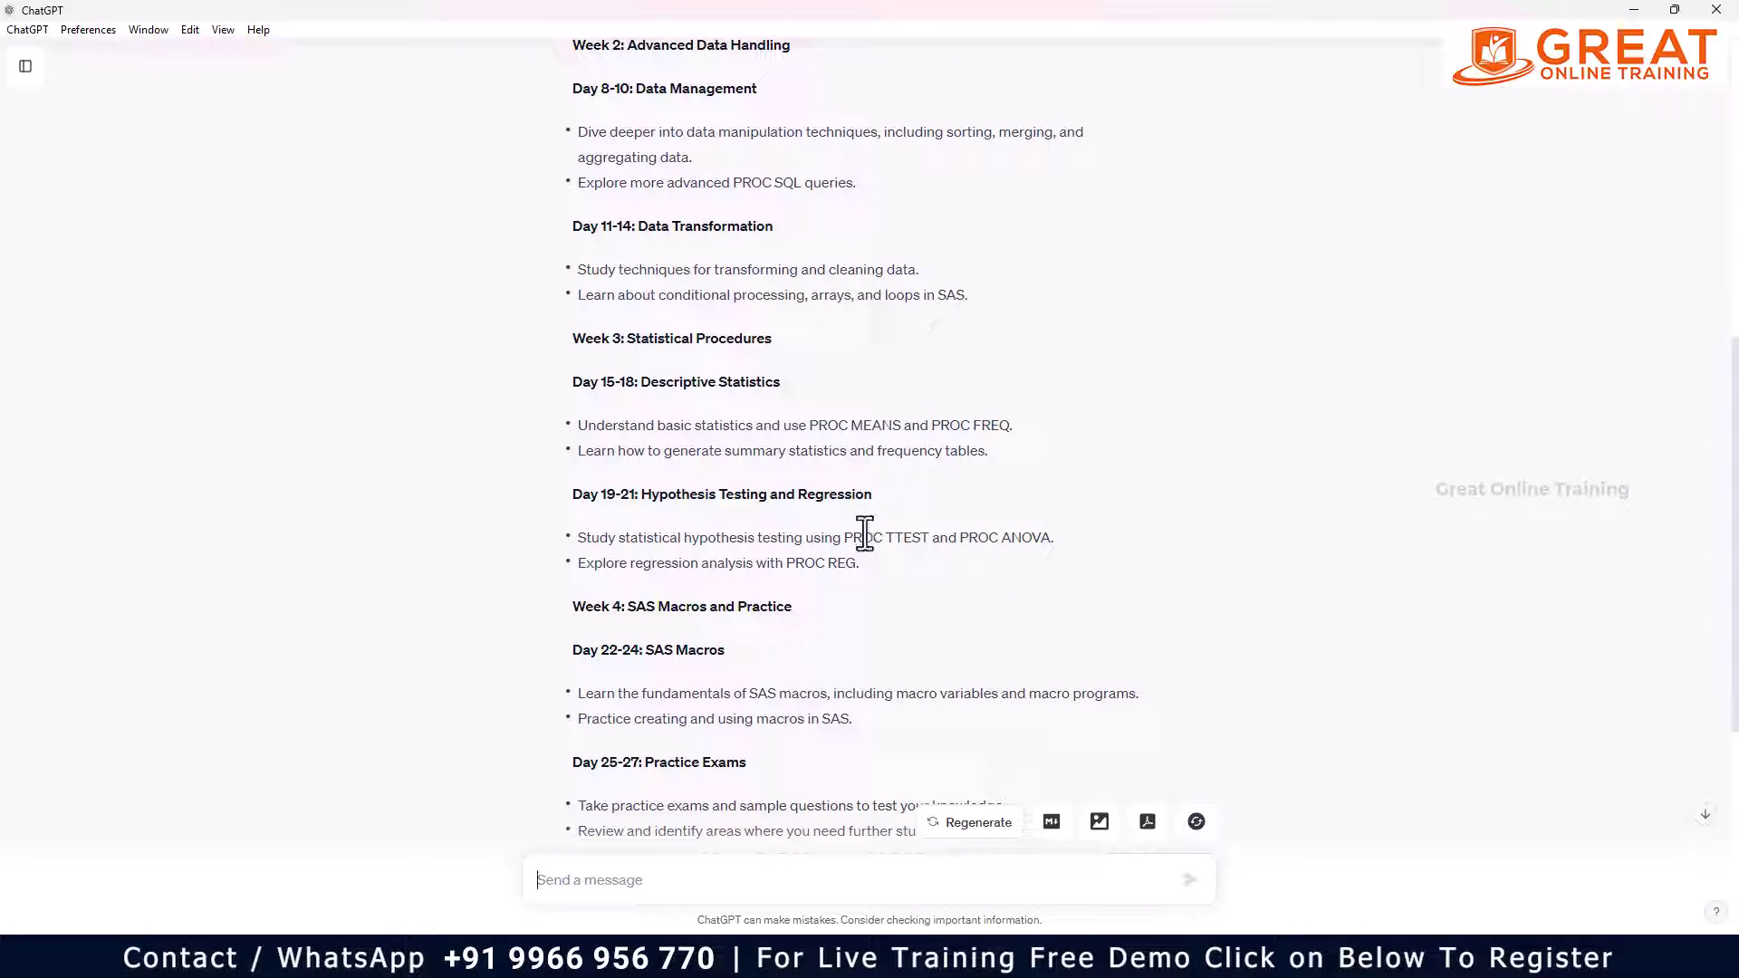
scroll(792, 631, "down", 1)
scroll(793, 617, "down", 5)
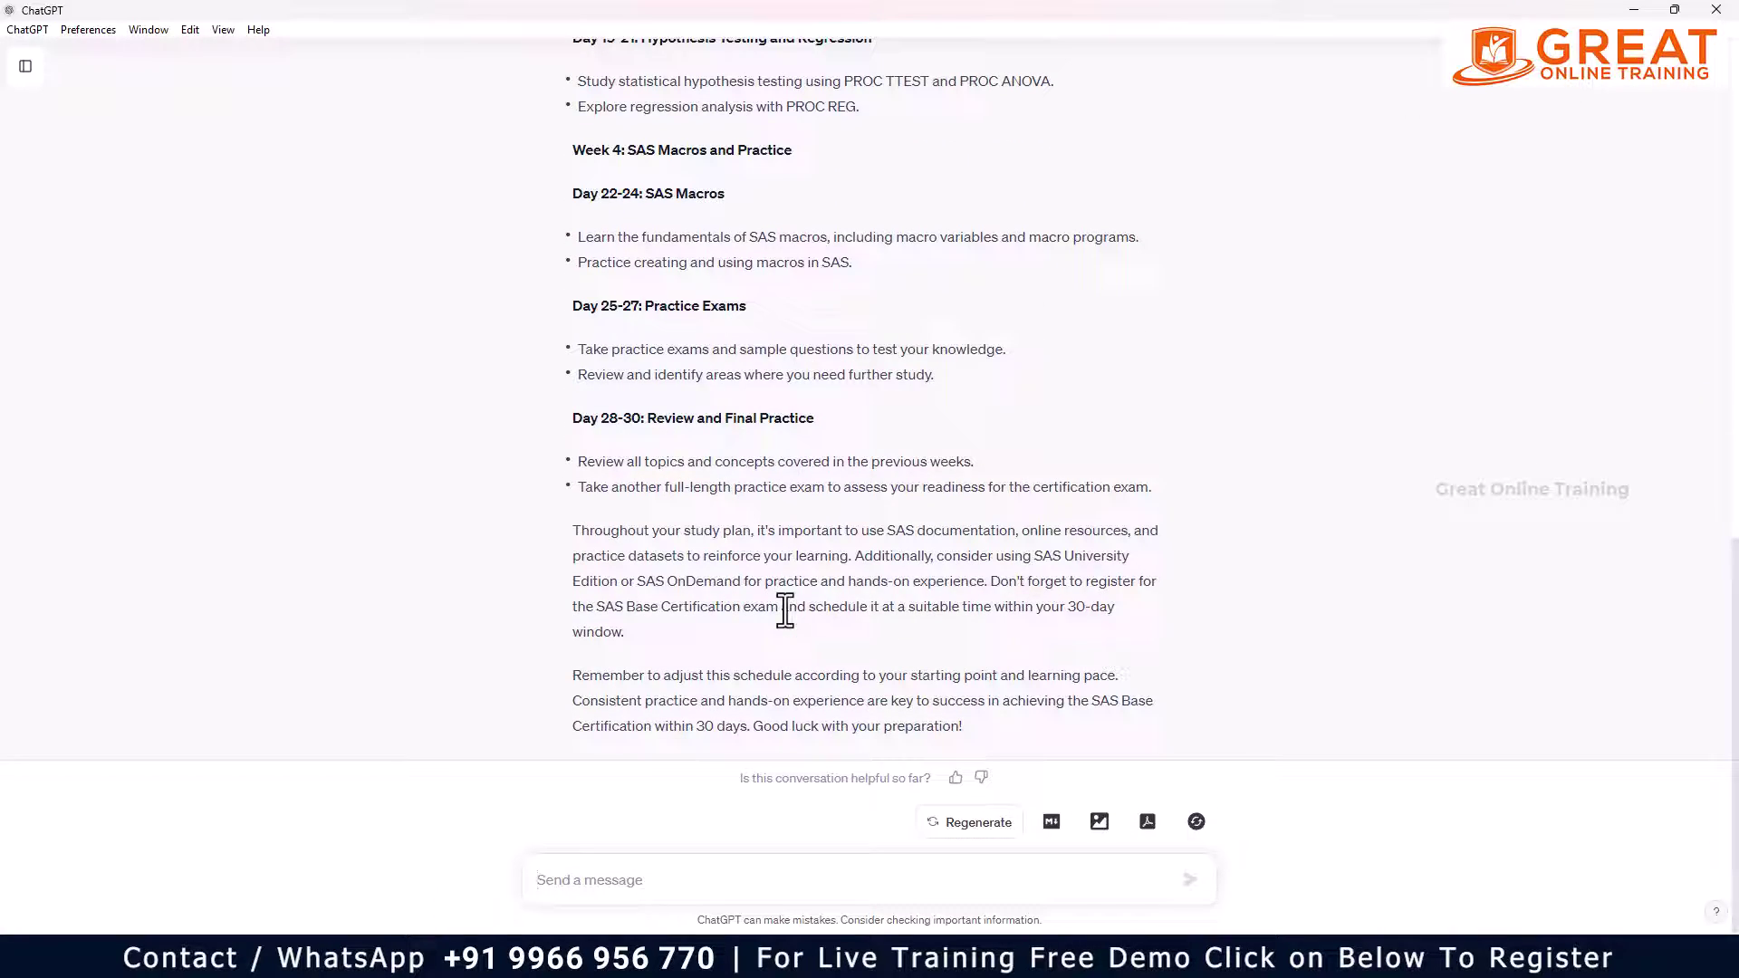
scroll(786, 610, "up", 10)
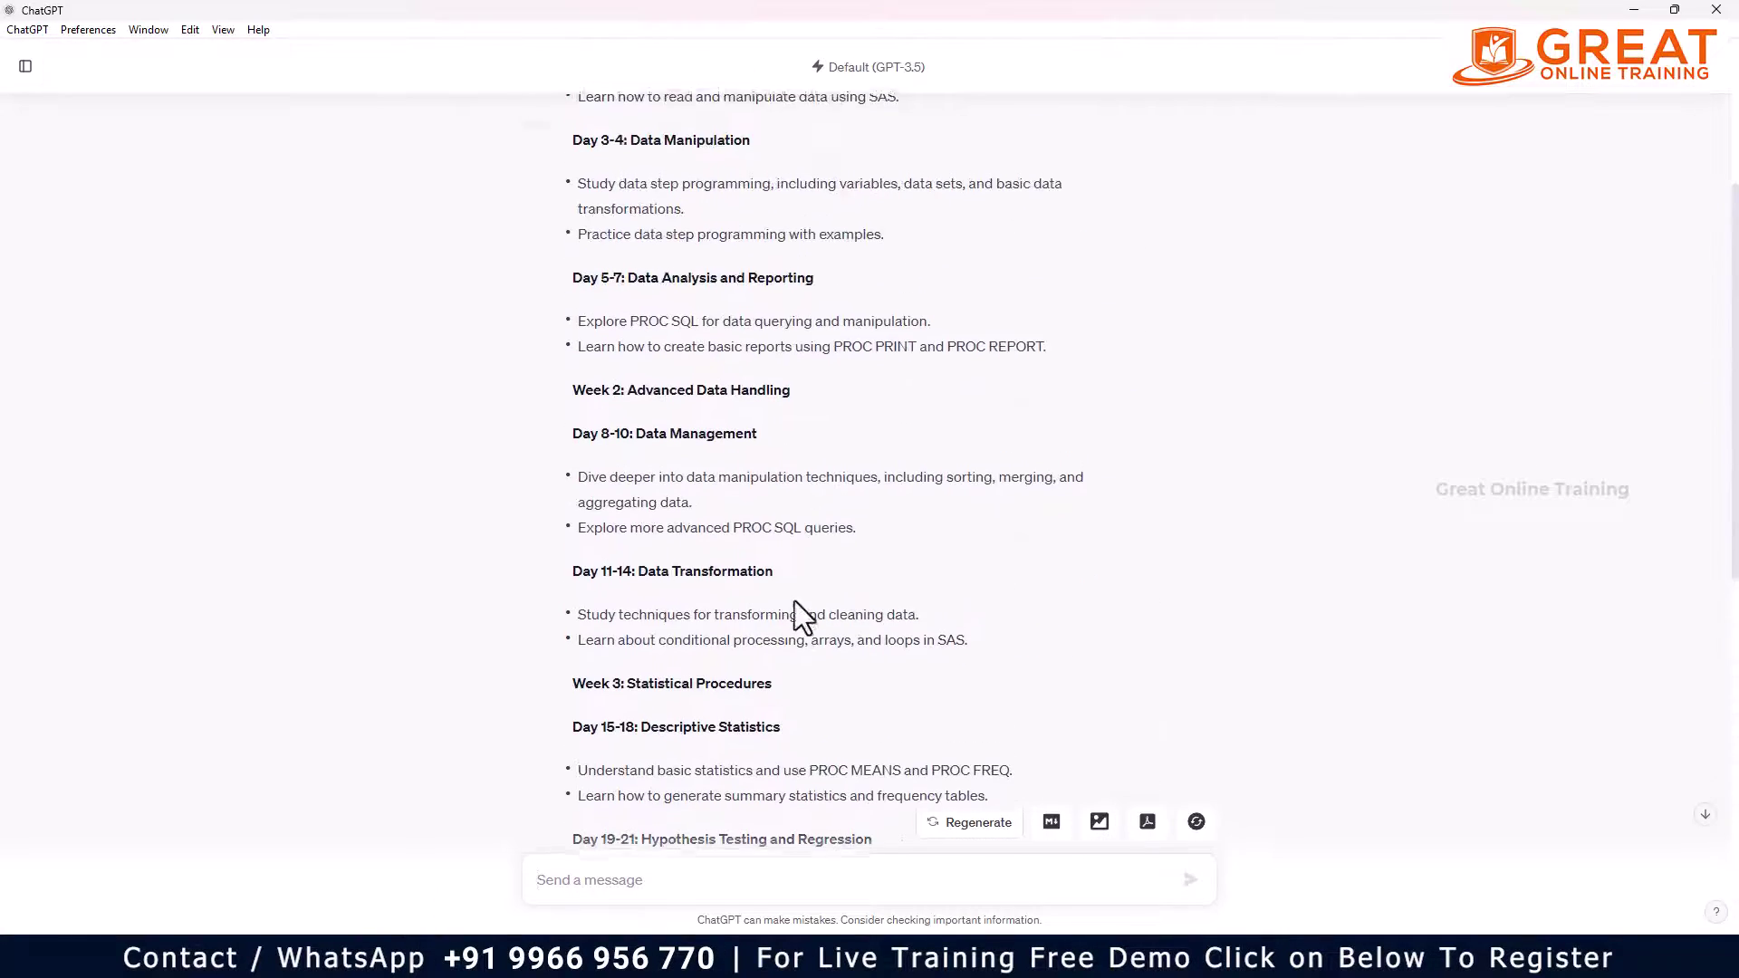
scroll(849, 550, "up", 3)
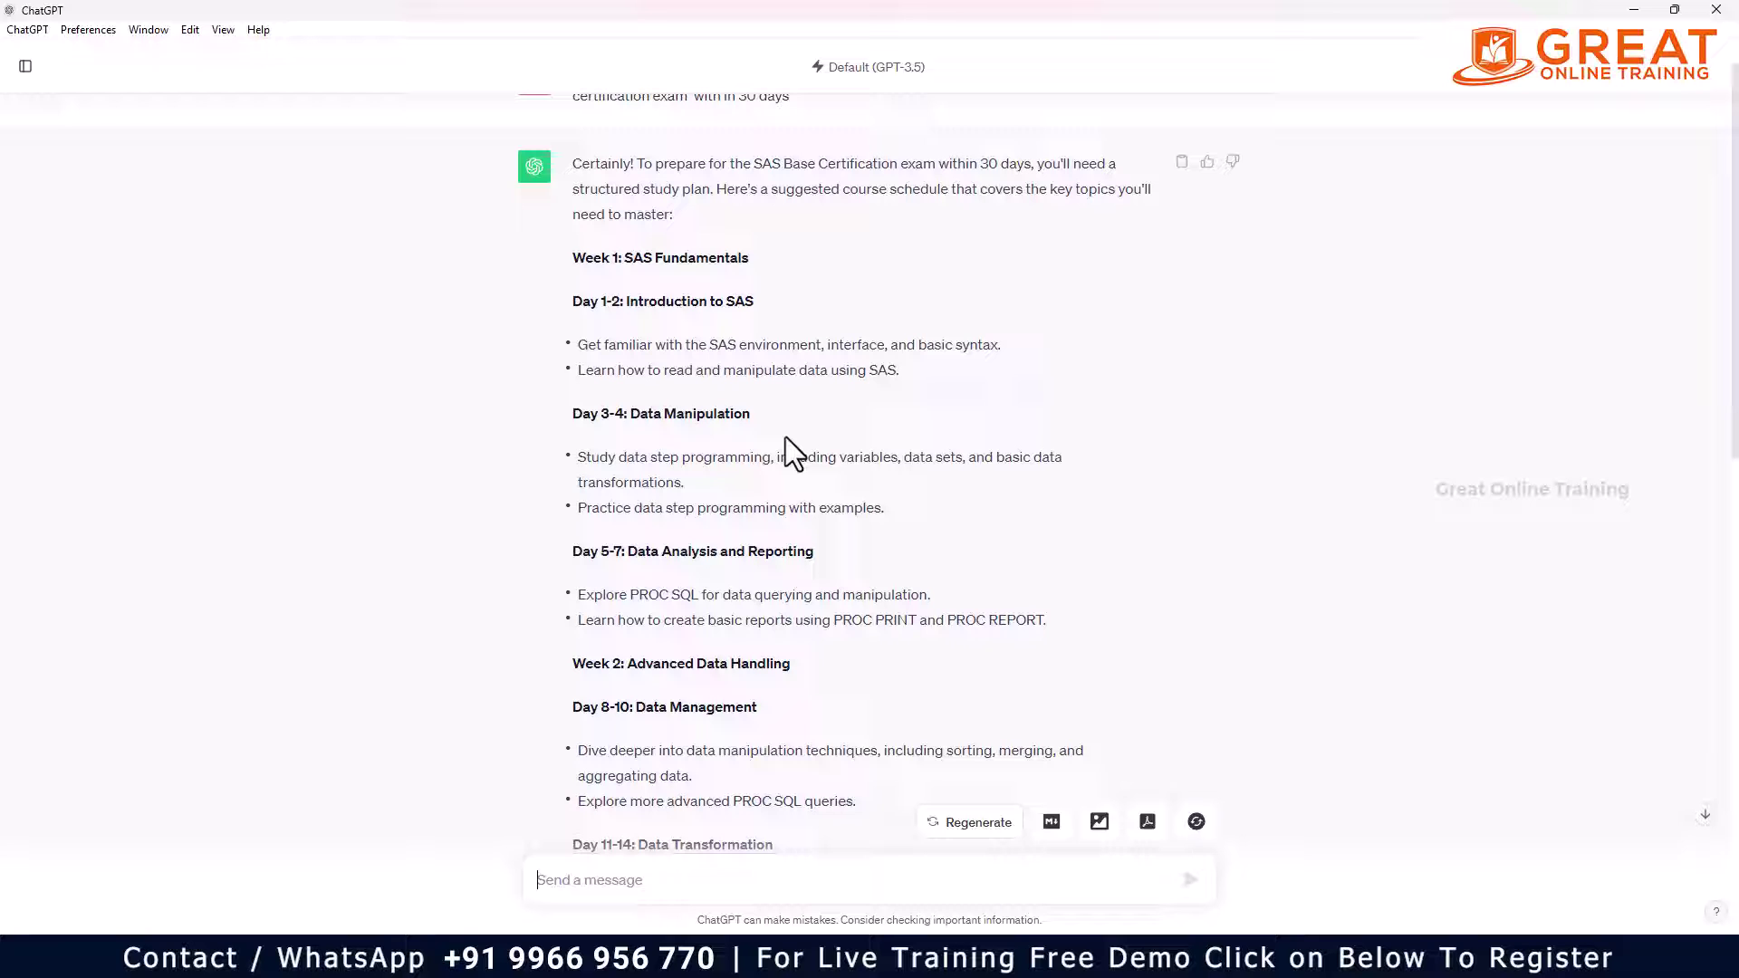
scroll(779, 507, "down", 10)
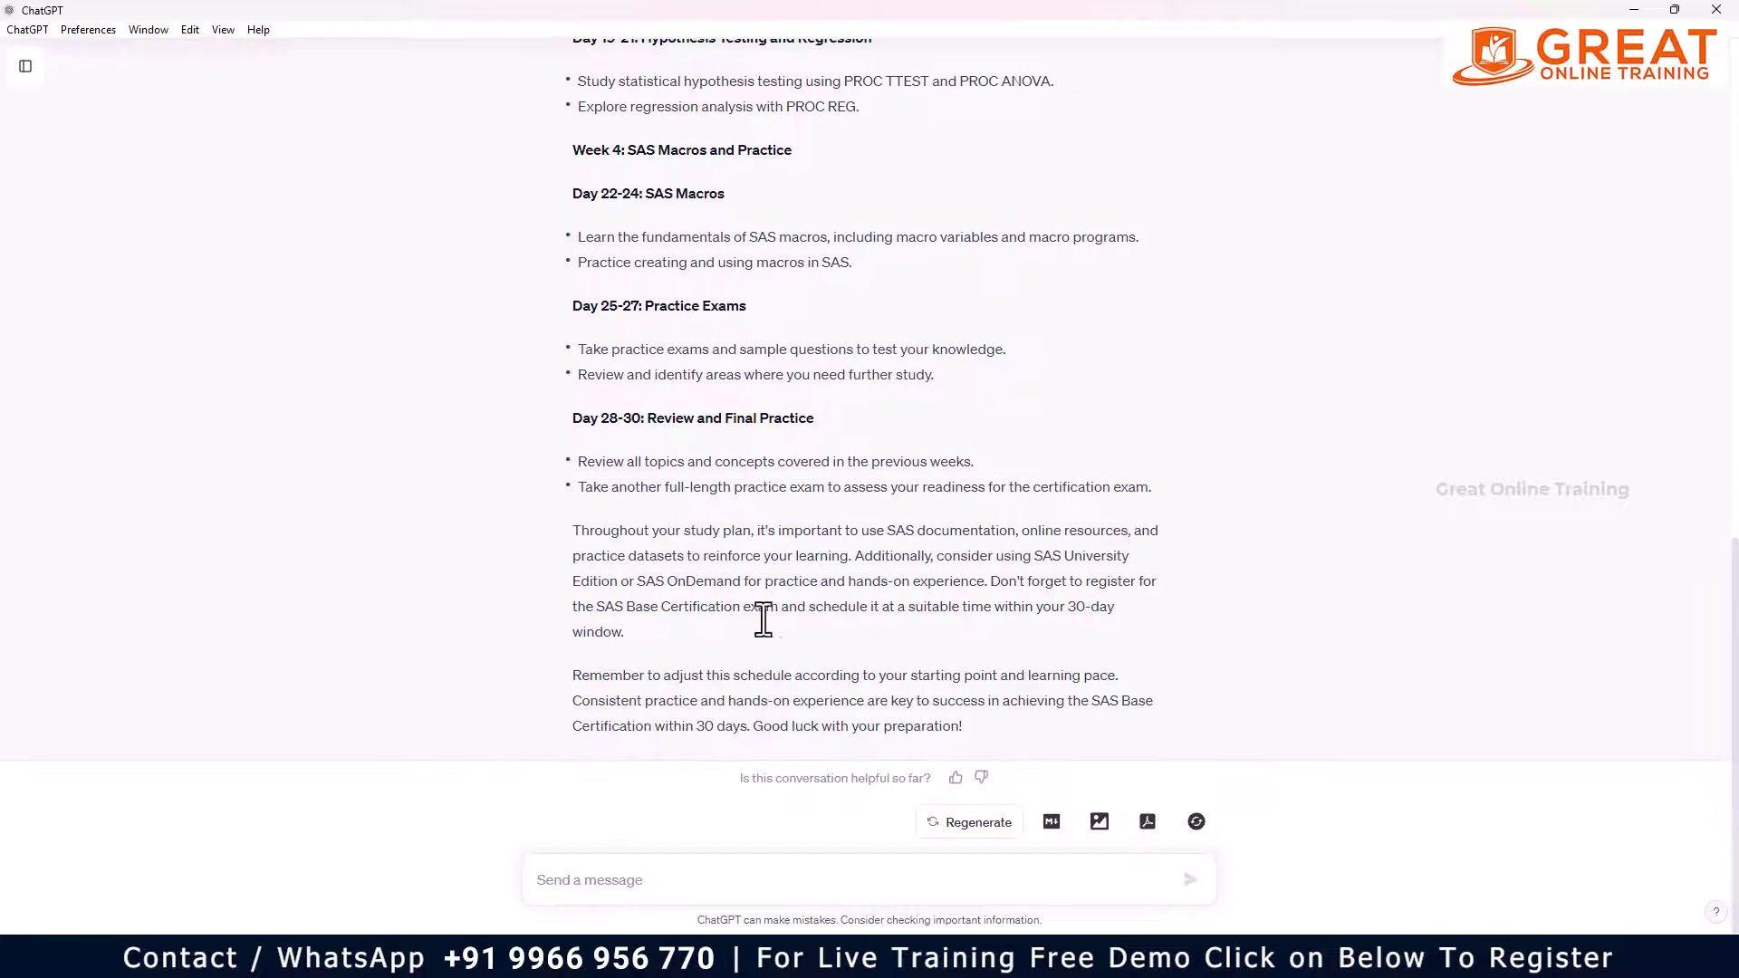
Write a message asking for some SAS proc sort examples for practice
type("give me some")
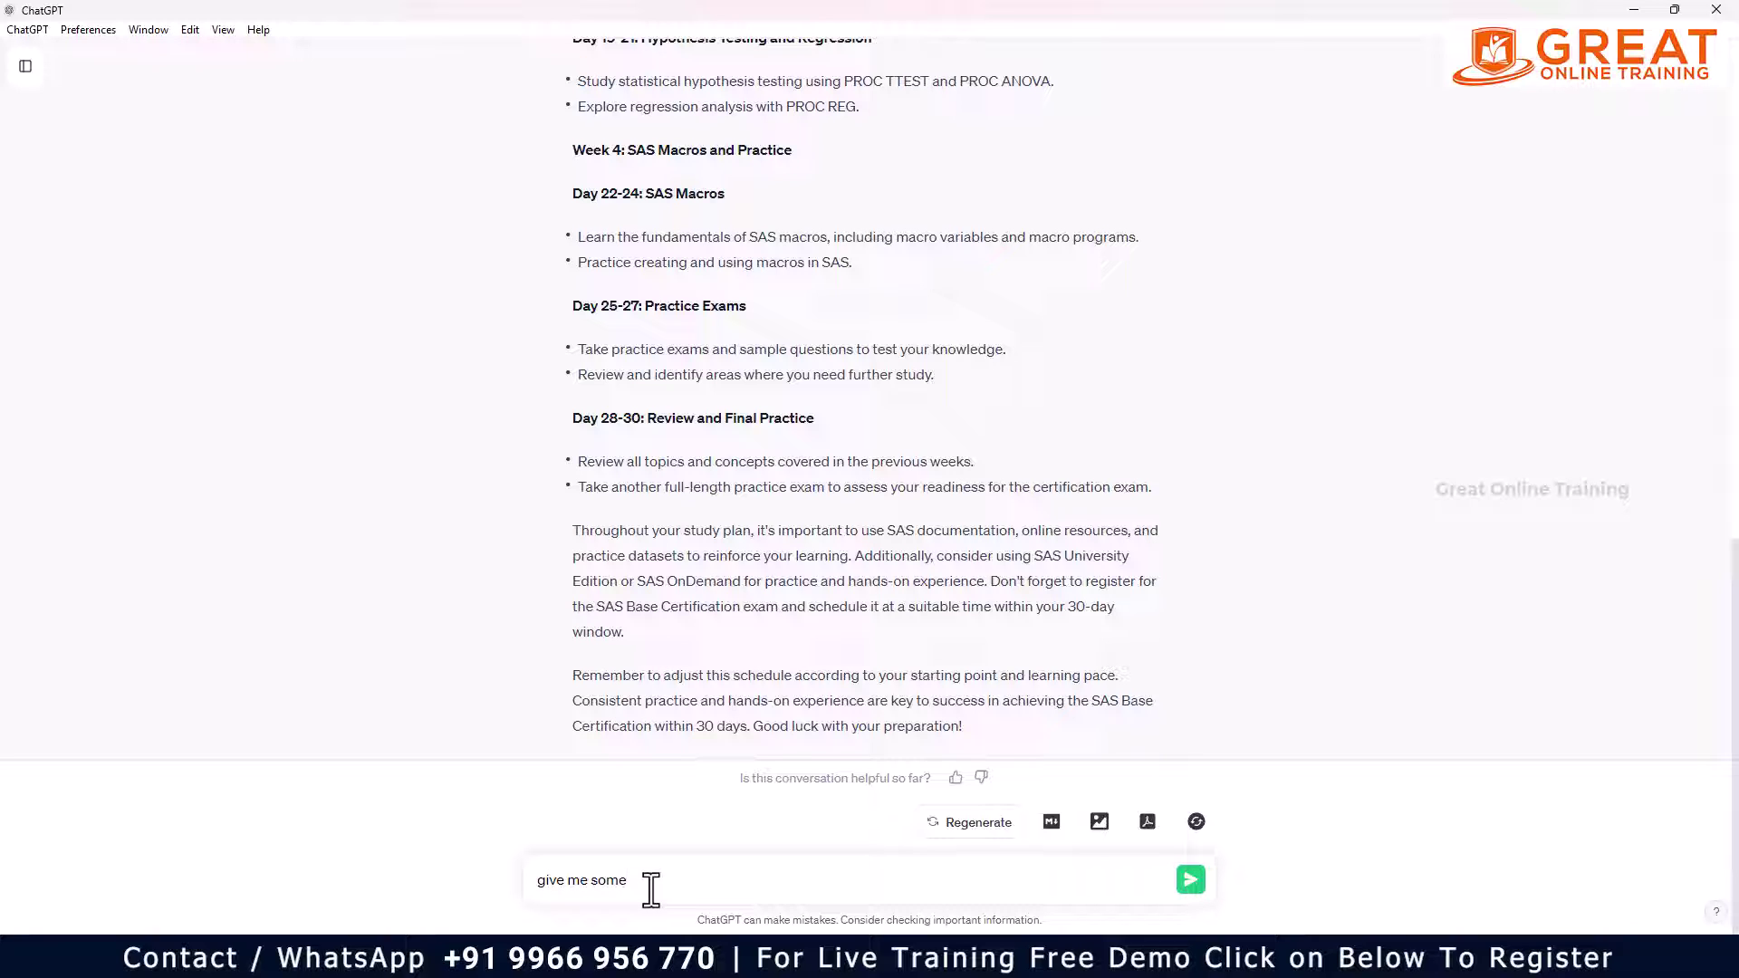
type(" SA")
type("S proc s")
type("ot")
type("rt ")
type("ea")
type("mple")
key("BackSpace")
type("es for prac")
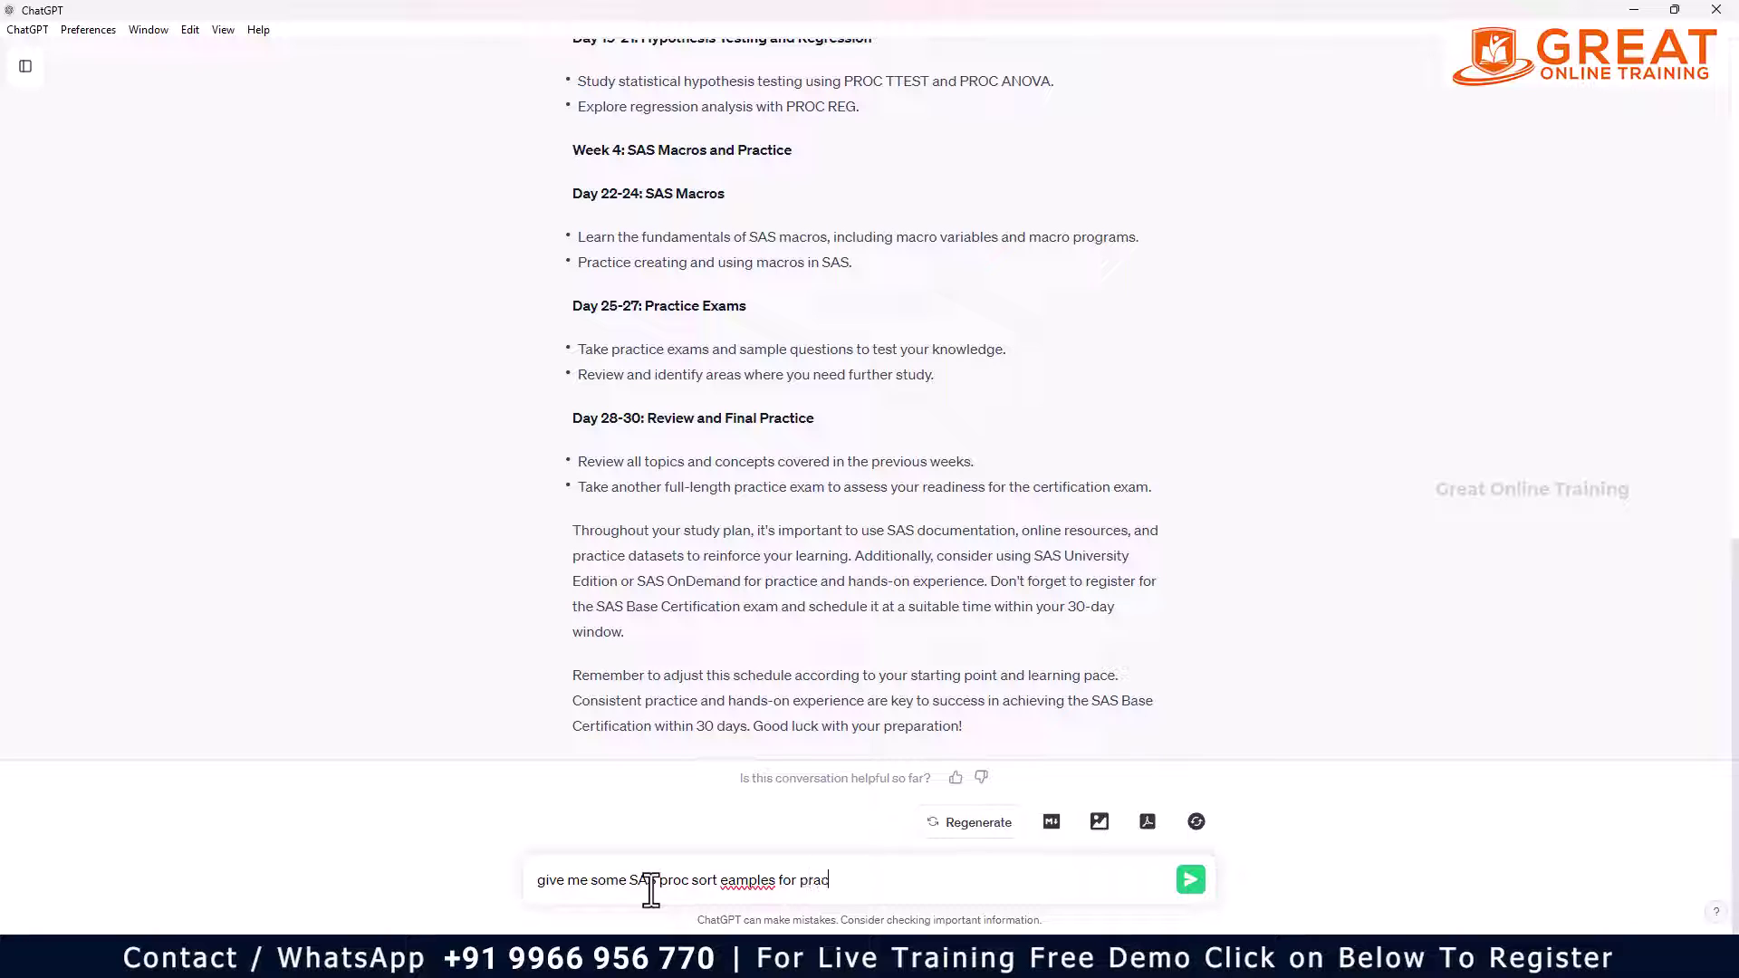
type("tice")
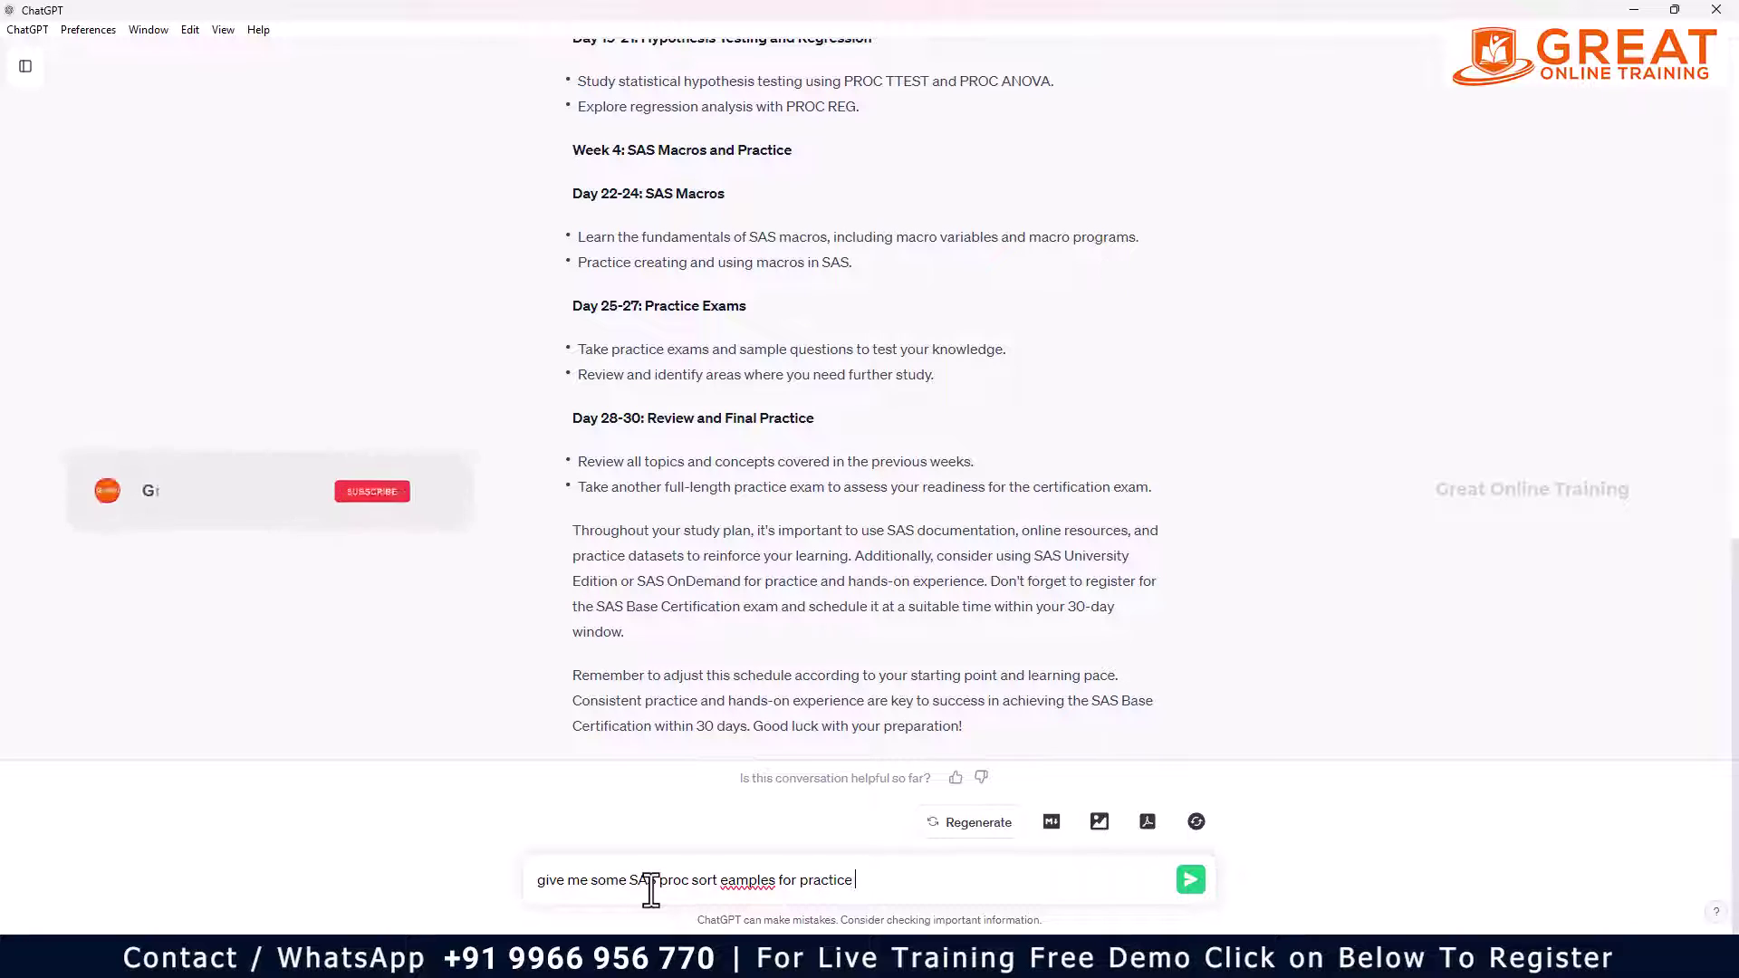
Correct the misspelled word in the message to "examples" and send the request
right_click(745, 883)
left_click(822, 654)
left_click(896, 883)
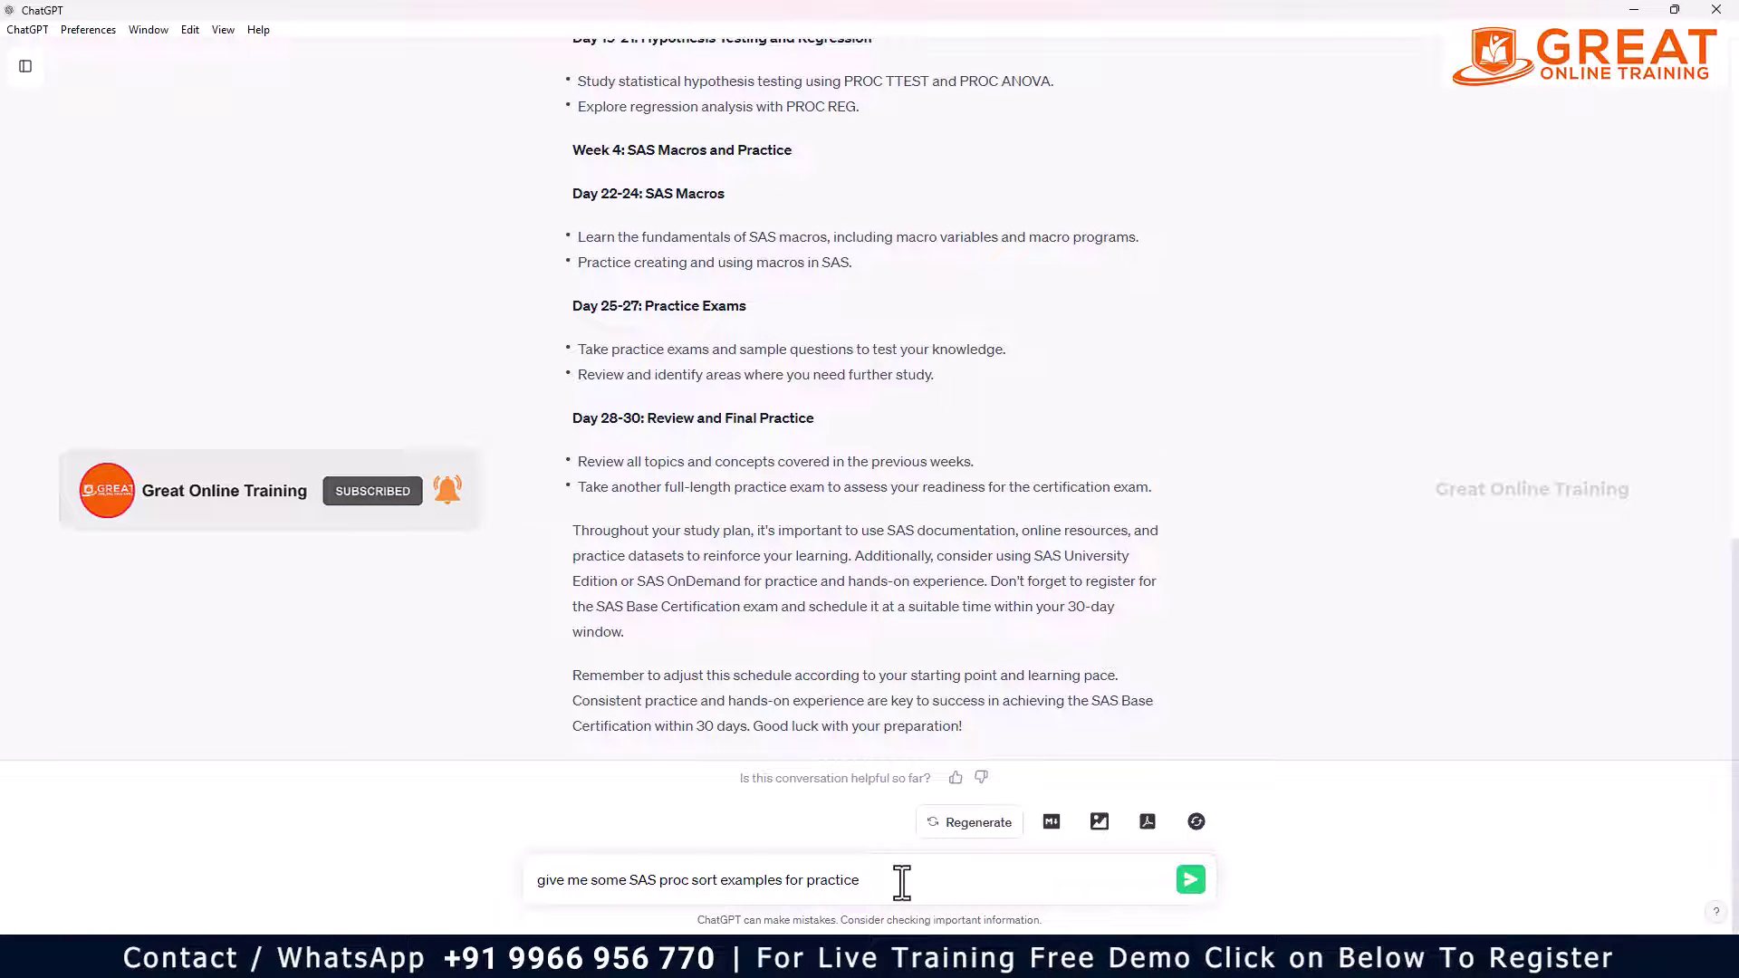
key("Return")
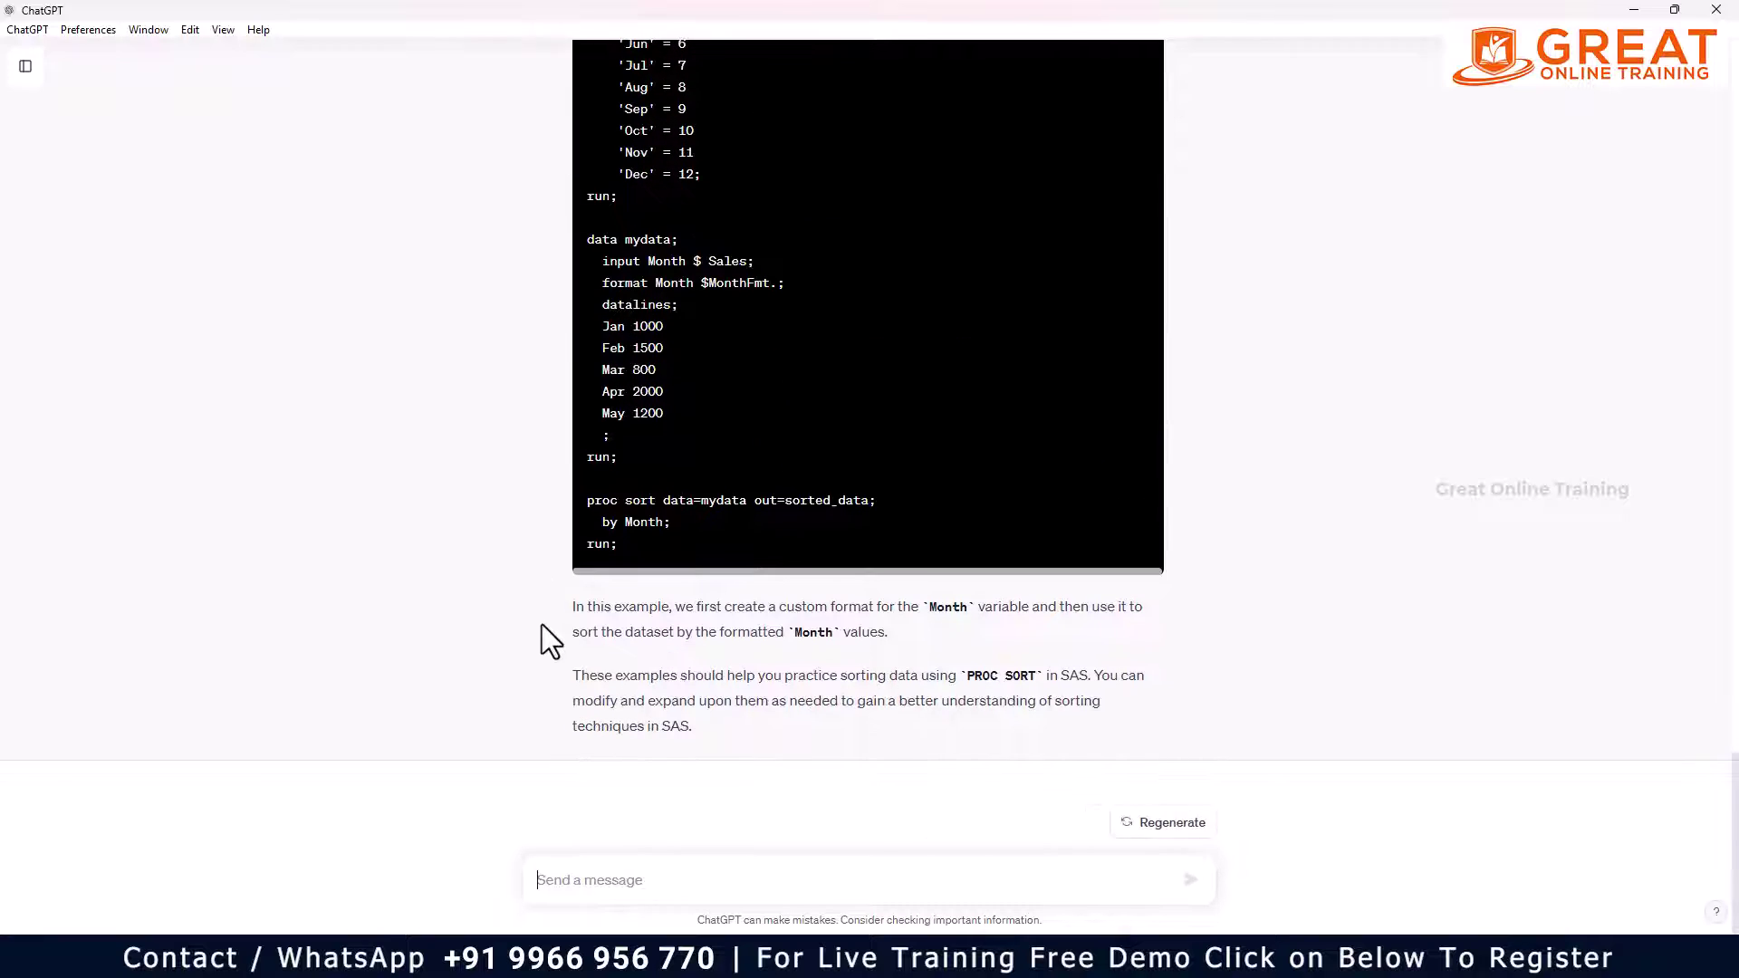
Look over the PROC SORT examples and send the follow-up "i dont have mydata data with me please try create one for me"
scroll(629, 576, "up", 15)
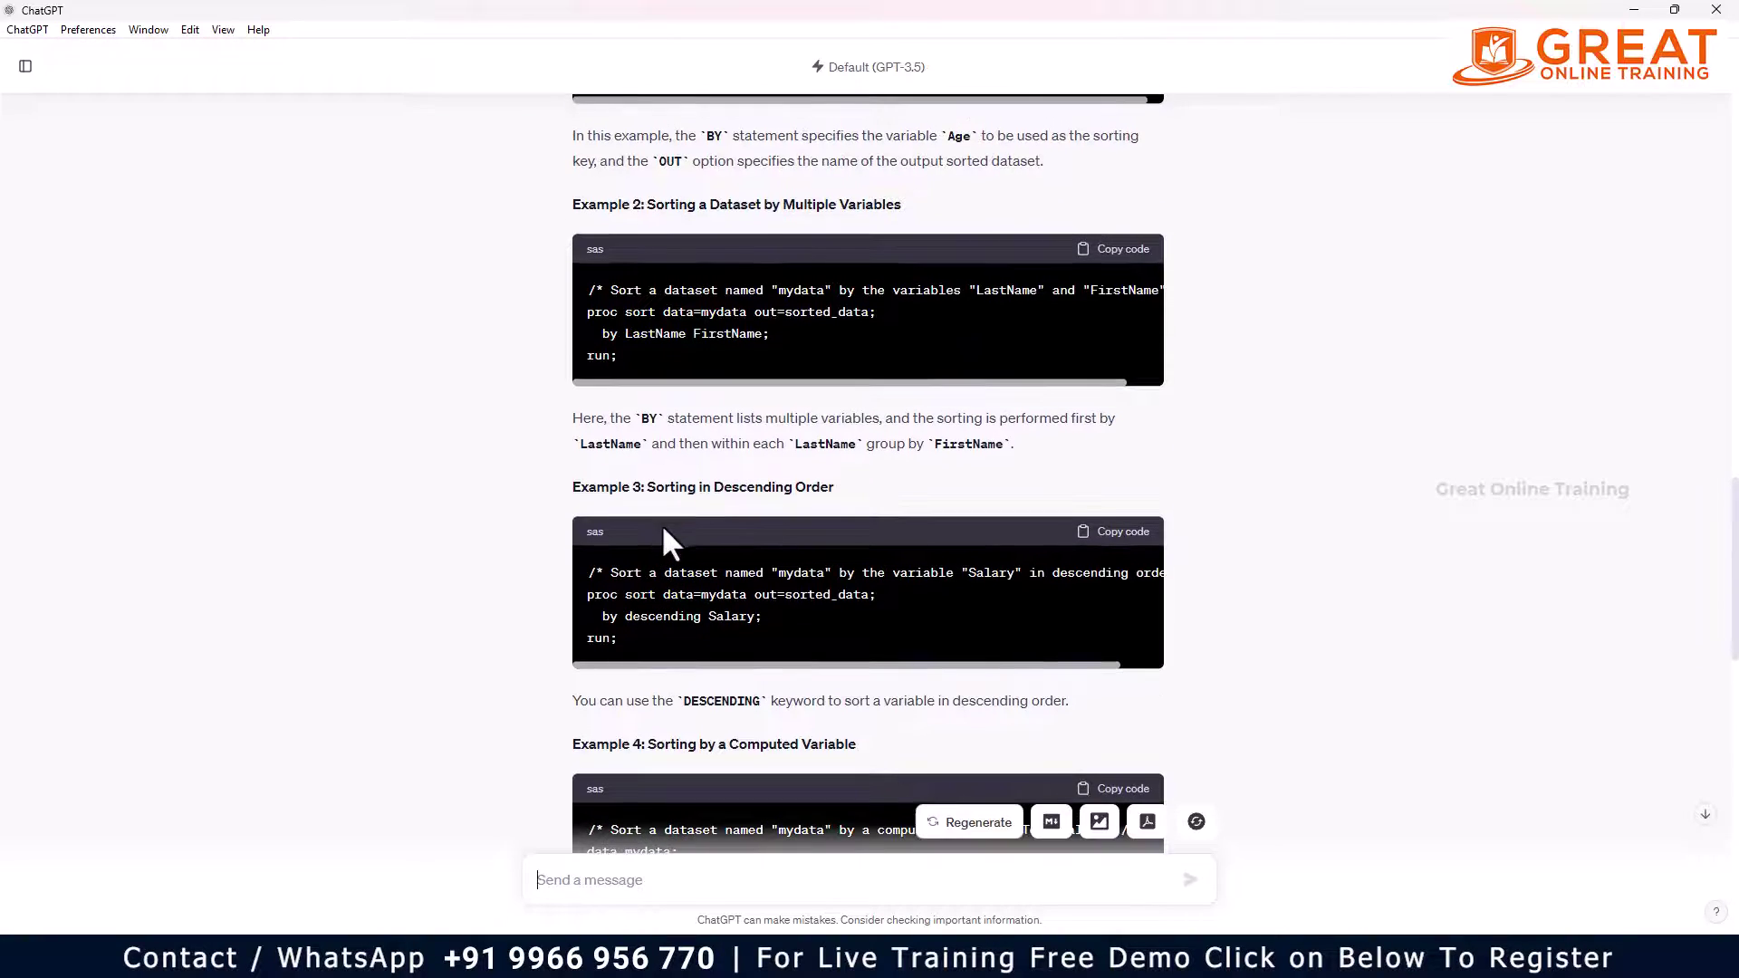
scroll(658, 348, "down", 1)
scroll(658, 349, "up", 7)
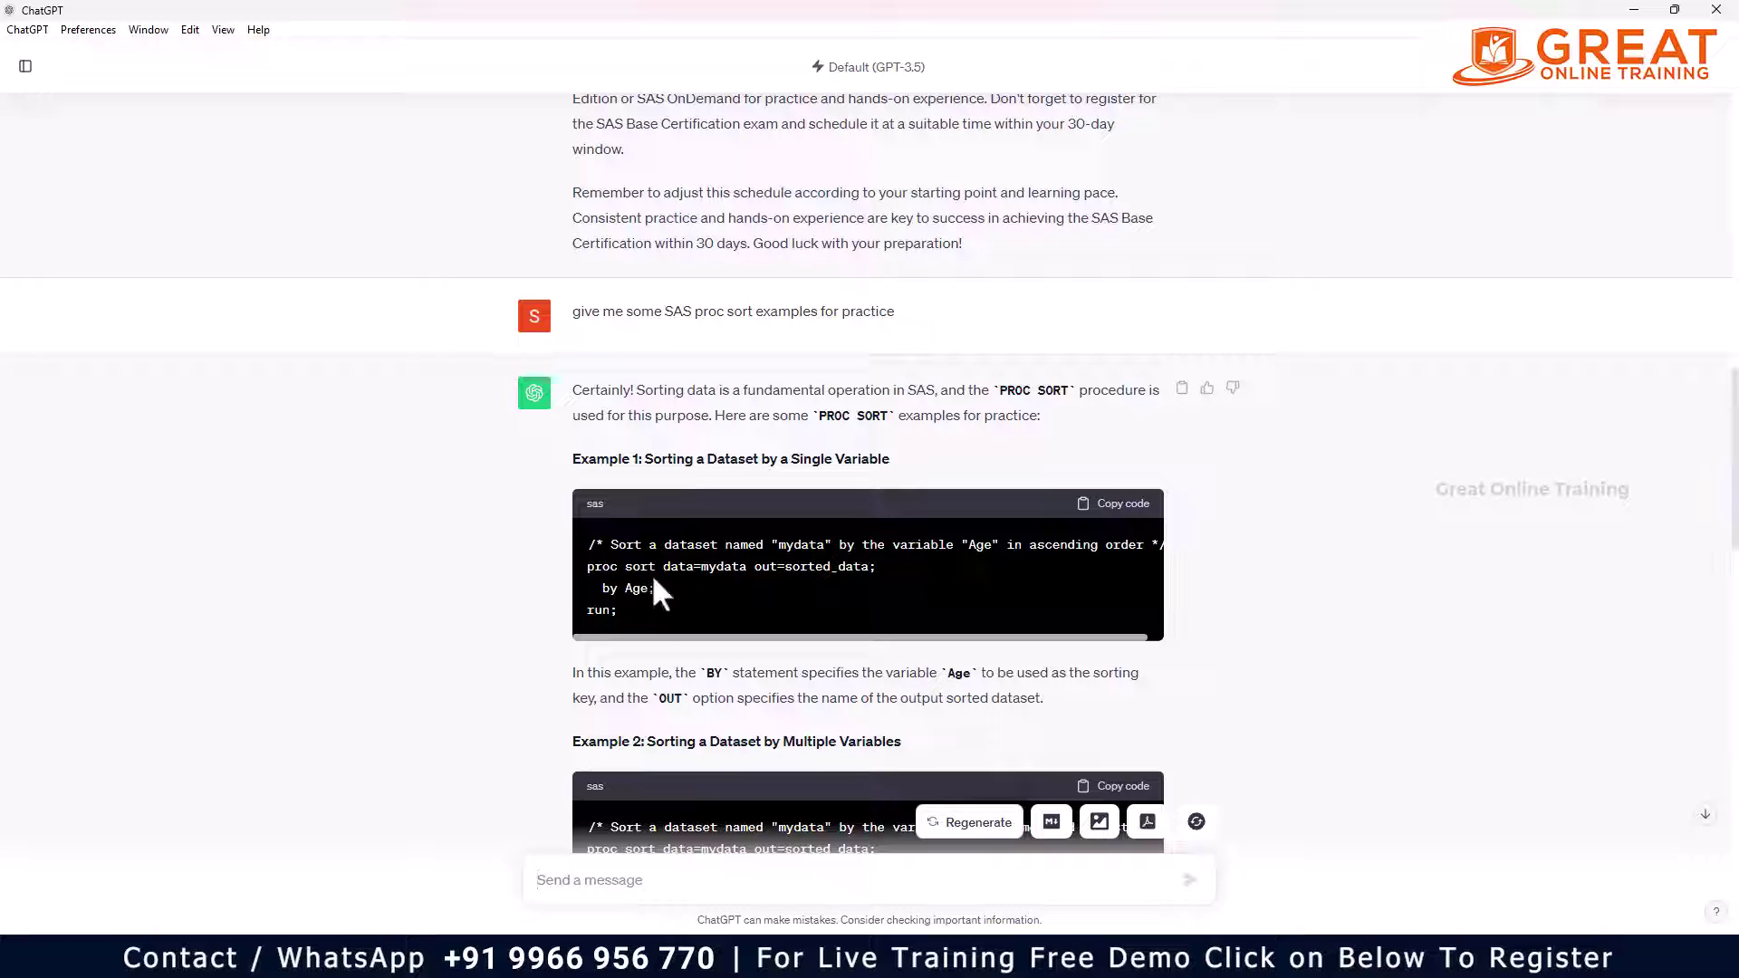
double_click(721, 569)
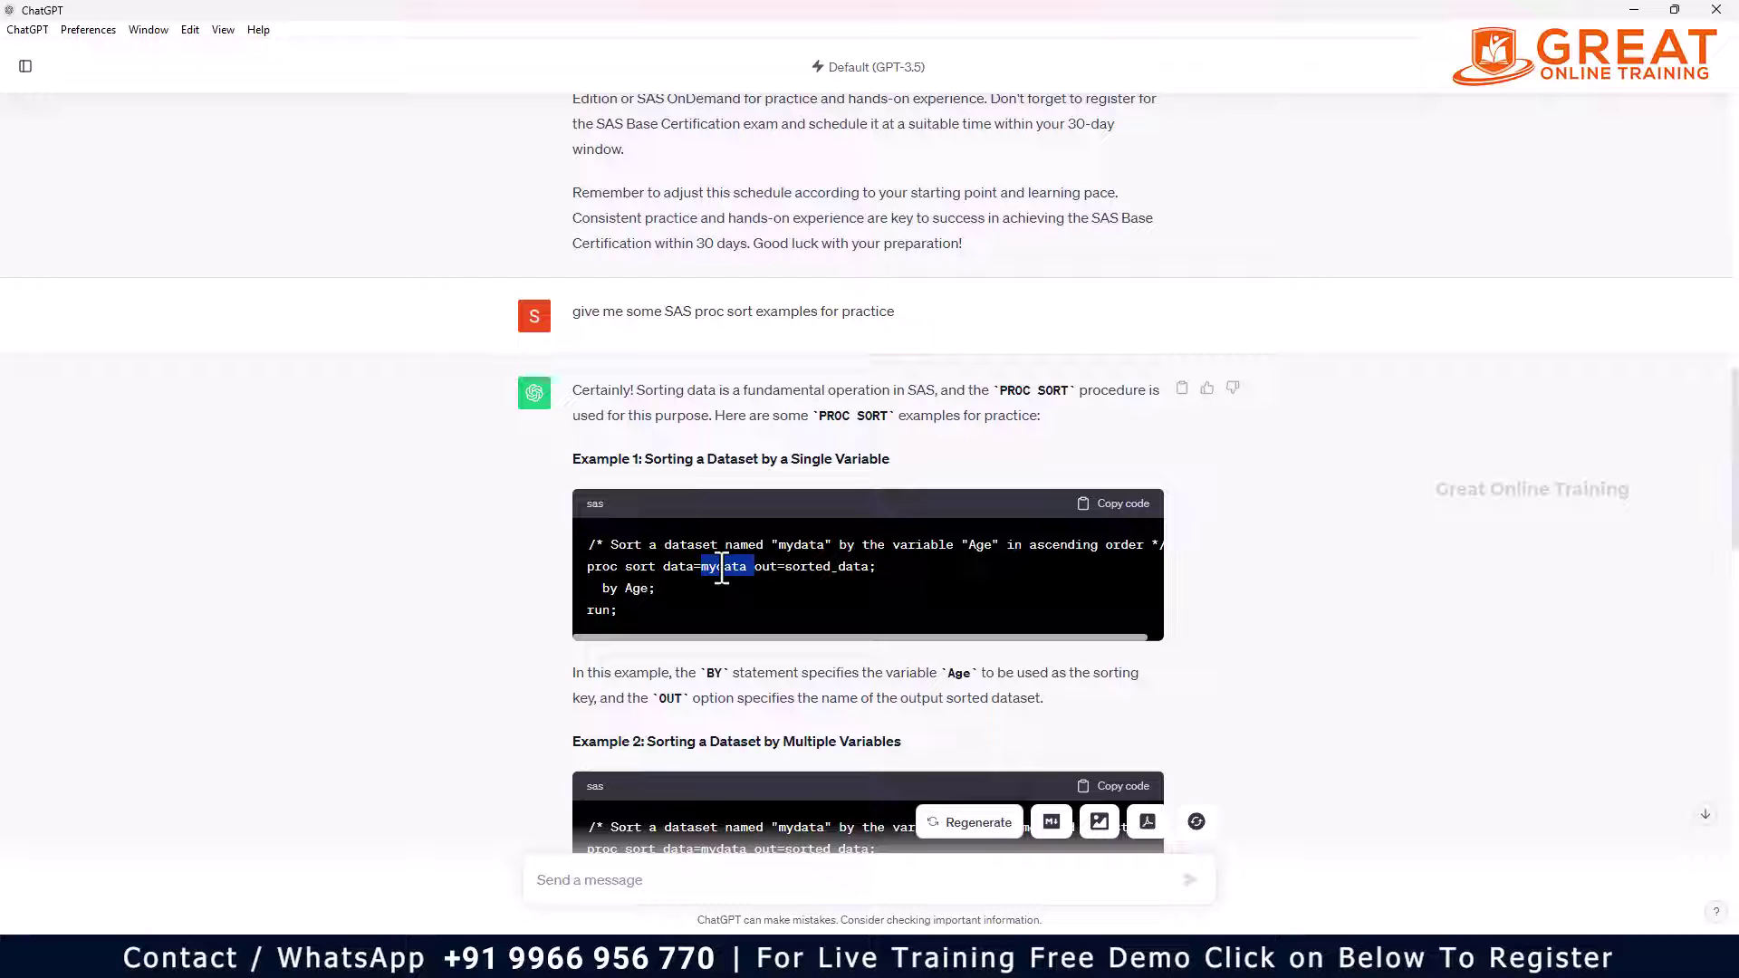
scroll(721, 569, "down", 7)
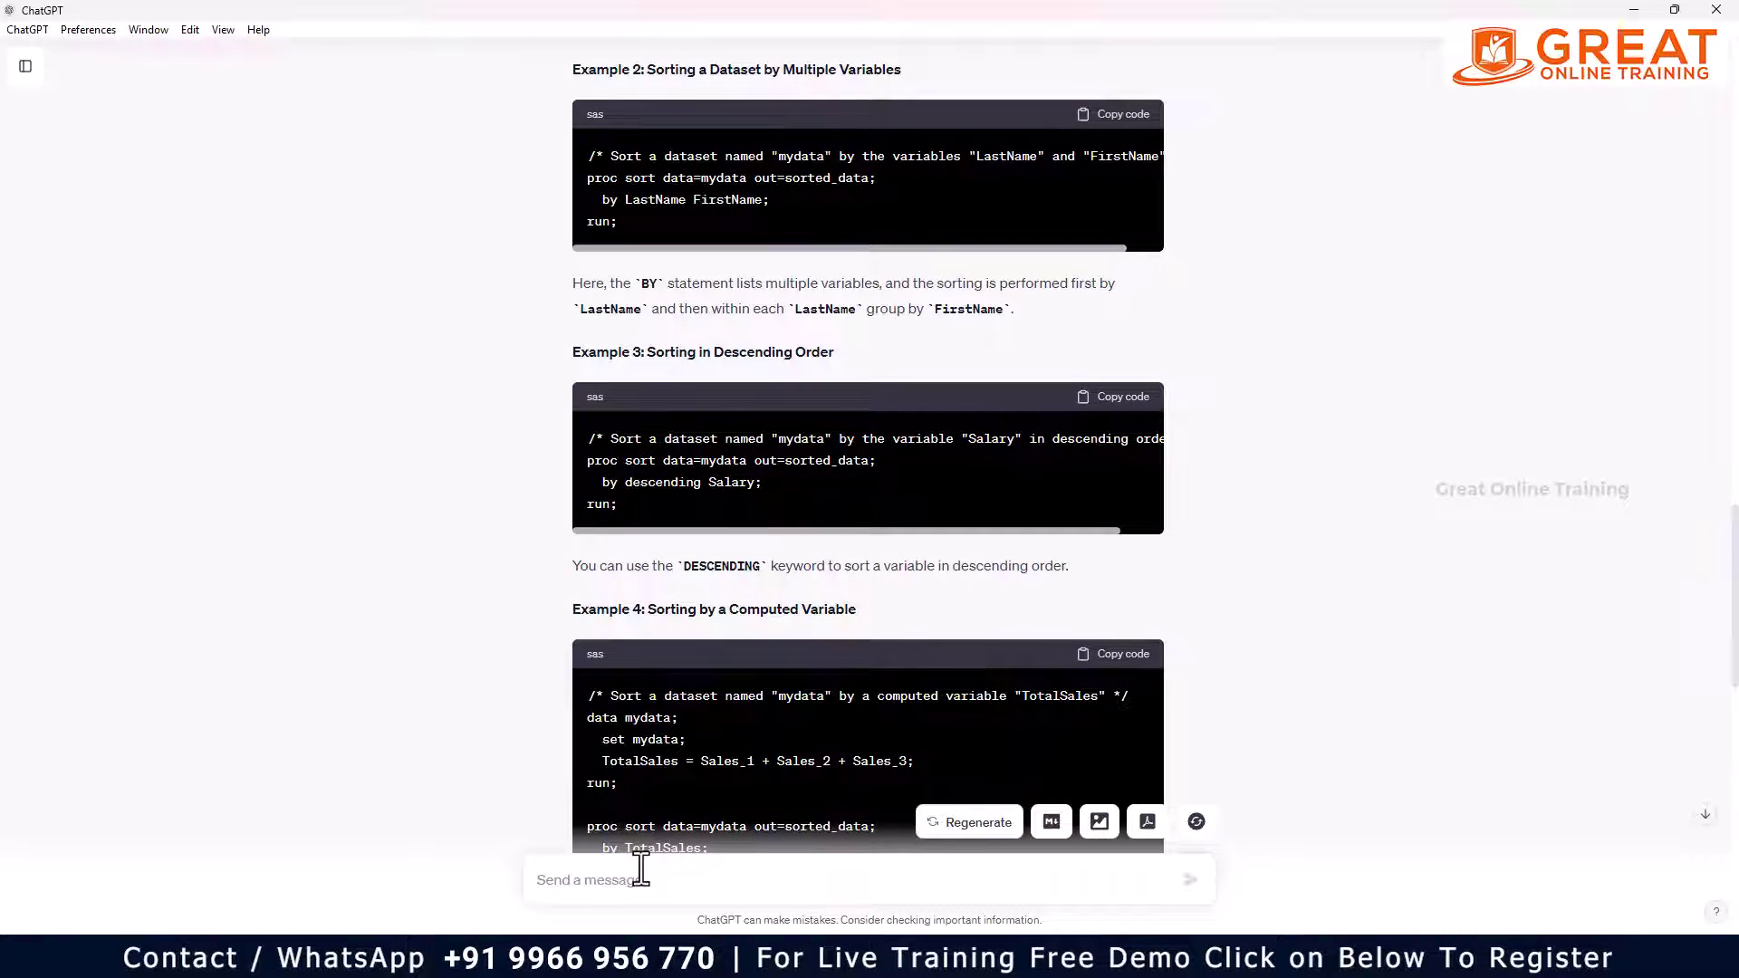
type("i")
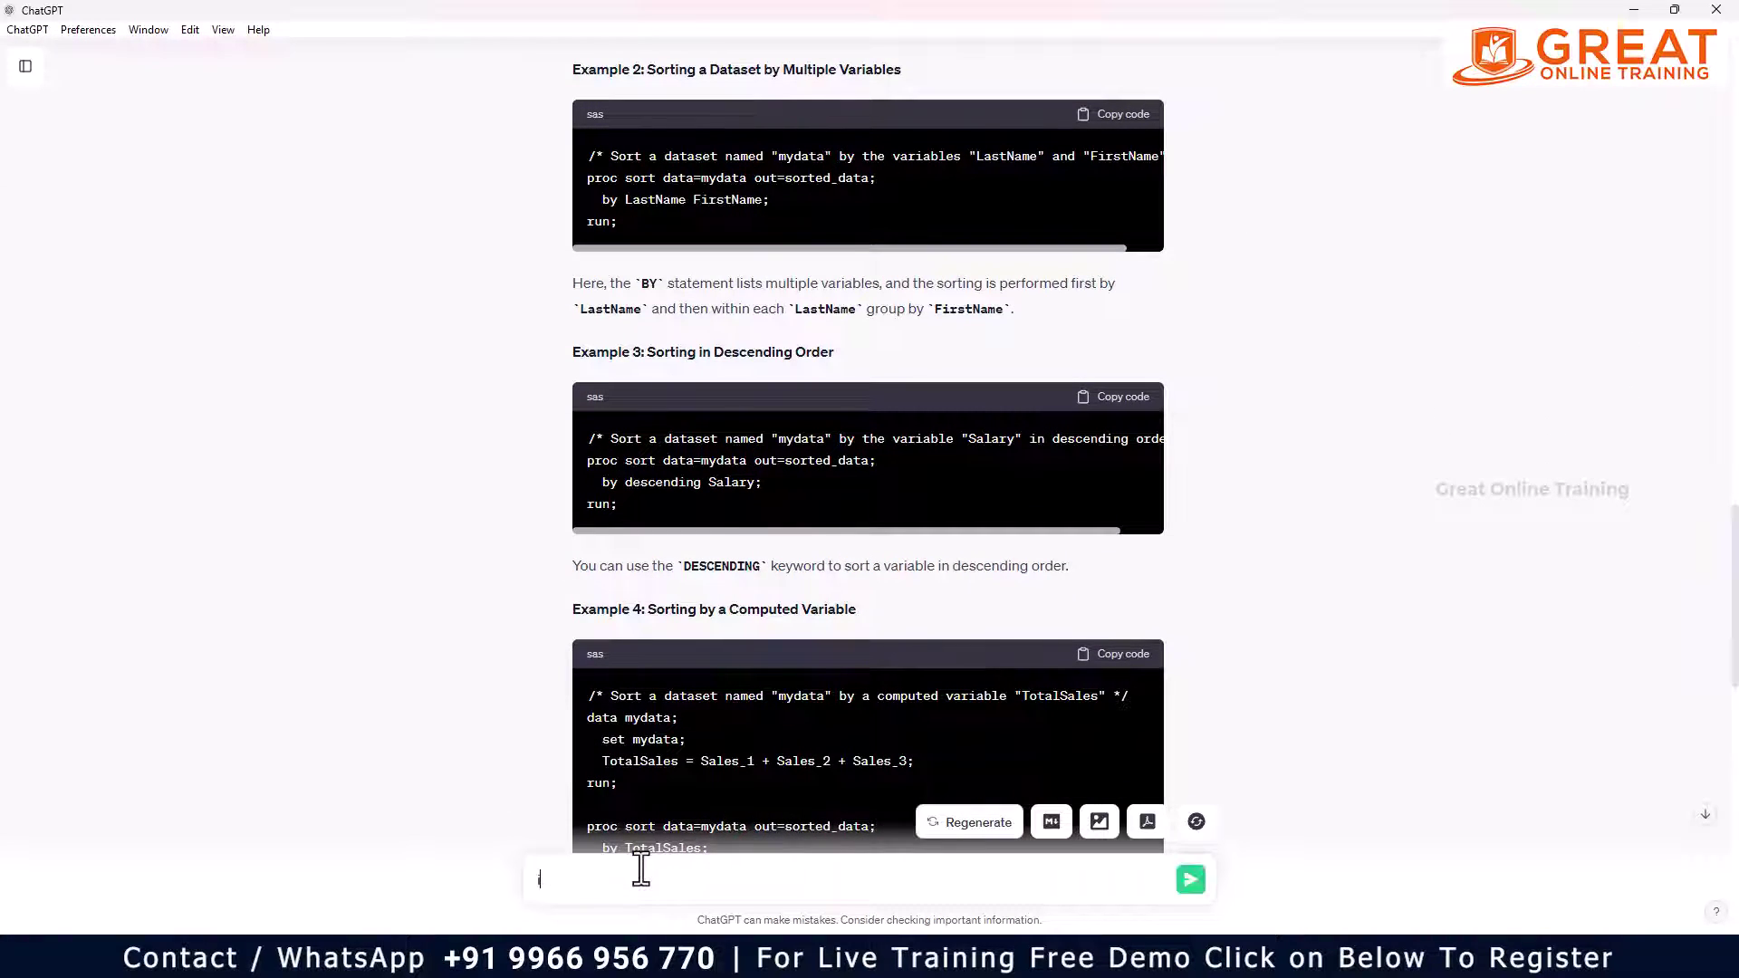
type(" dont have")
key("BackSpace")
type("mydata data with ")
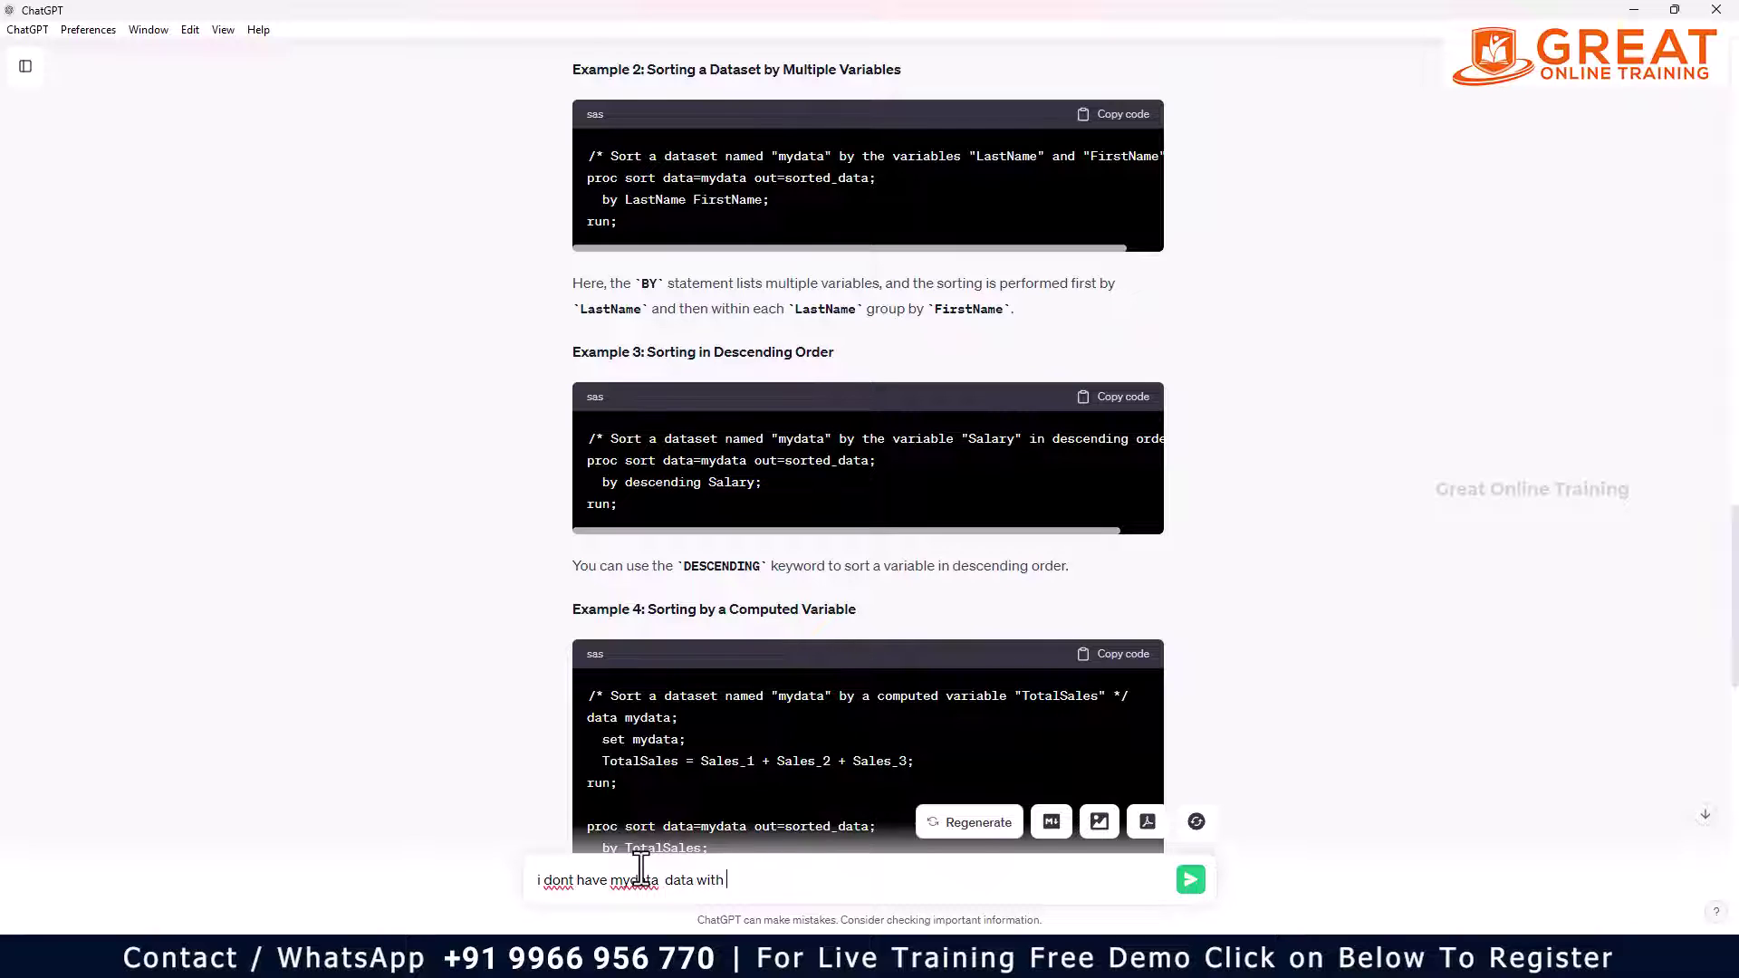
type("me please try create one for me")
key("Return")
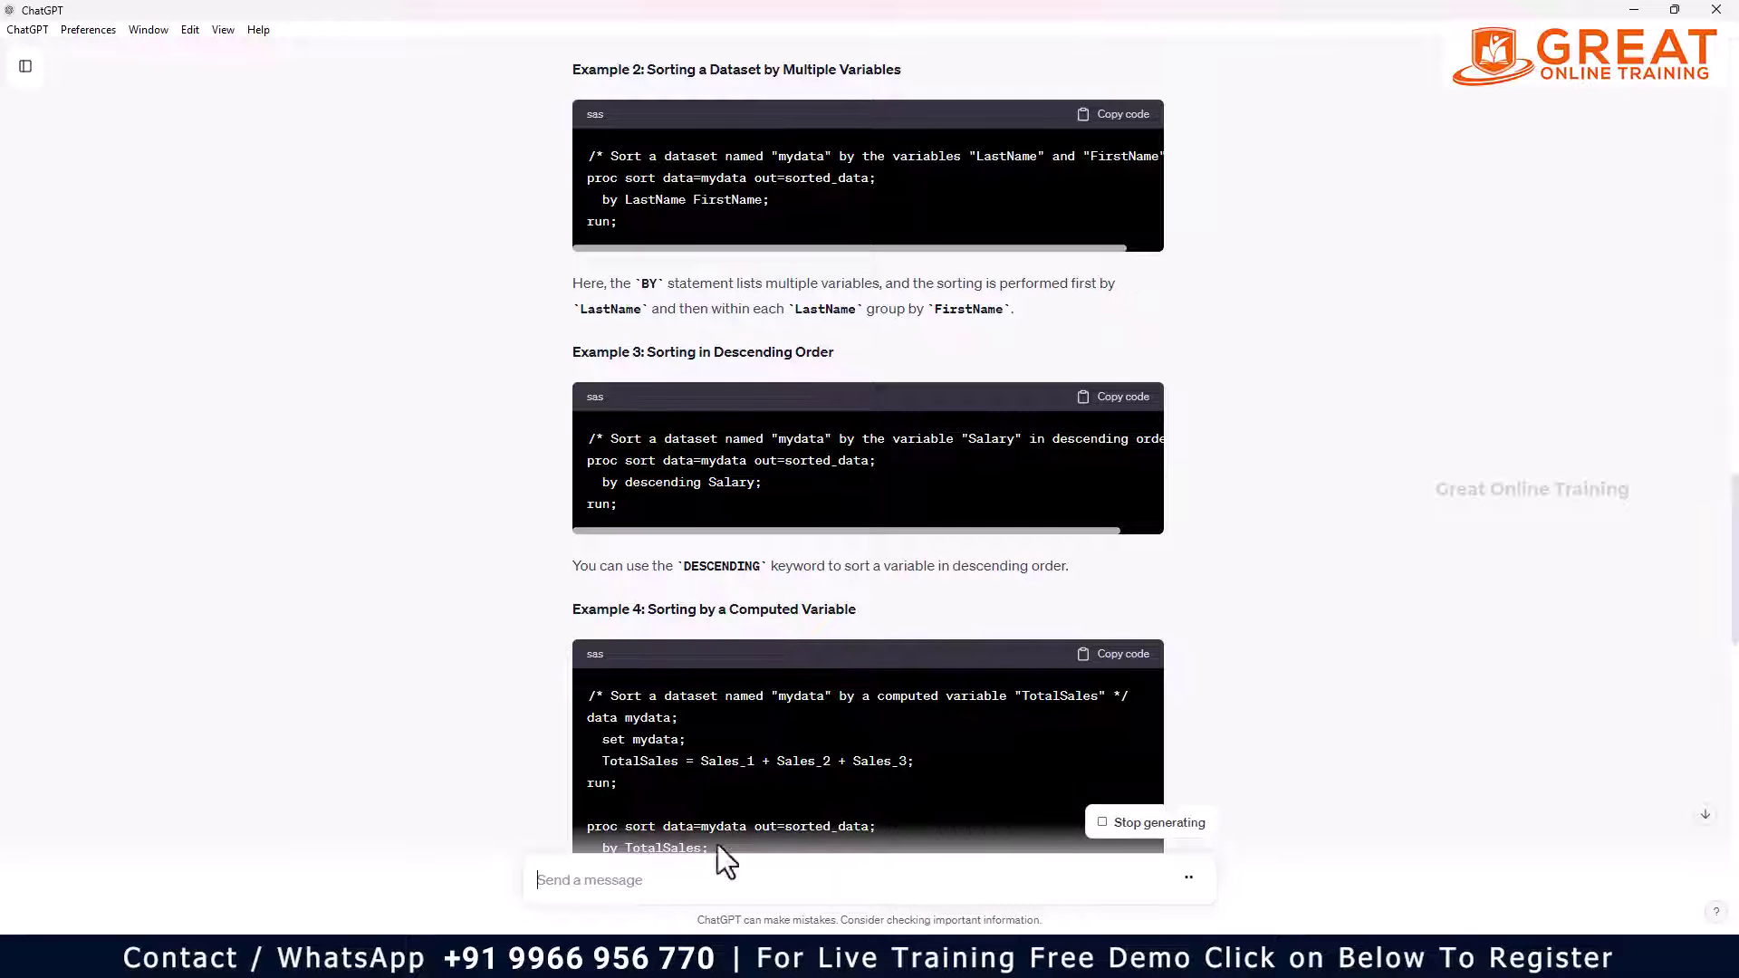
Copy the SAS code that creates the mydata dataset from the latest reply
scroll(860, 681, "down", 1)
scroll(864, 661, "down", 15)
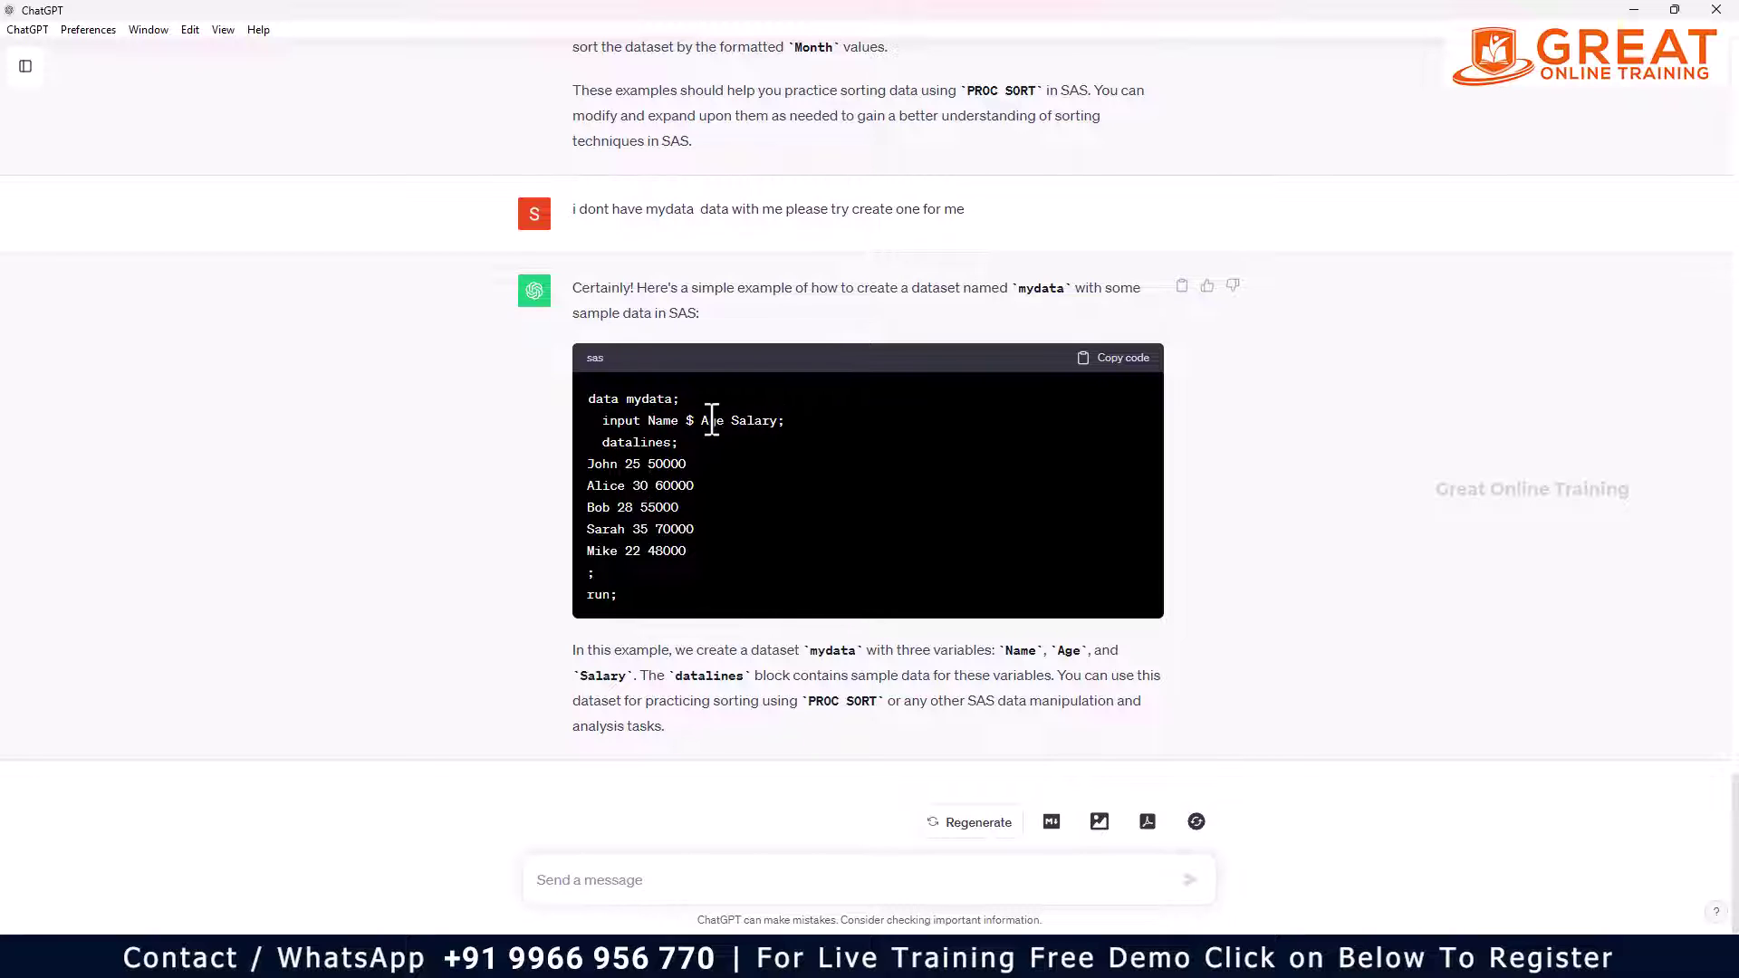
left_click(1116, 360)
Launch SAS from the desktop and maximize the empty program editor
key("super+d")
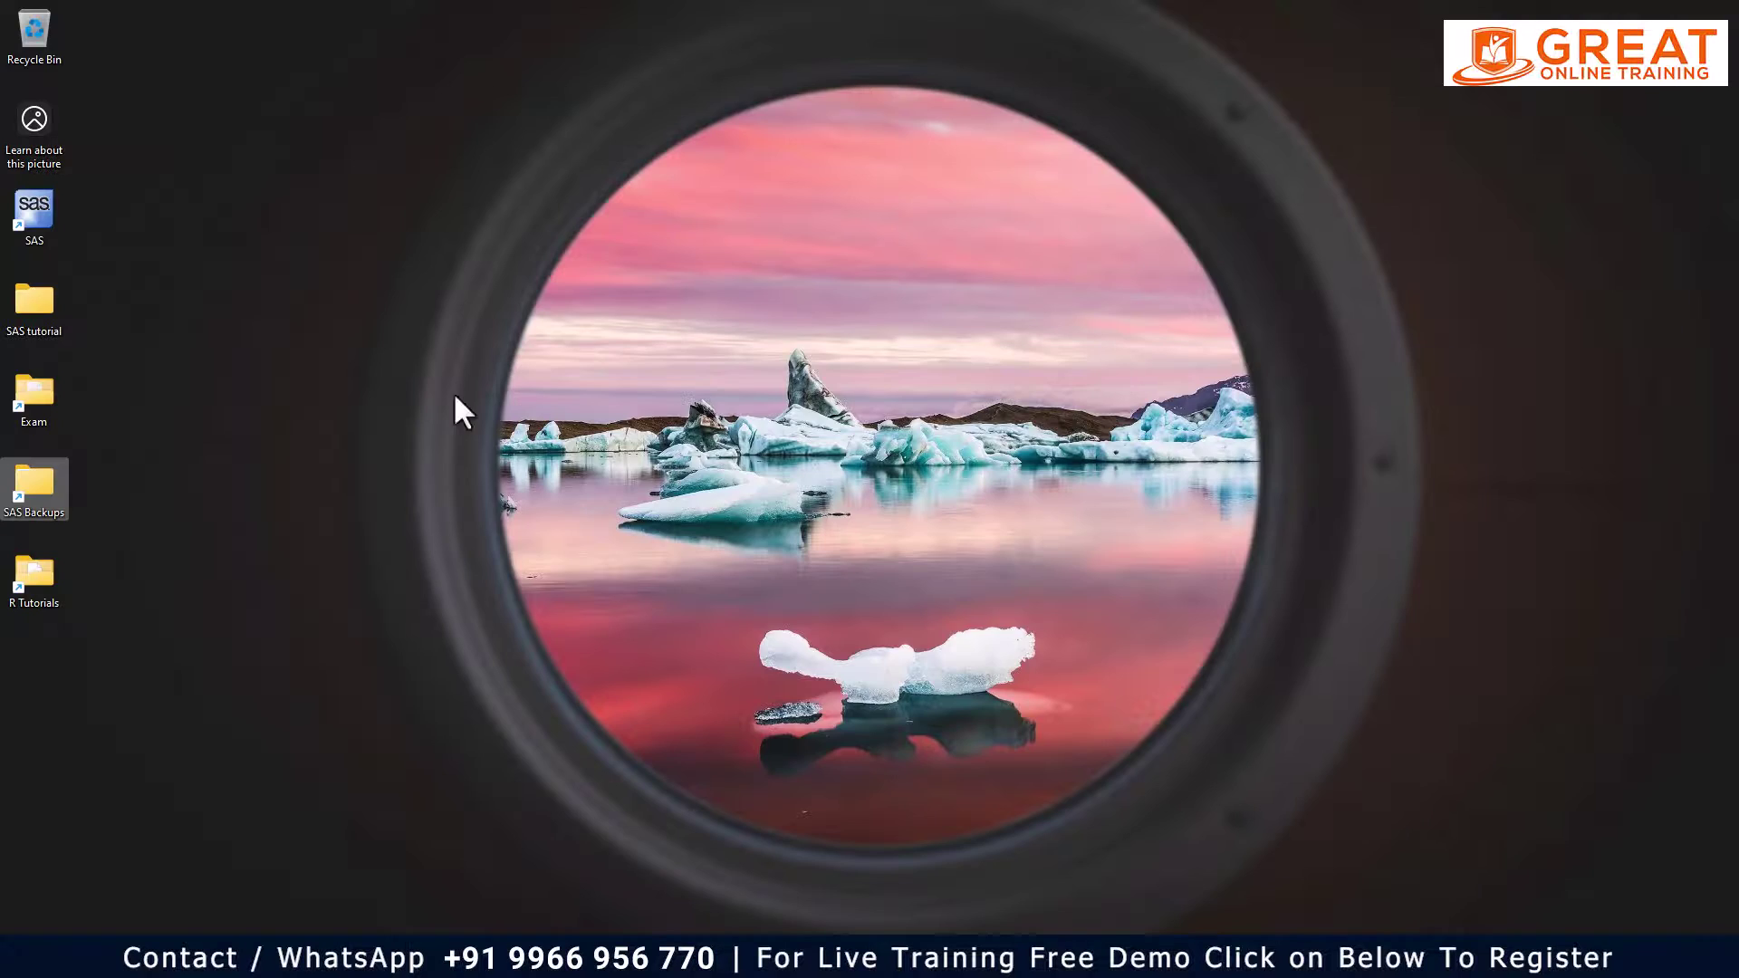
double_click(20, 208)
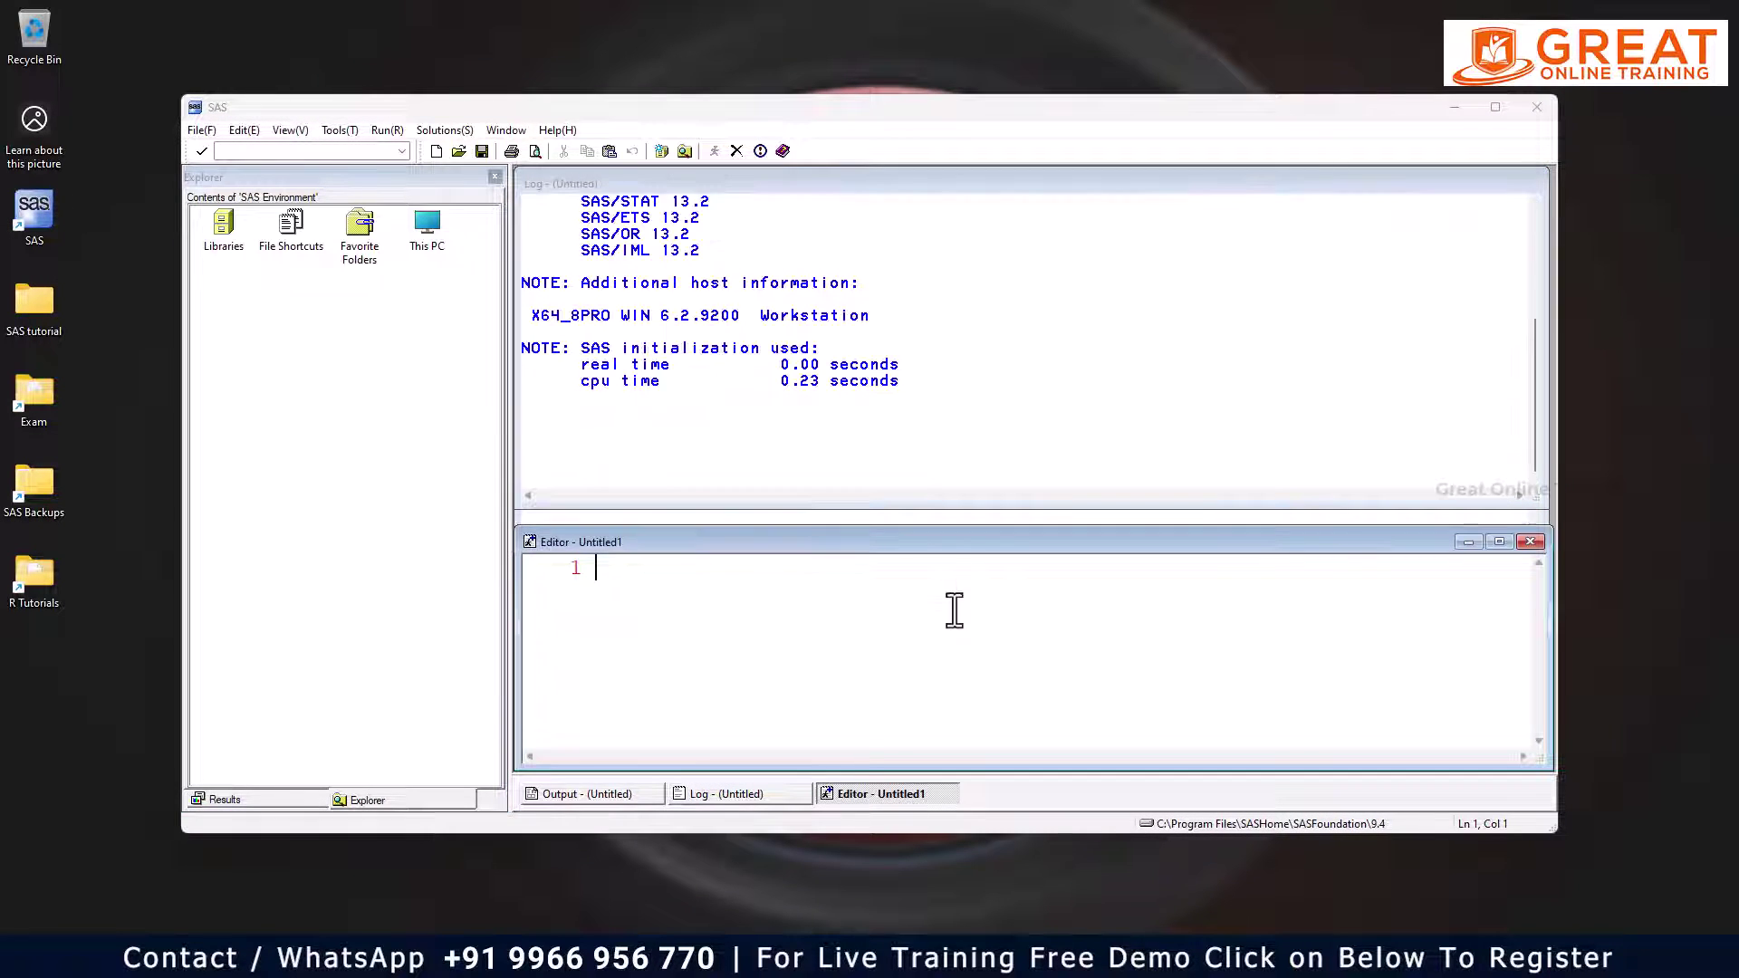
double_click(951, 544)
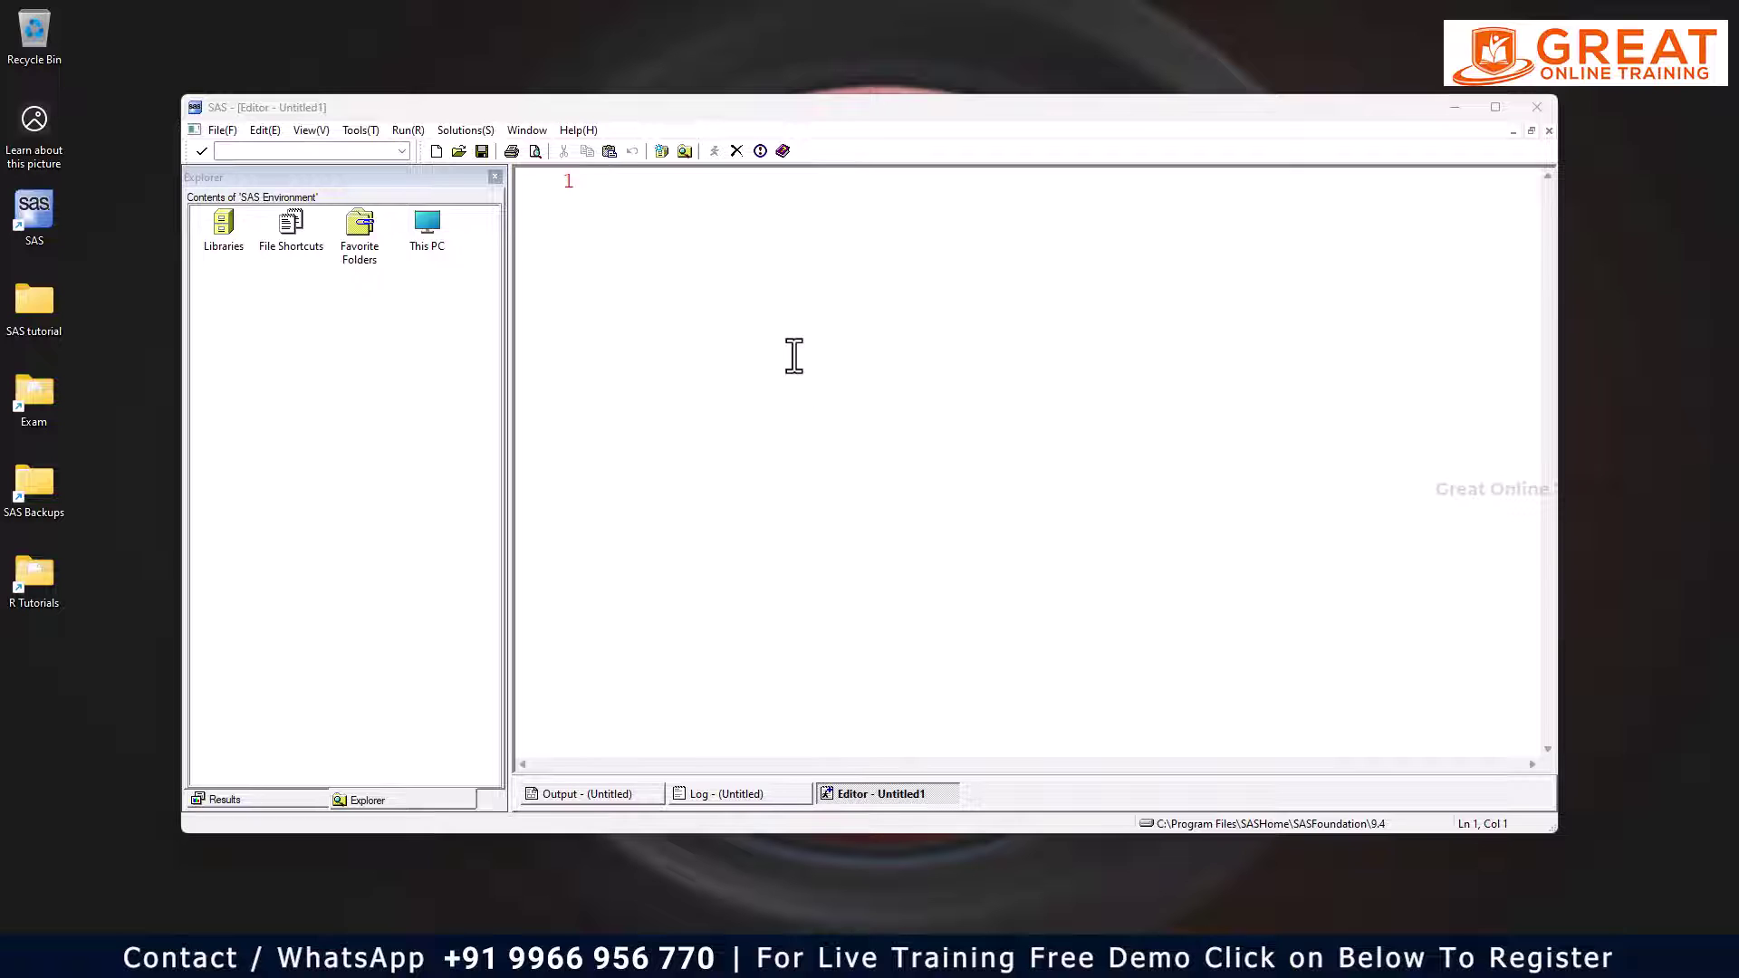
Paste the copied mydata DATA step into the SAS editor and run the whole program
key("ctrl+v")
left_click_drag(702, 431, 507, 179)
left_click(716, 150)
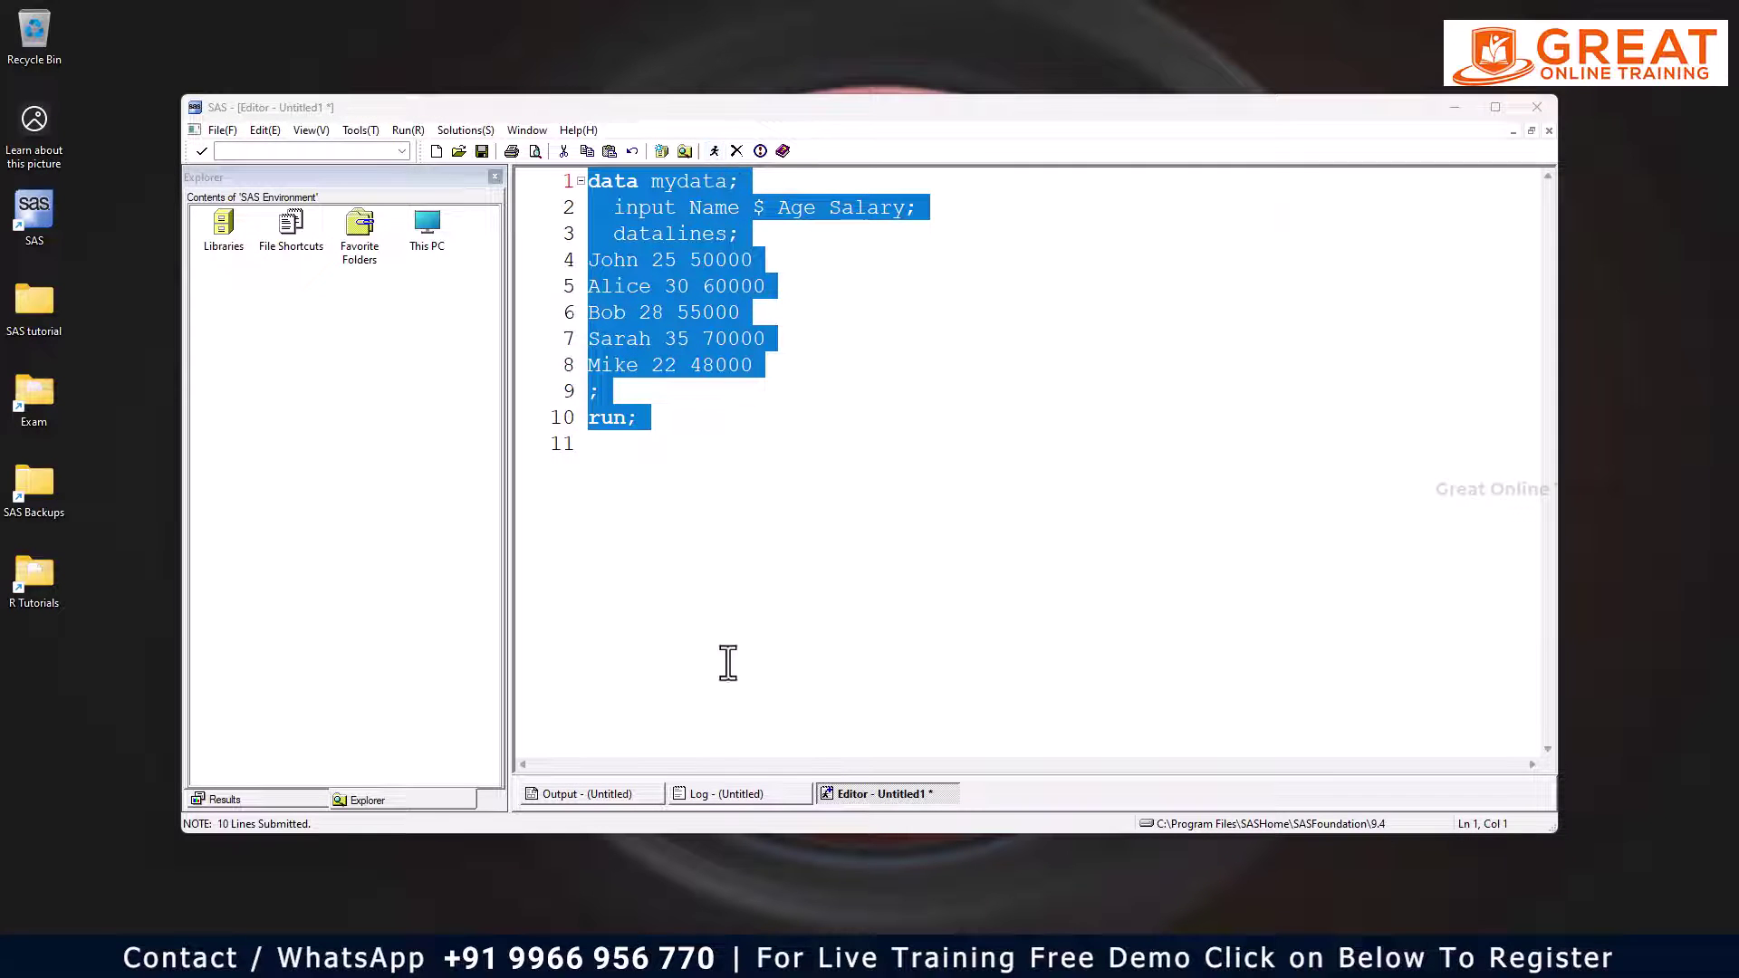
Check the run in the log and open the Mydata table from the Work library
left_click(730, 793)
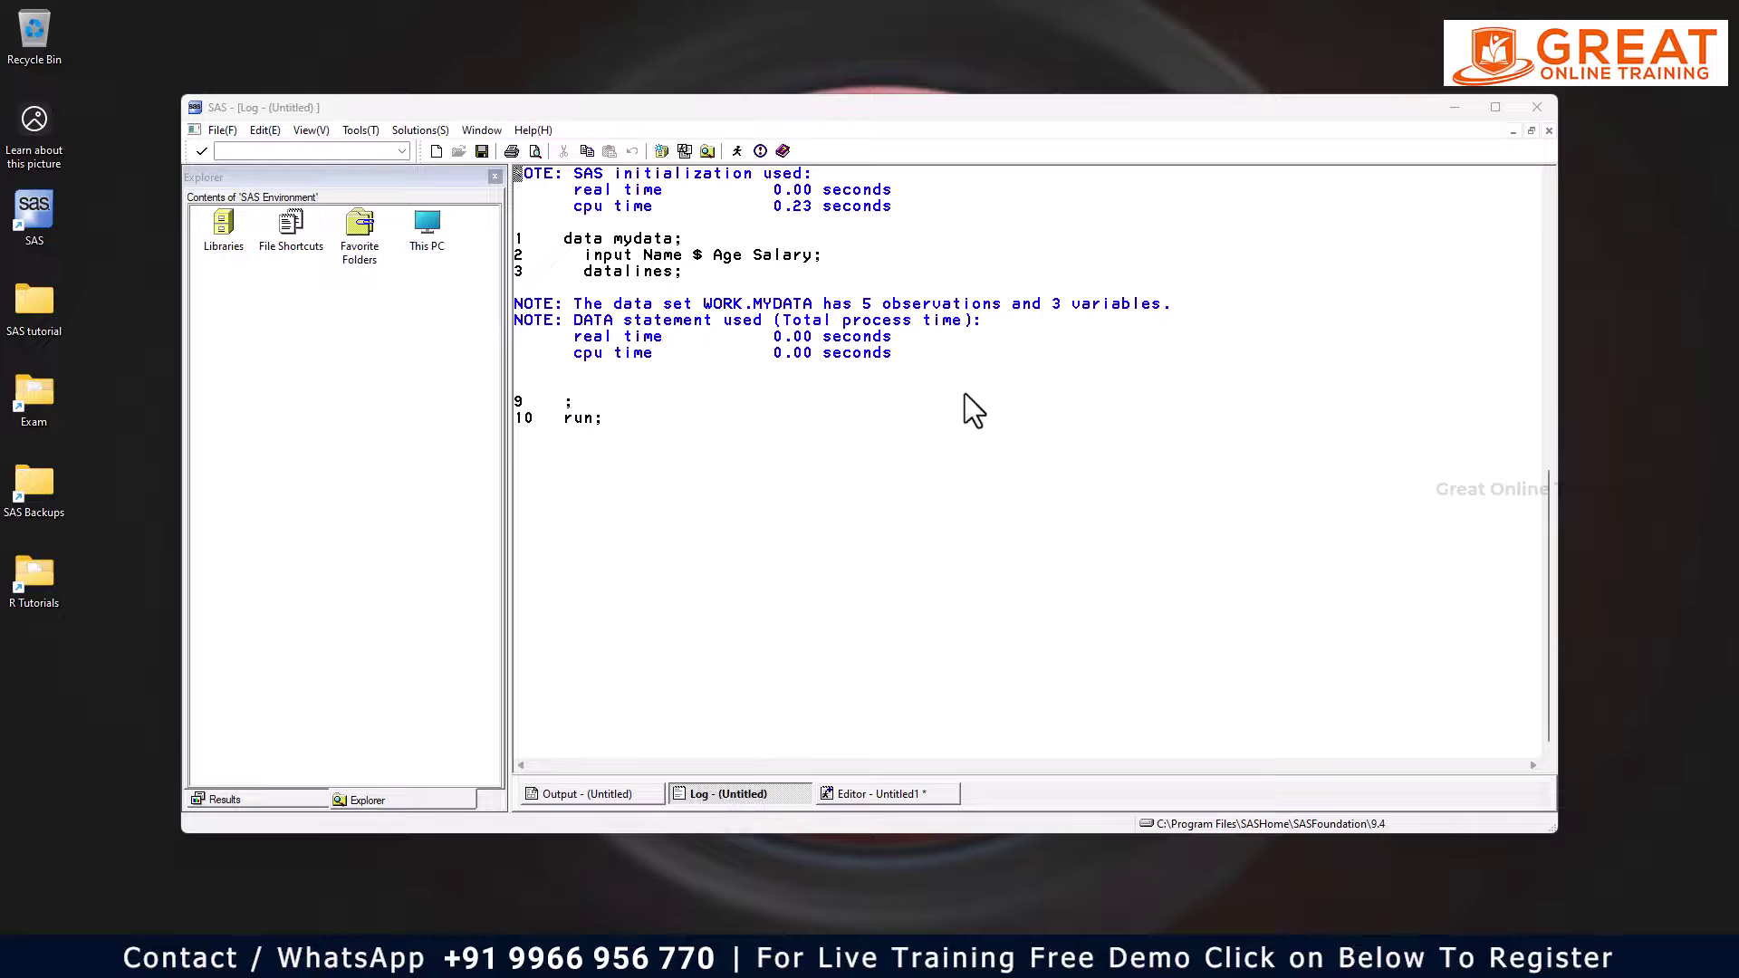
double_click(216, 252)
double_click(415, 288)
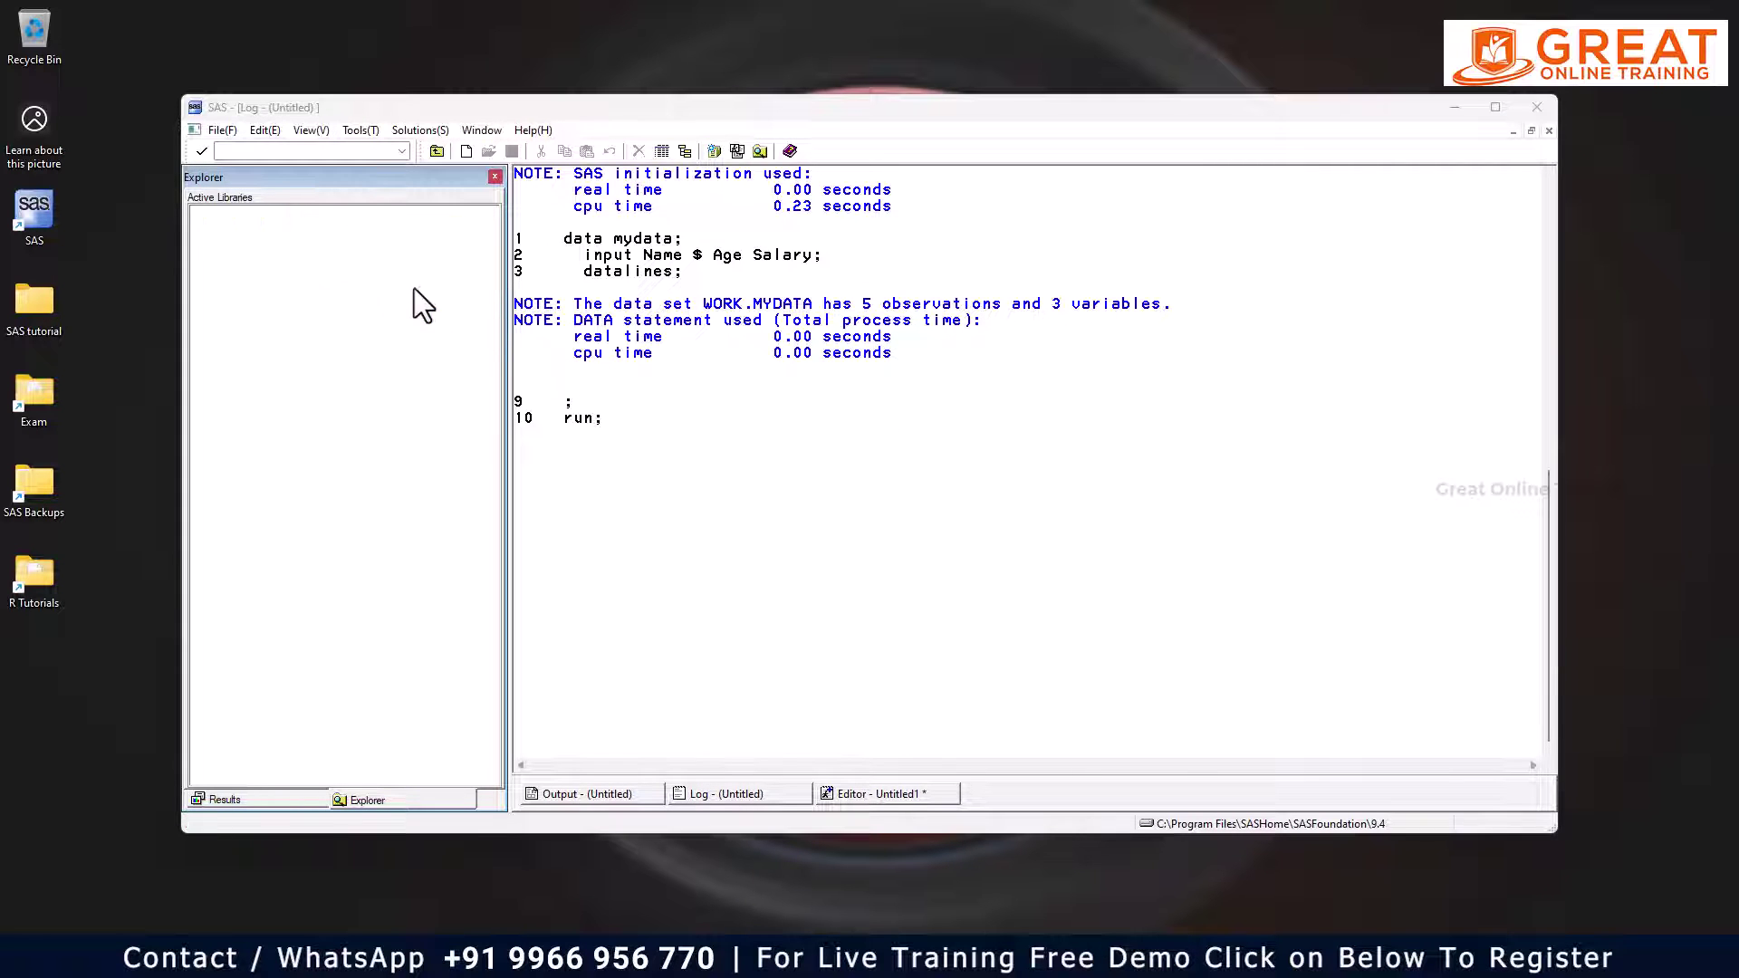
left_click(231, 237)
double_click(231, 238)
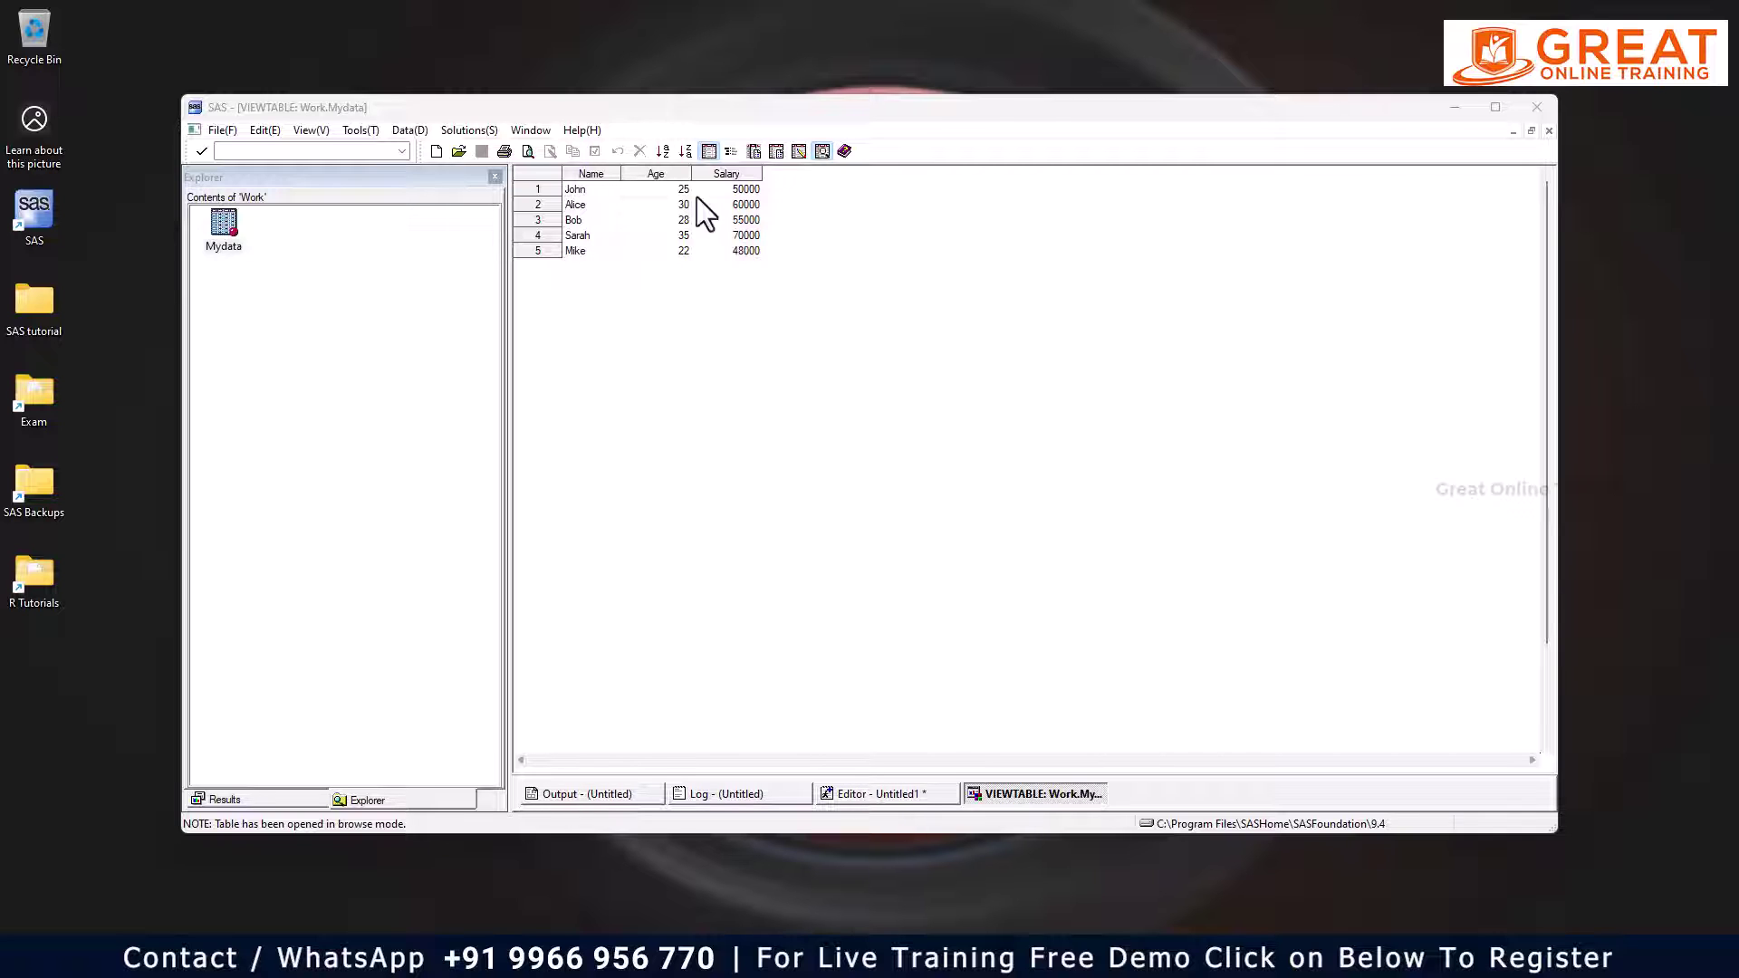
Close the Mydata table view and return to the program editor
right_click(1052, 791)
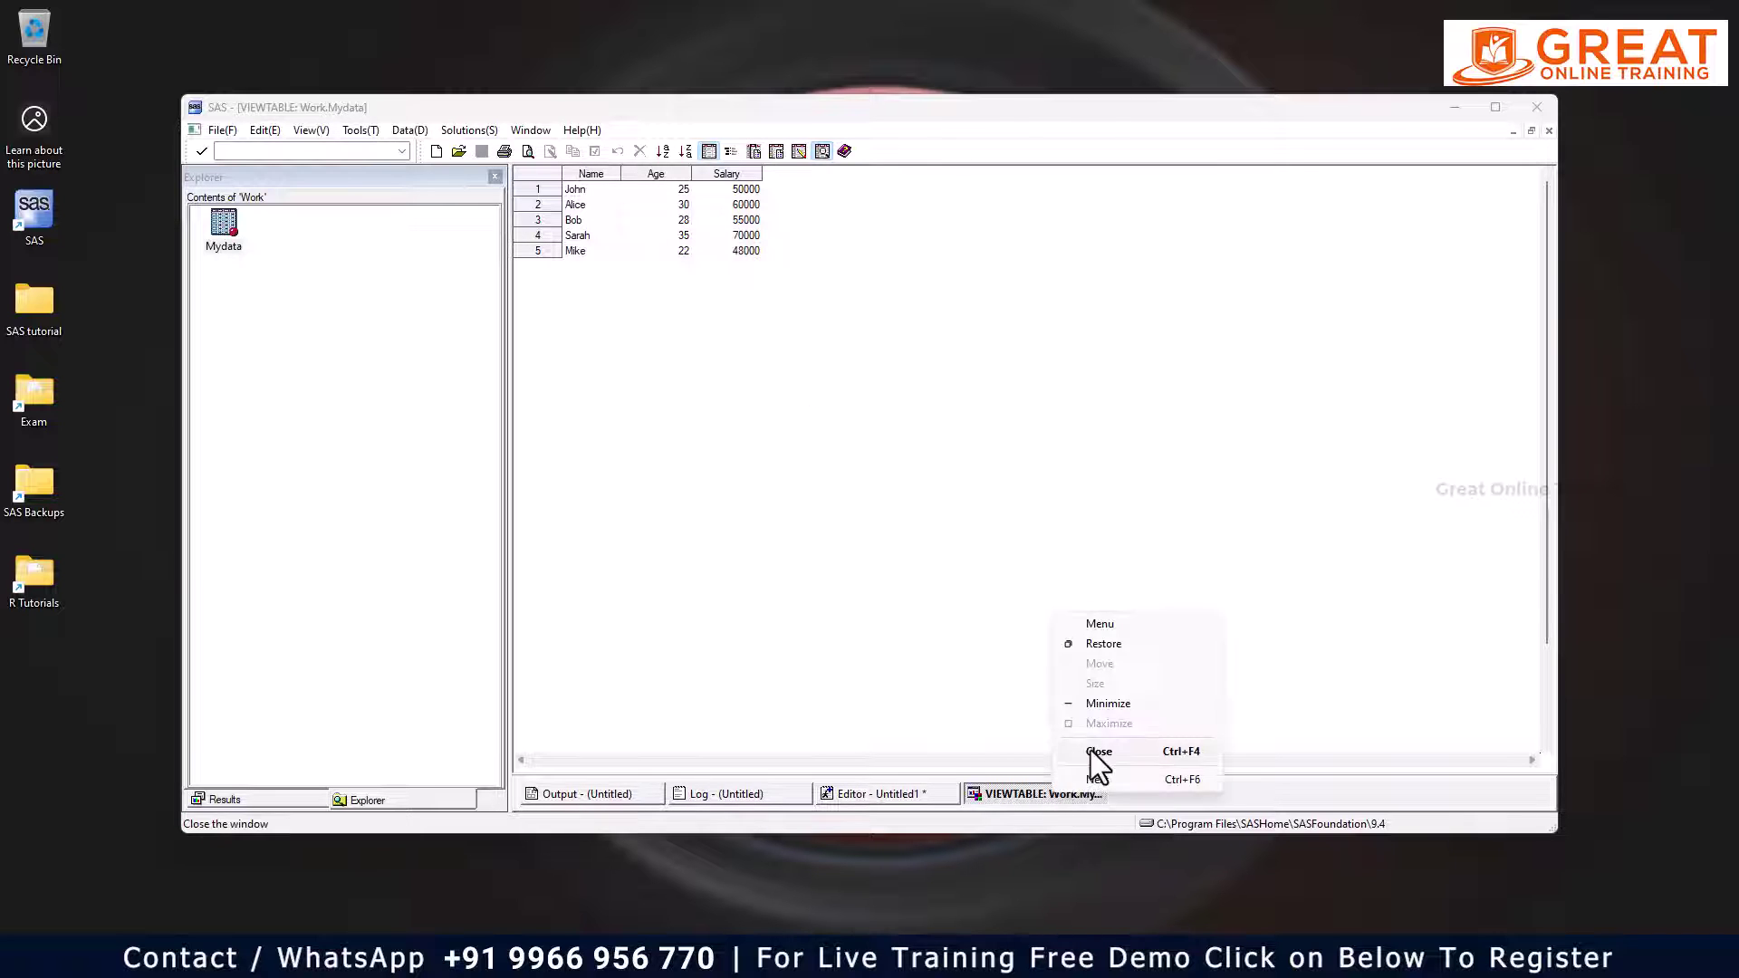
left_click(1091, 765)
left_click(893, 786)
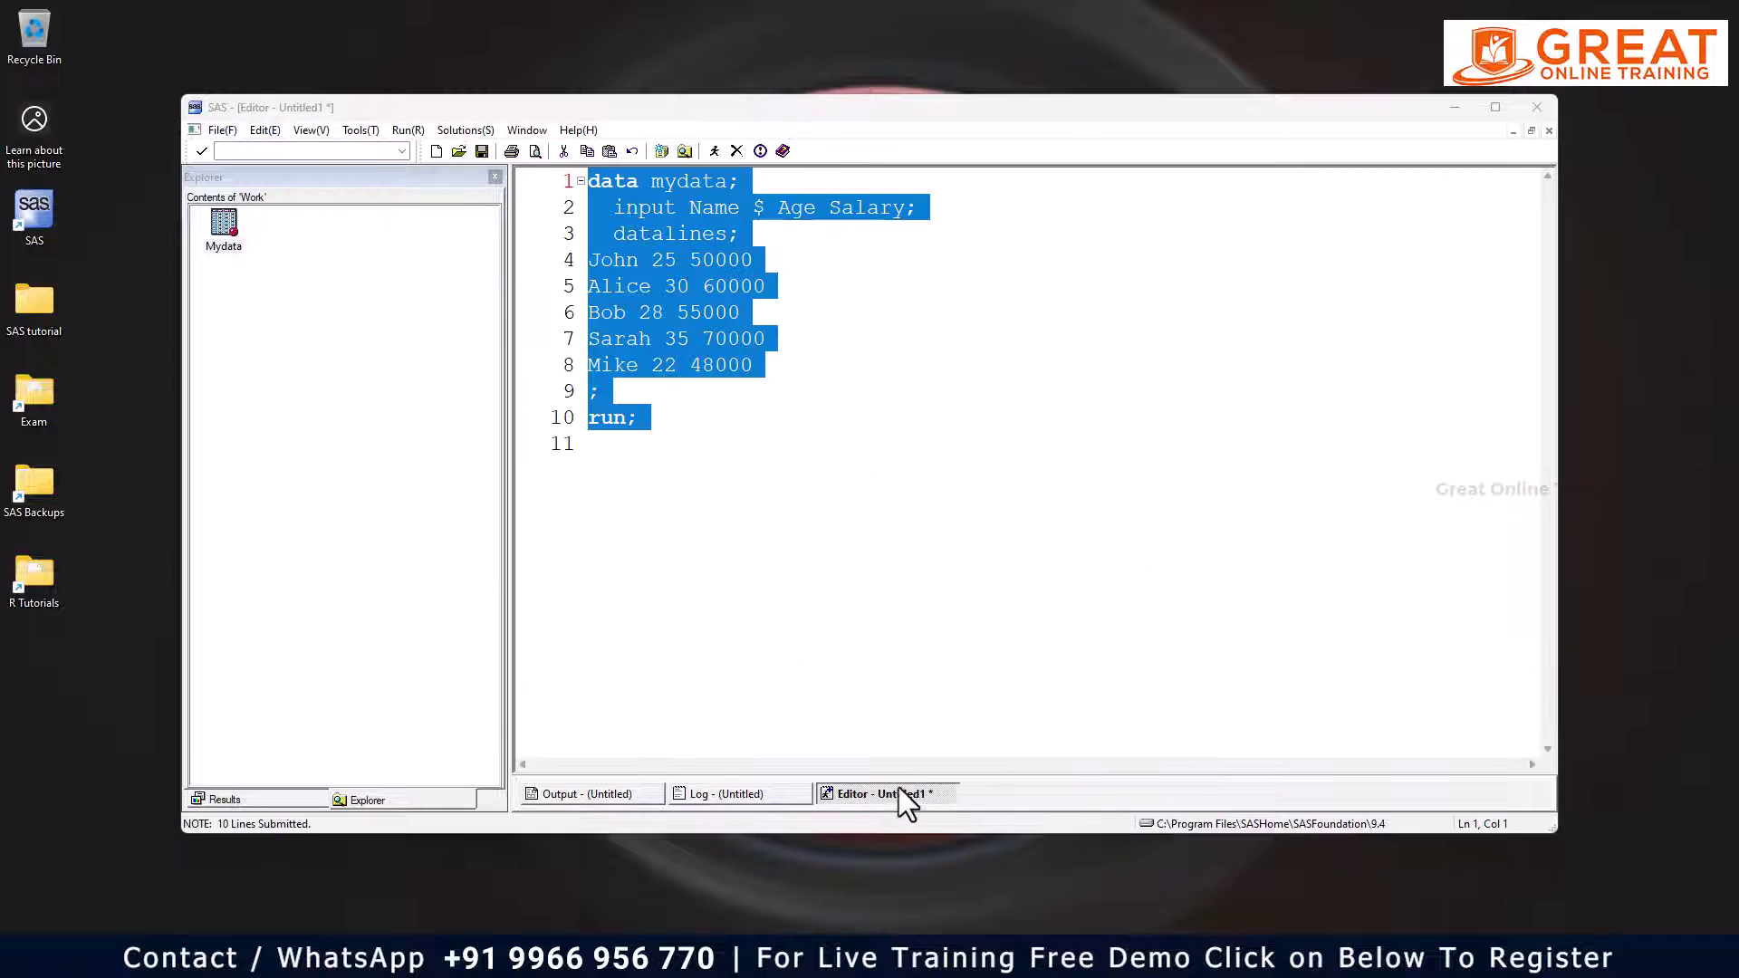
Copy the Example 1 PROC SORT code from ChatGPT and paste it below the DATA step in the SAS editor
key("alt+Tab")
scroll(868, 415, "up", 20)
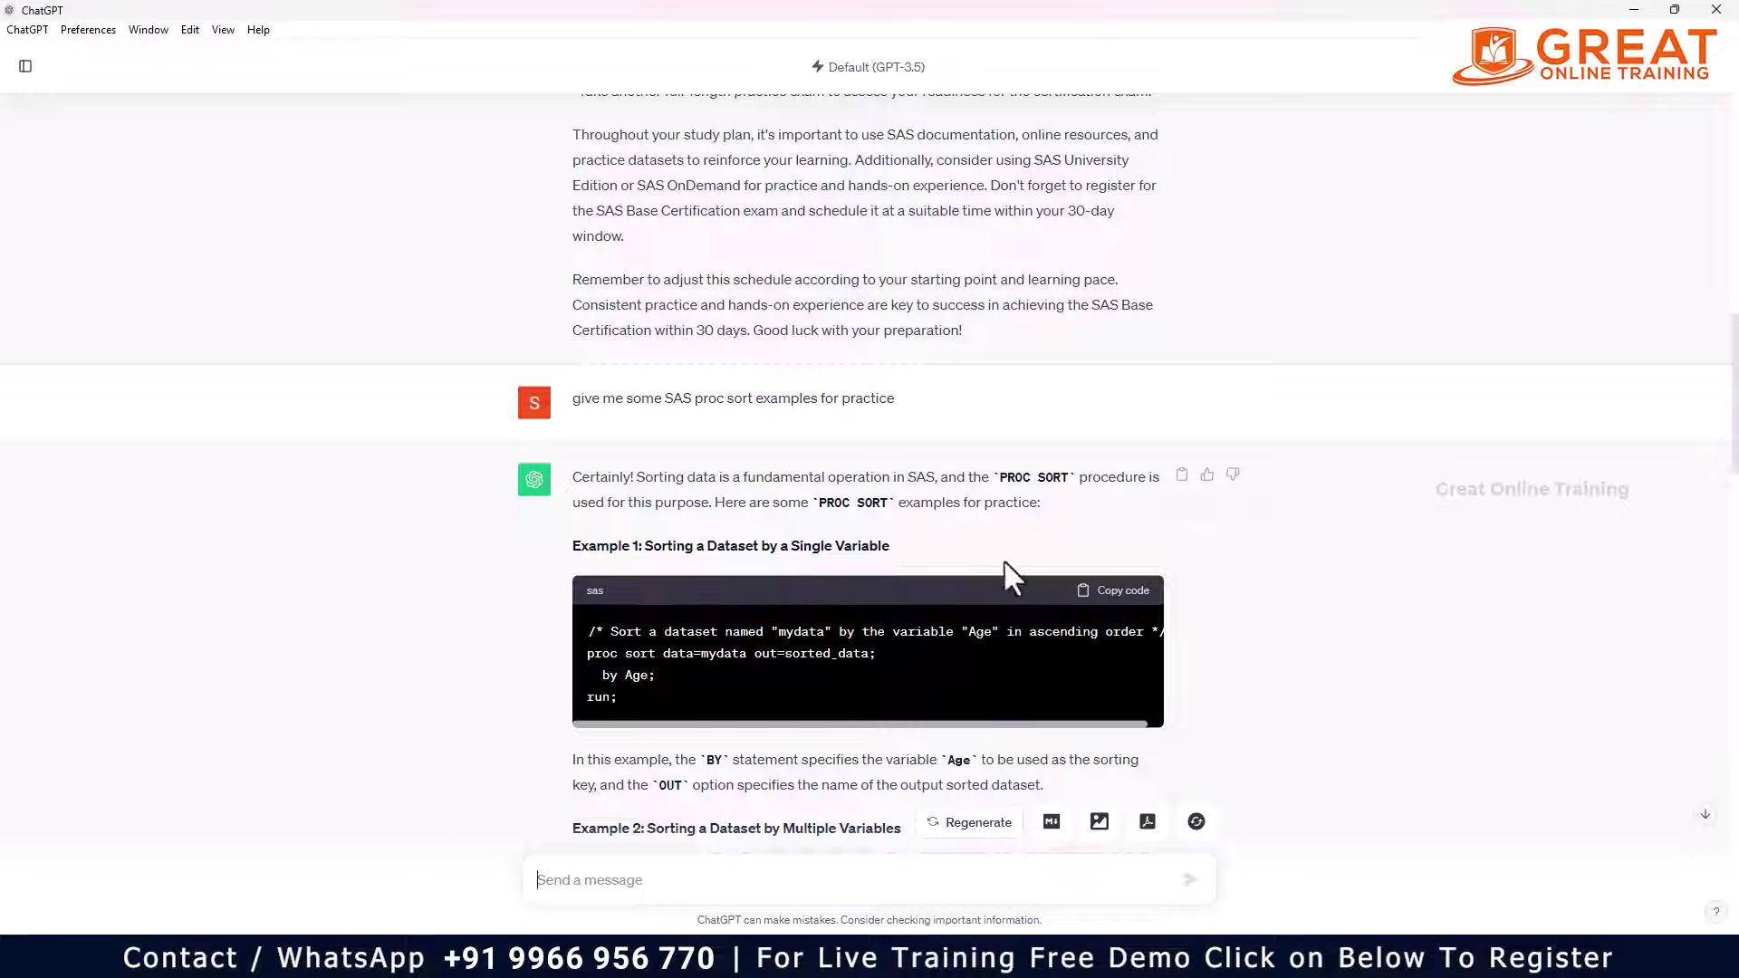
left_click(1121, 594)
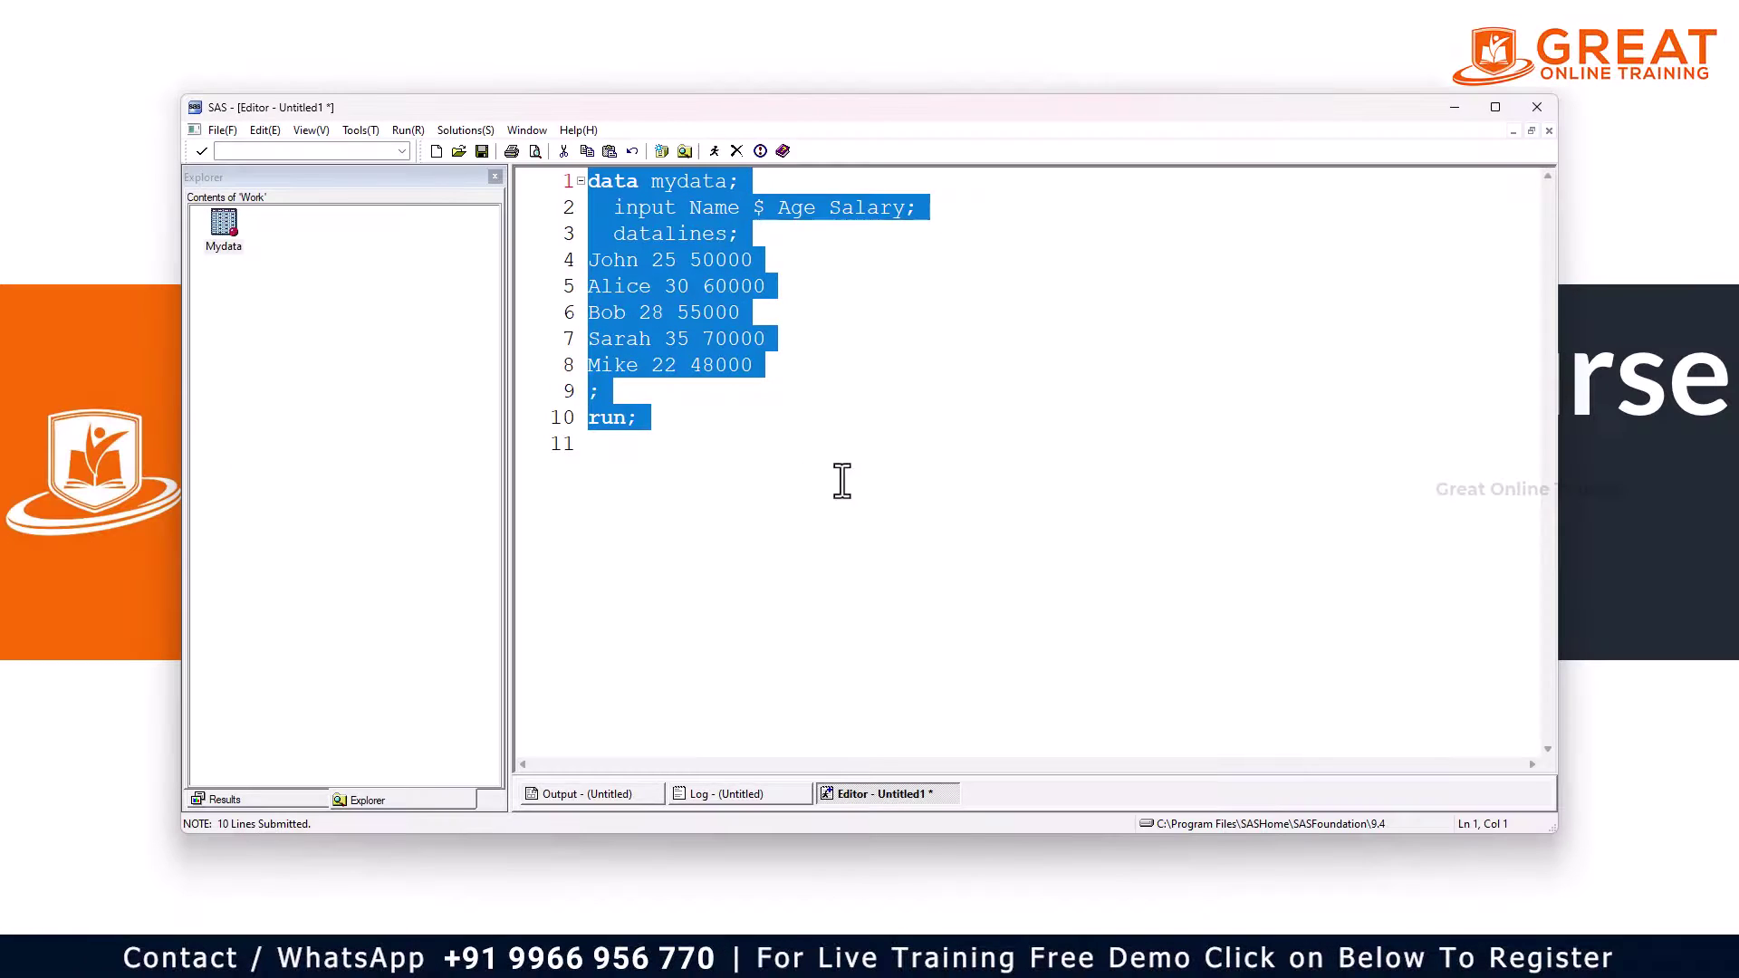
left_click(730, 491)
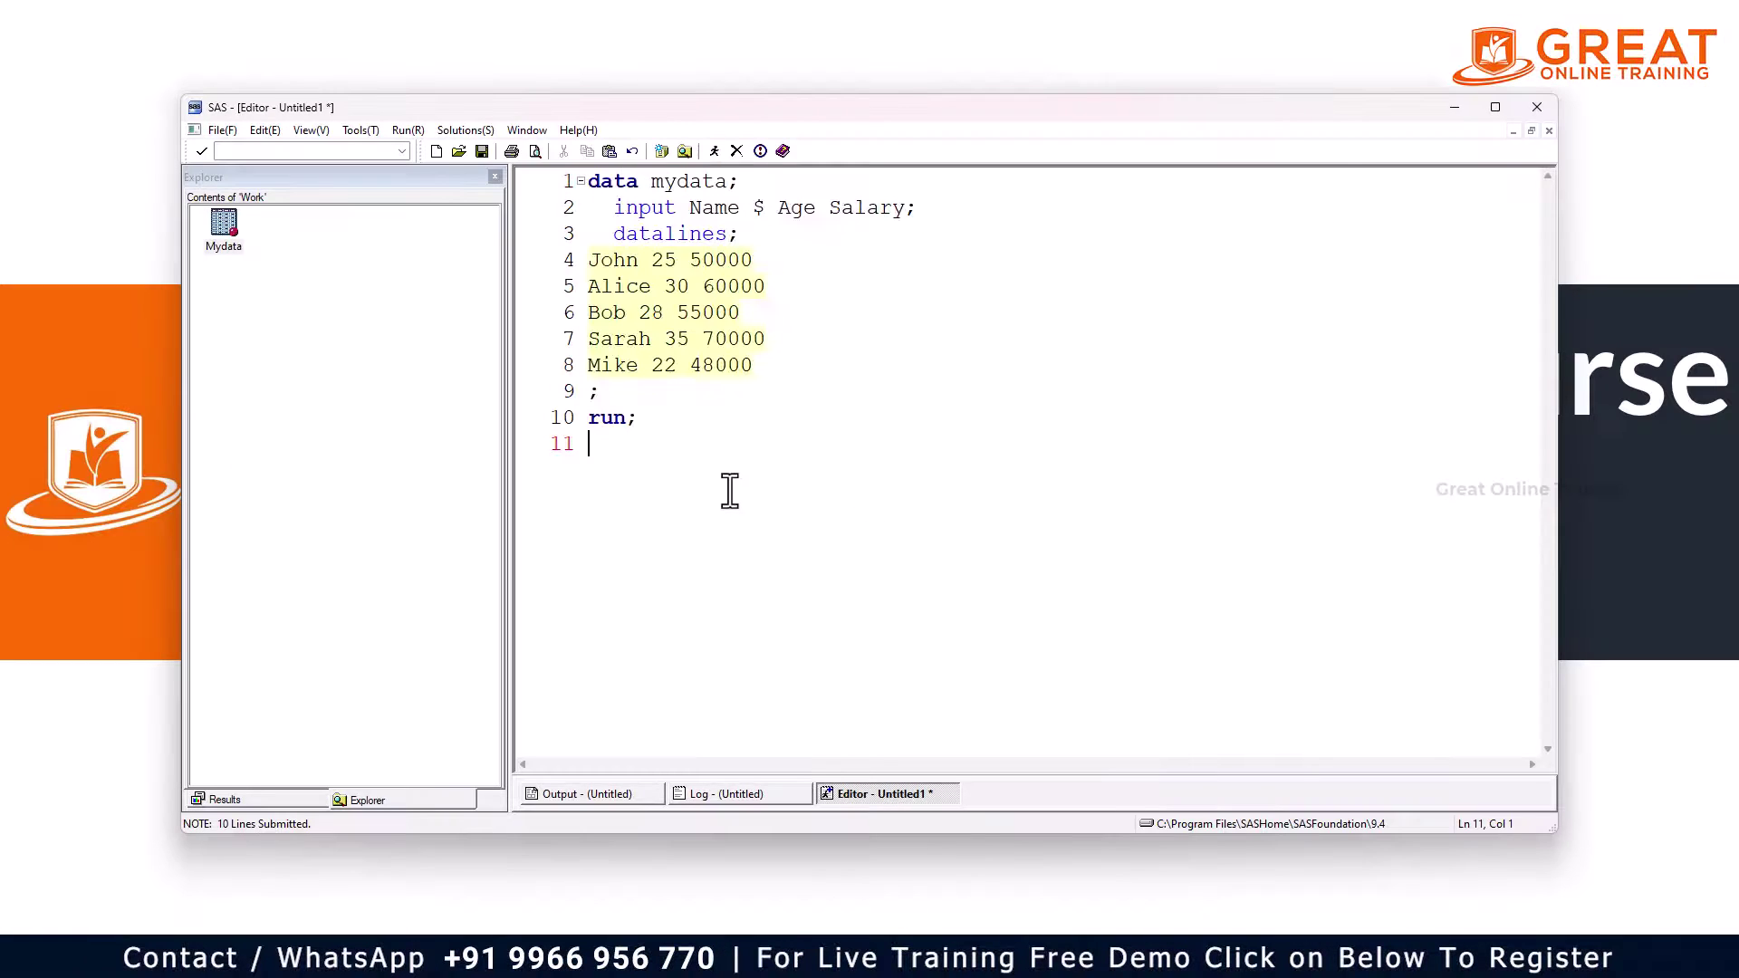
key("ctrl+v")
Run only the pasted PROC SORT step, maximize the SAS window and open the Sorted_data table from the Work library
left_click_drag(687, 533, 587, 470)
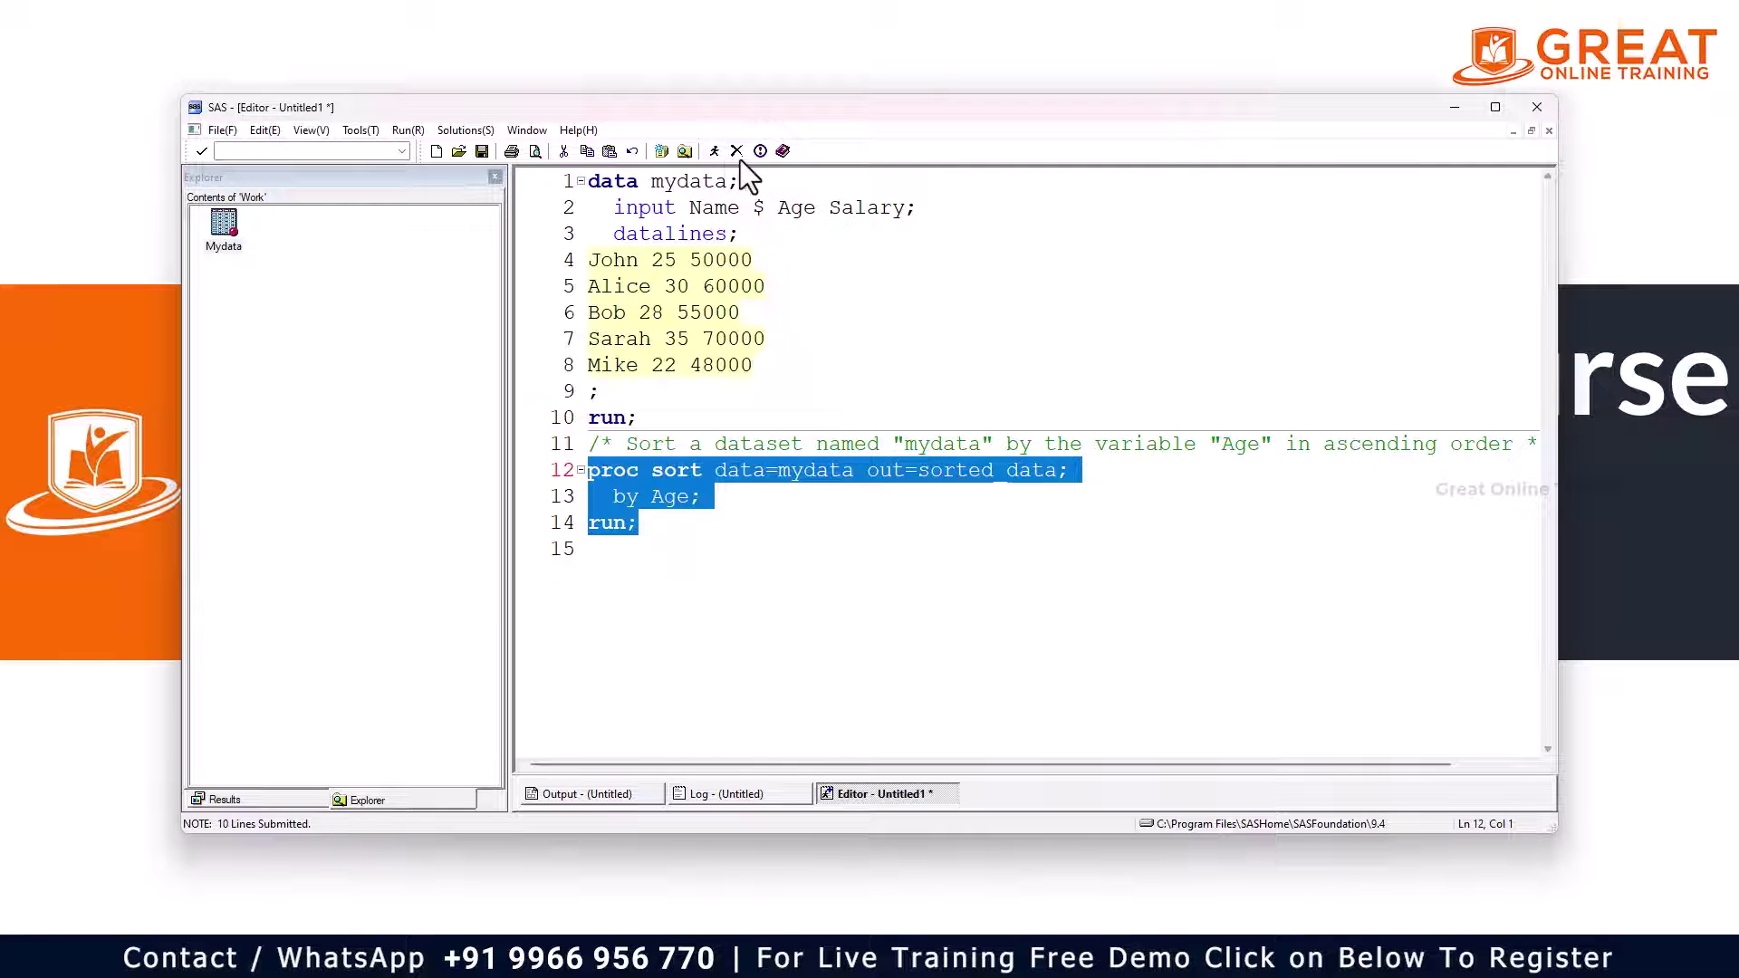
left_click(713, 154)
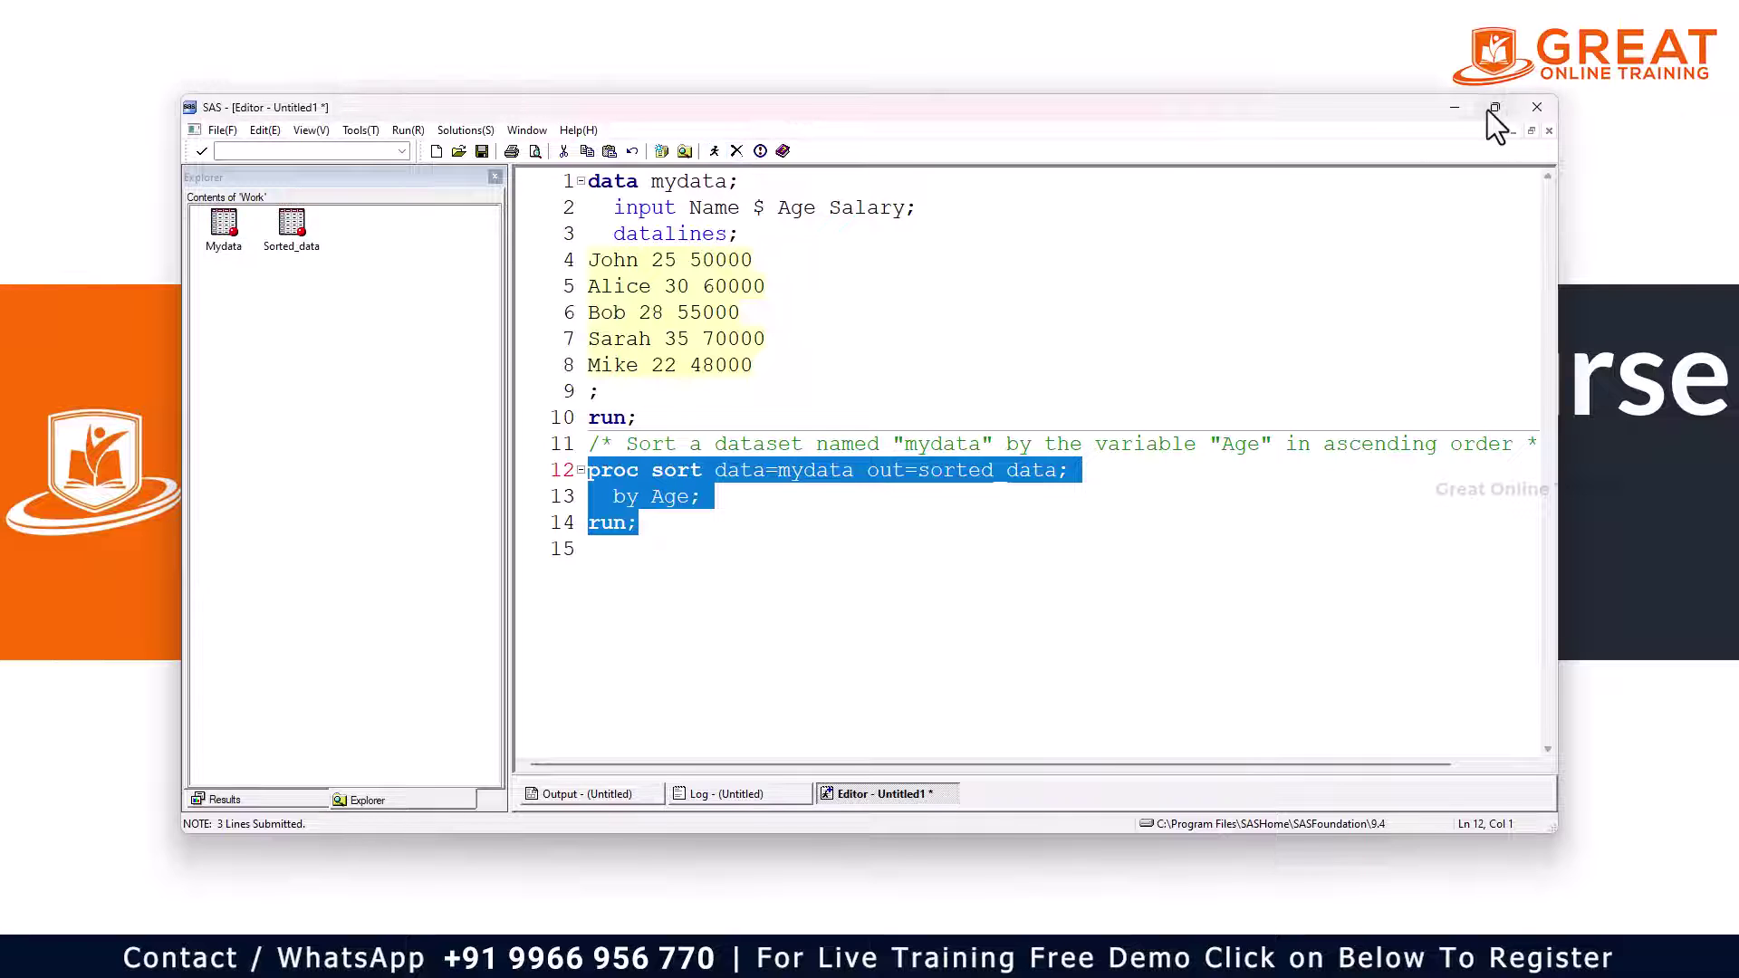
left_click(1495, 107)
left_click(102, 129)
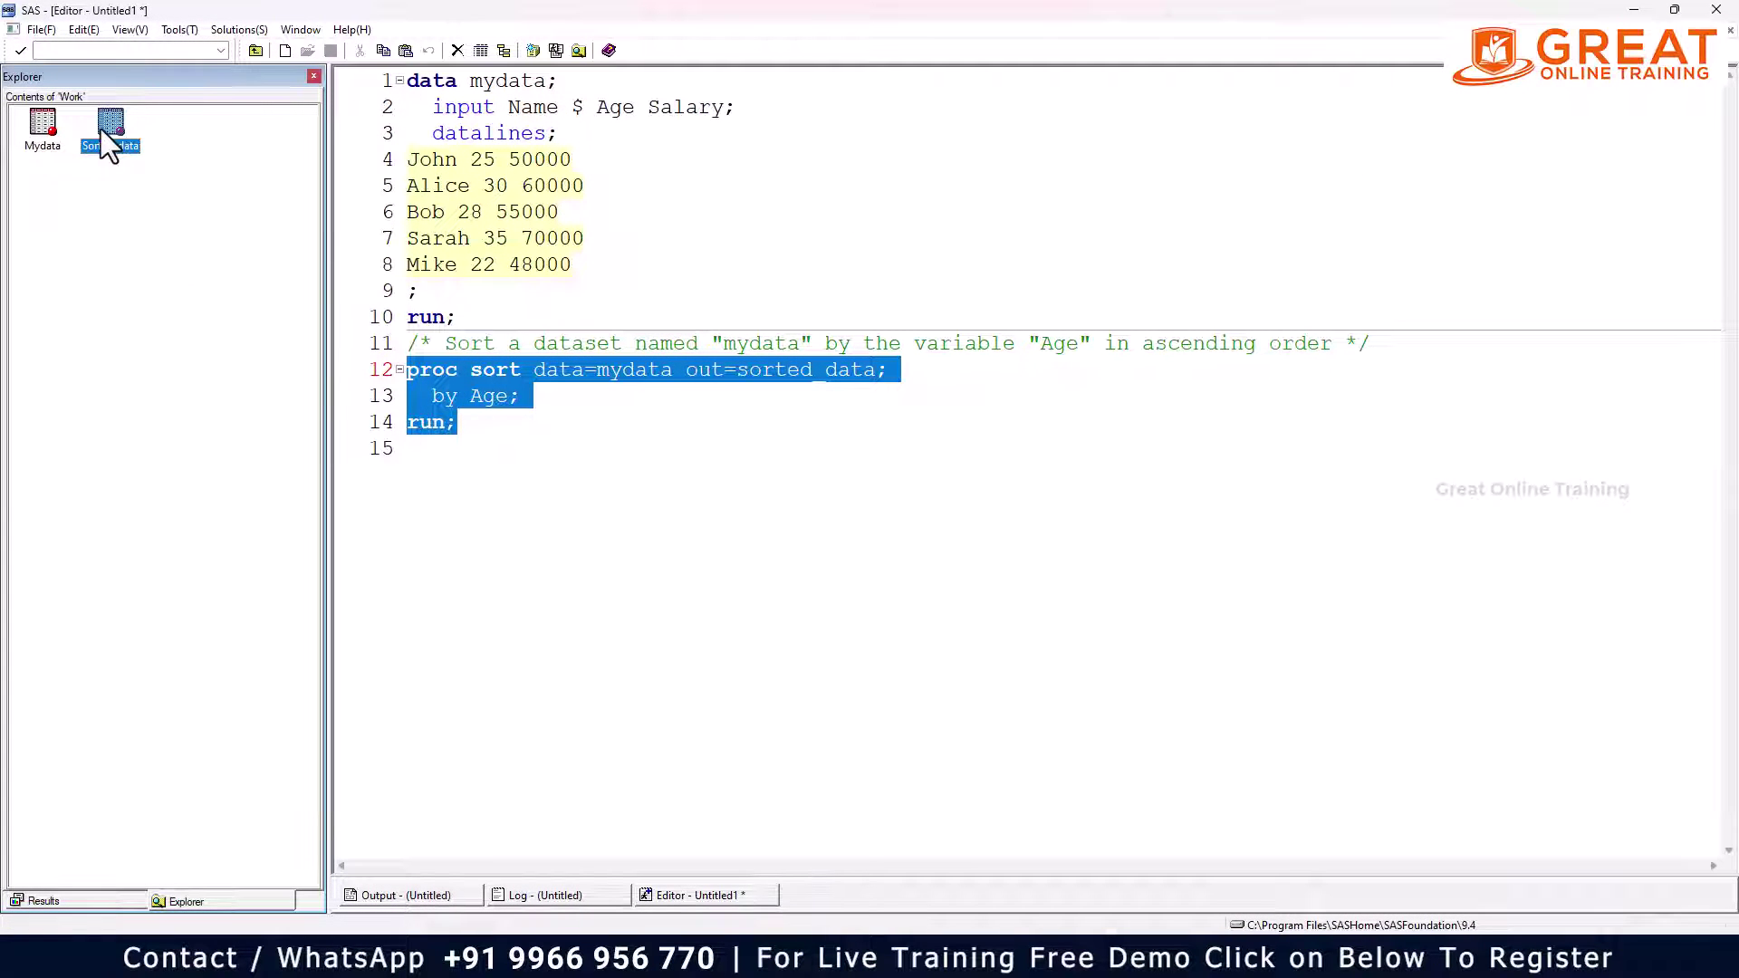
double_click(102, 129)
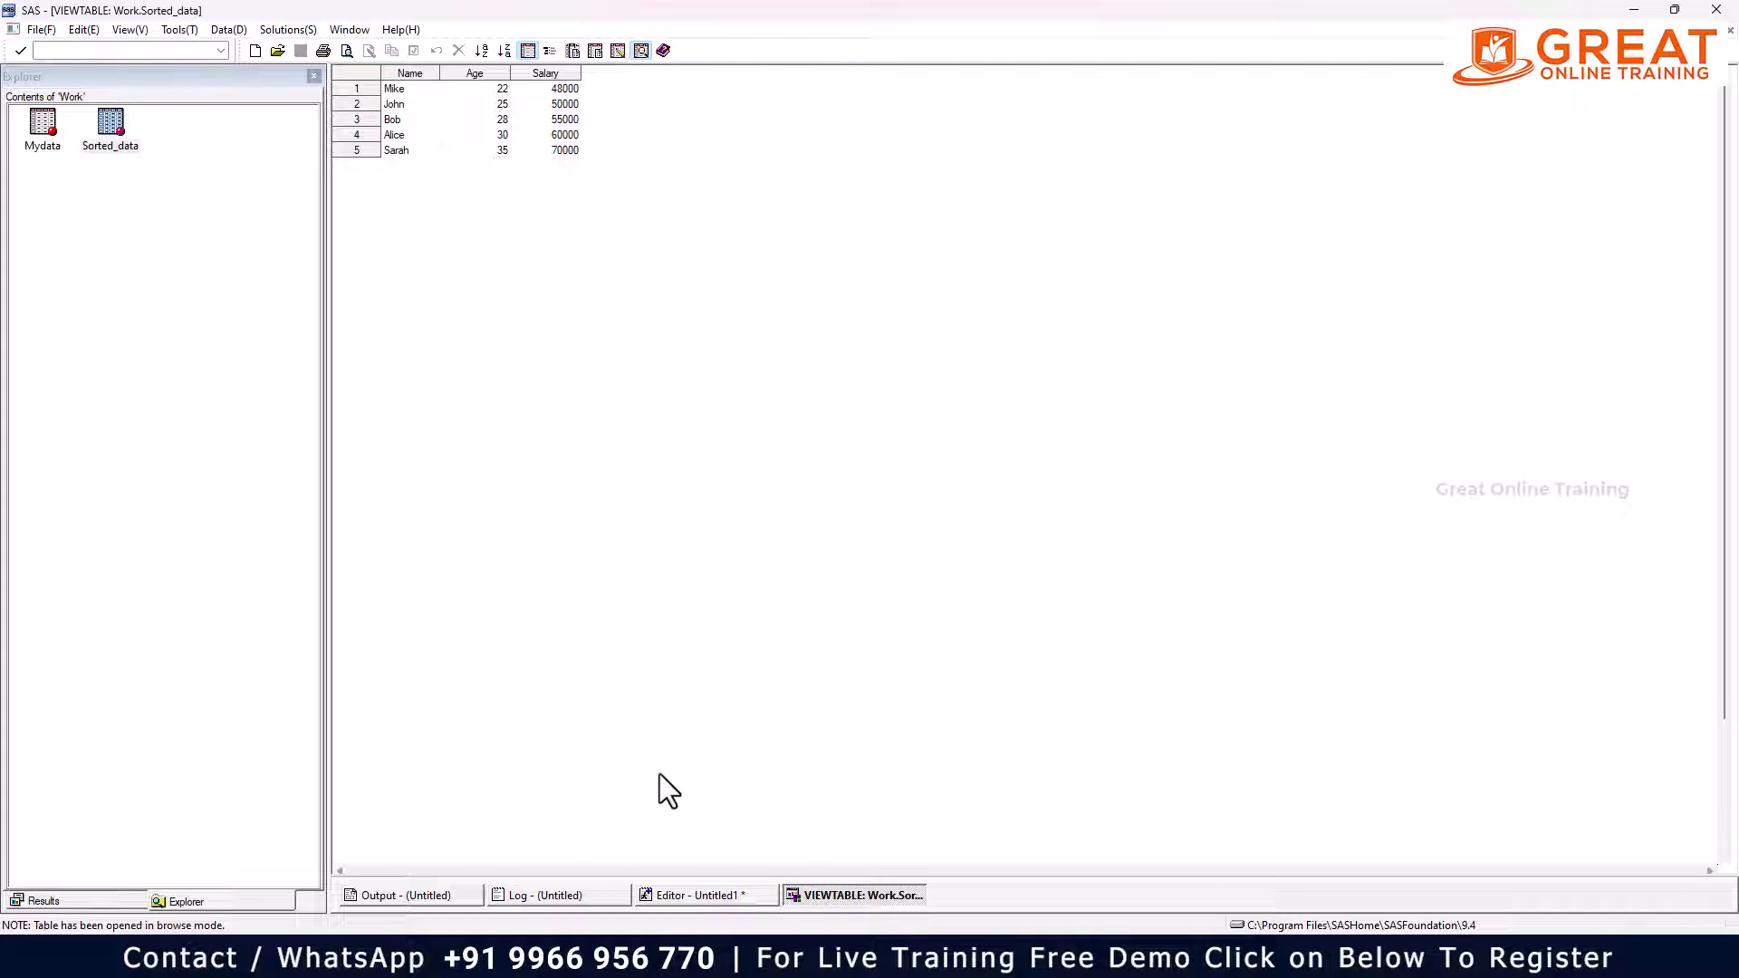
Return to the program editor, remove the semicolon after out=sorted_data and run the PROC SORT step again
left_click(698, 889)
left_click(501, 473)
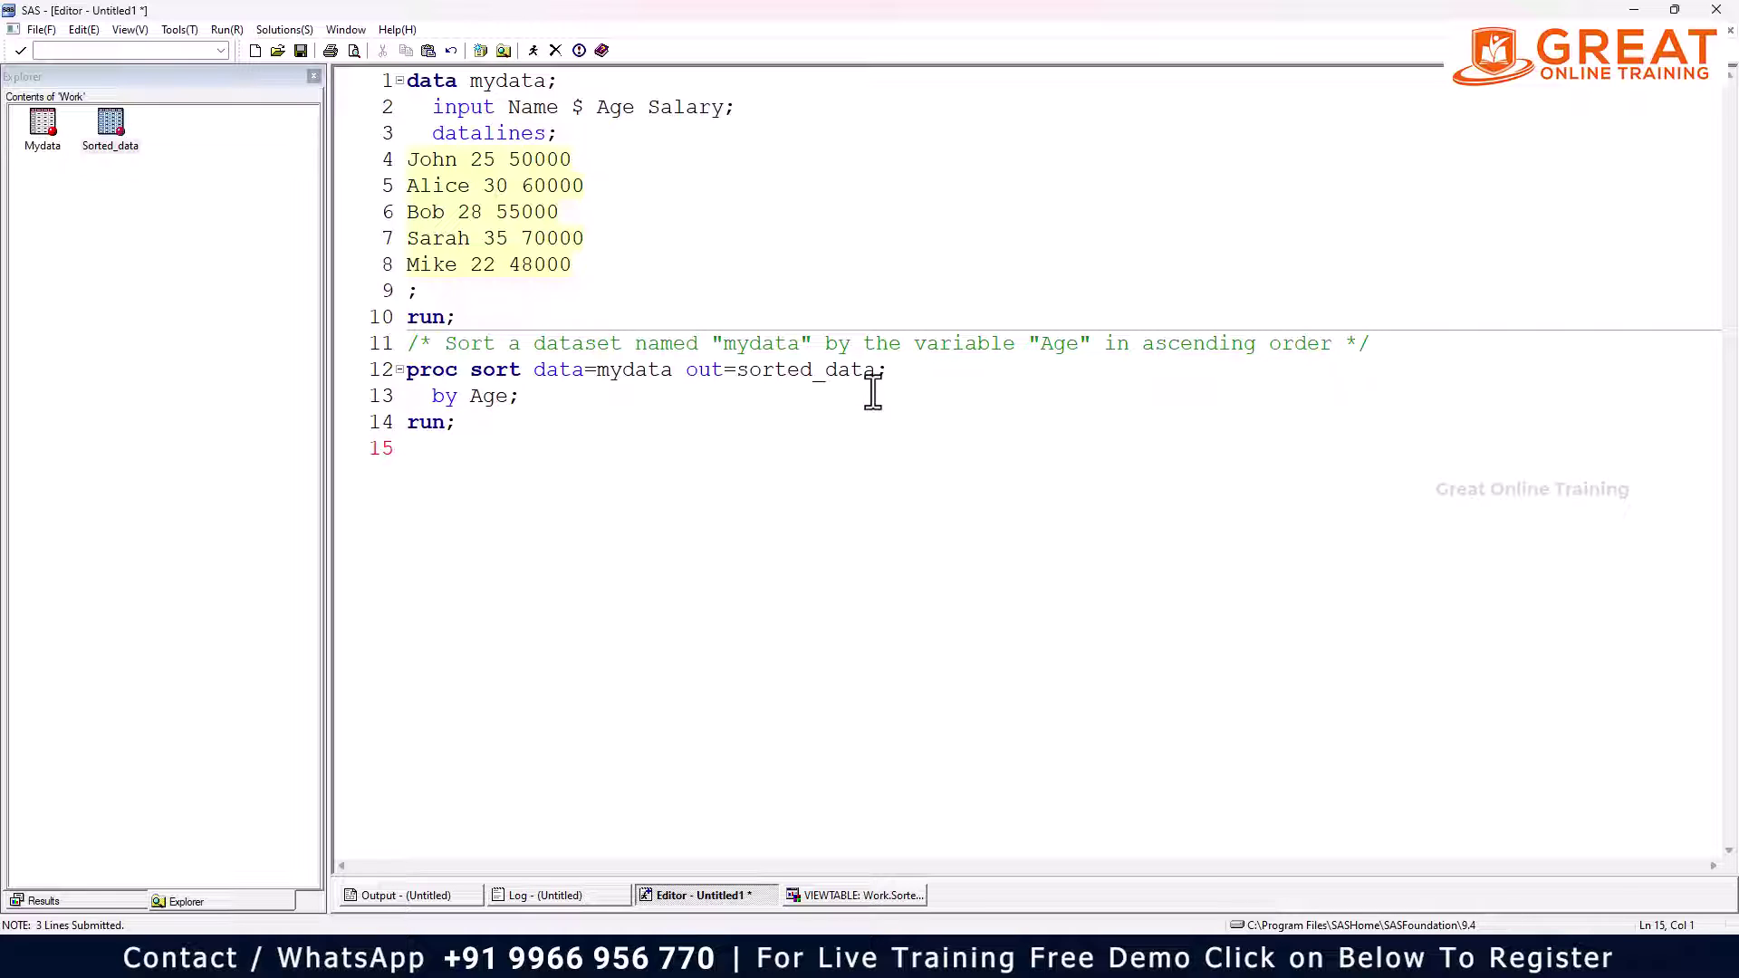
left_click_drag(877, 371, 908, 371)
key("BackSpace")
left_click_drag(562, 454, 371, 379)
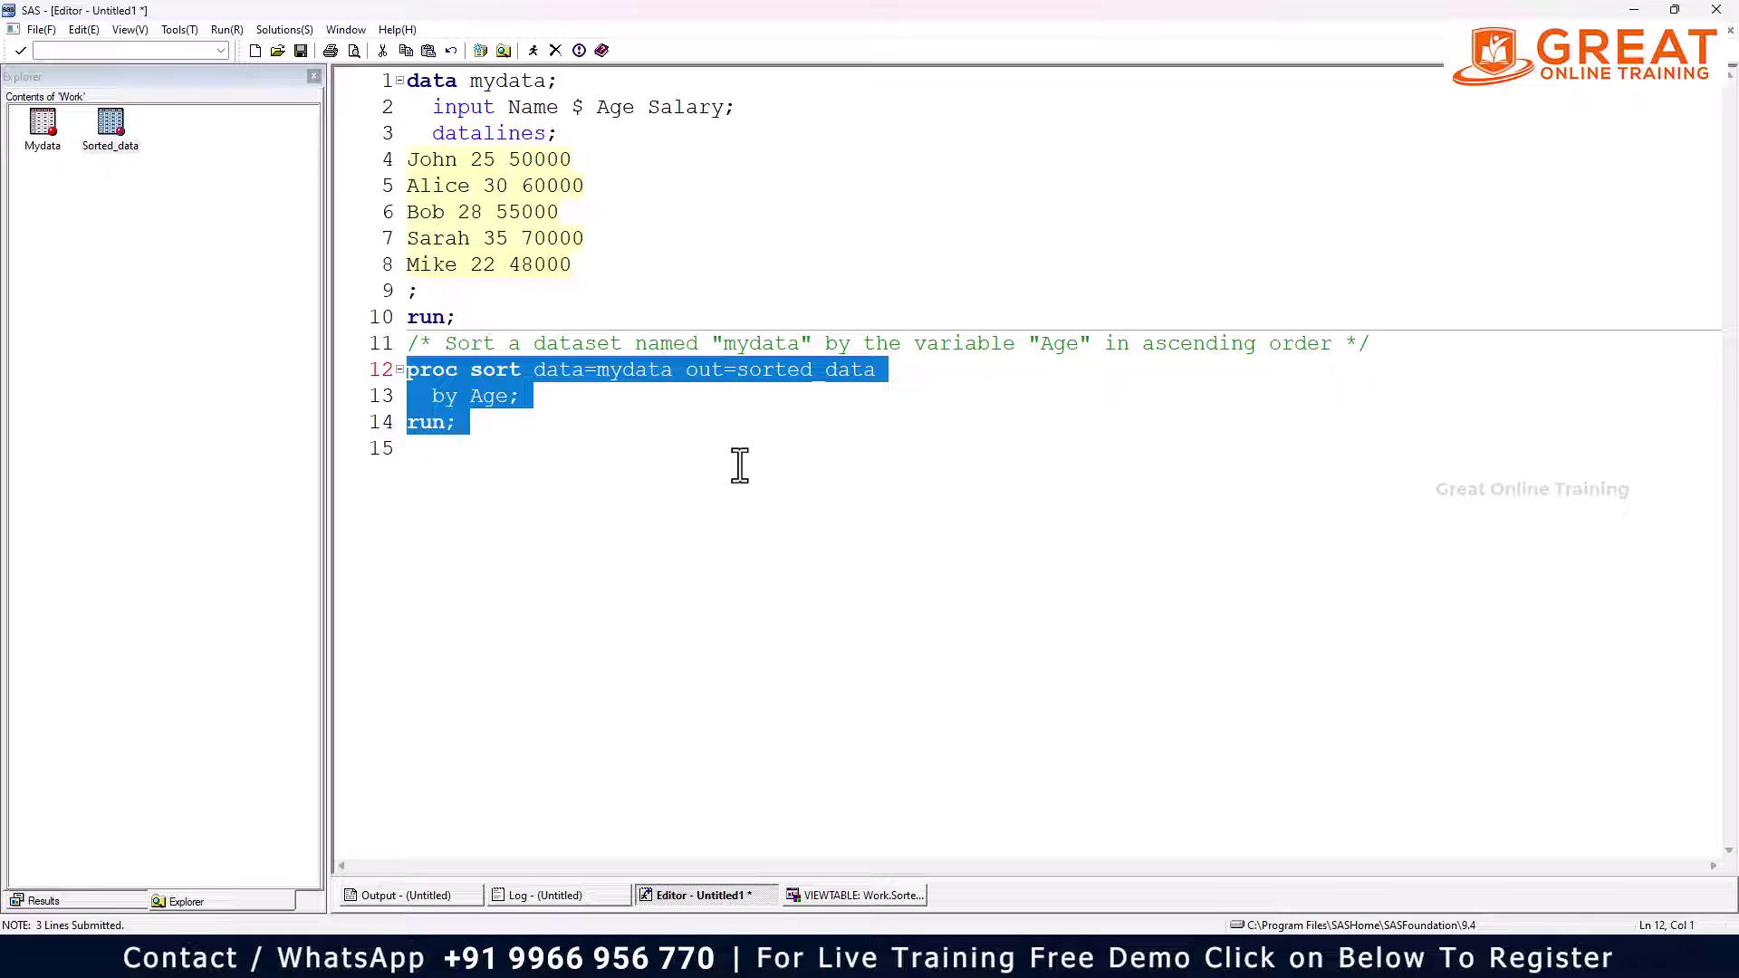
Review the log entries for the modified PROC SORT run and return to the program editor
left_click(585, 900)
scroll(712, 534, "up", 3)
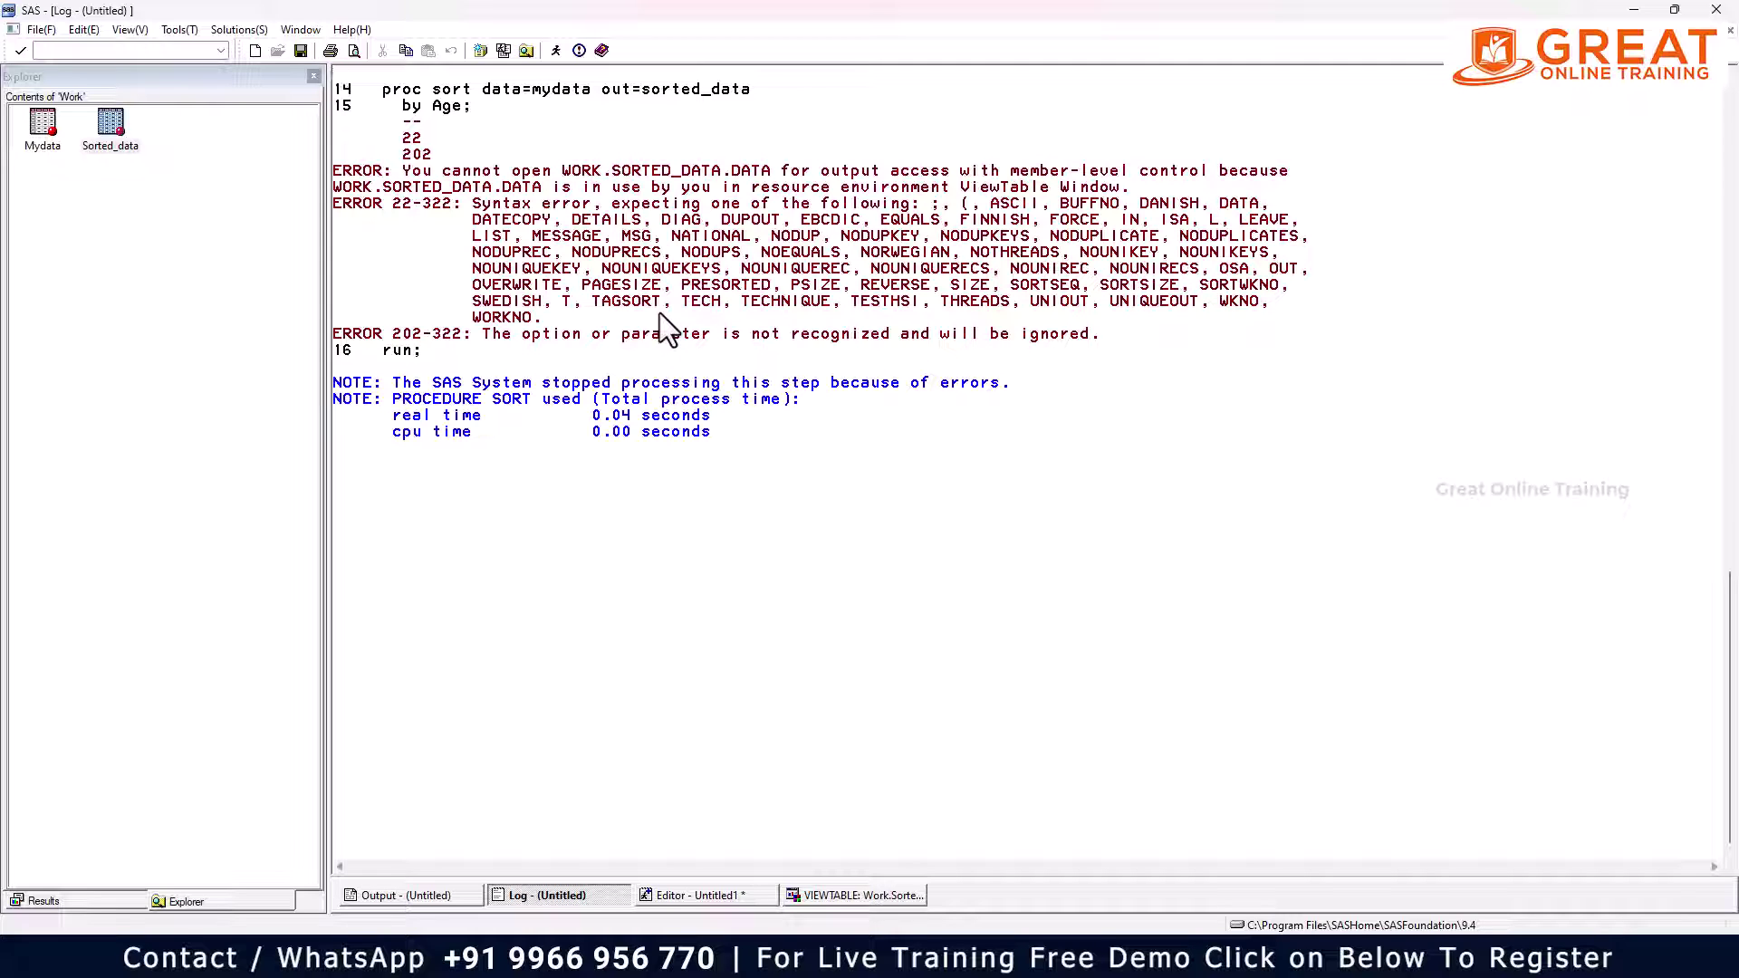
left_click(731, 898)
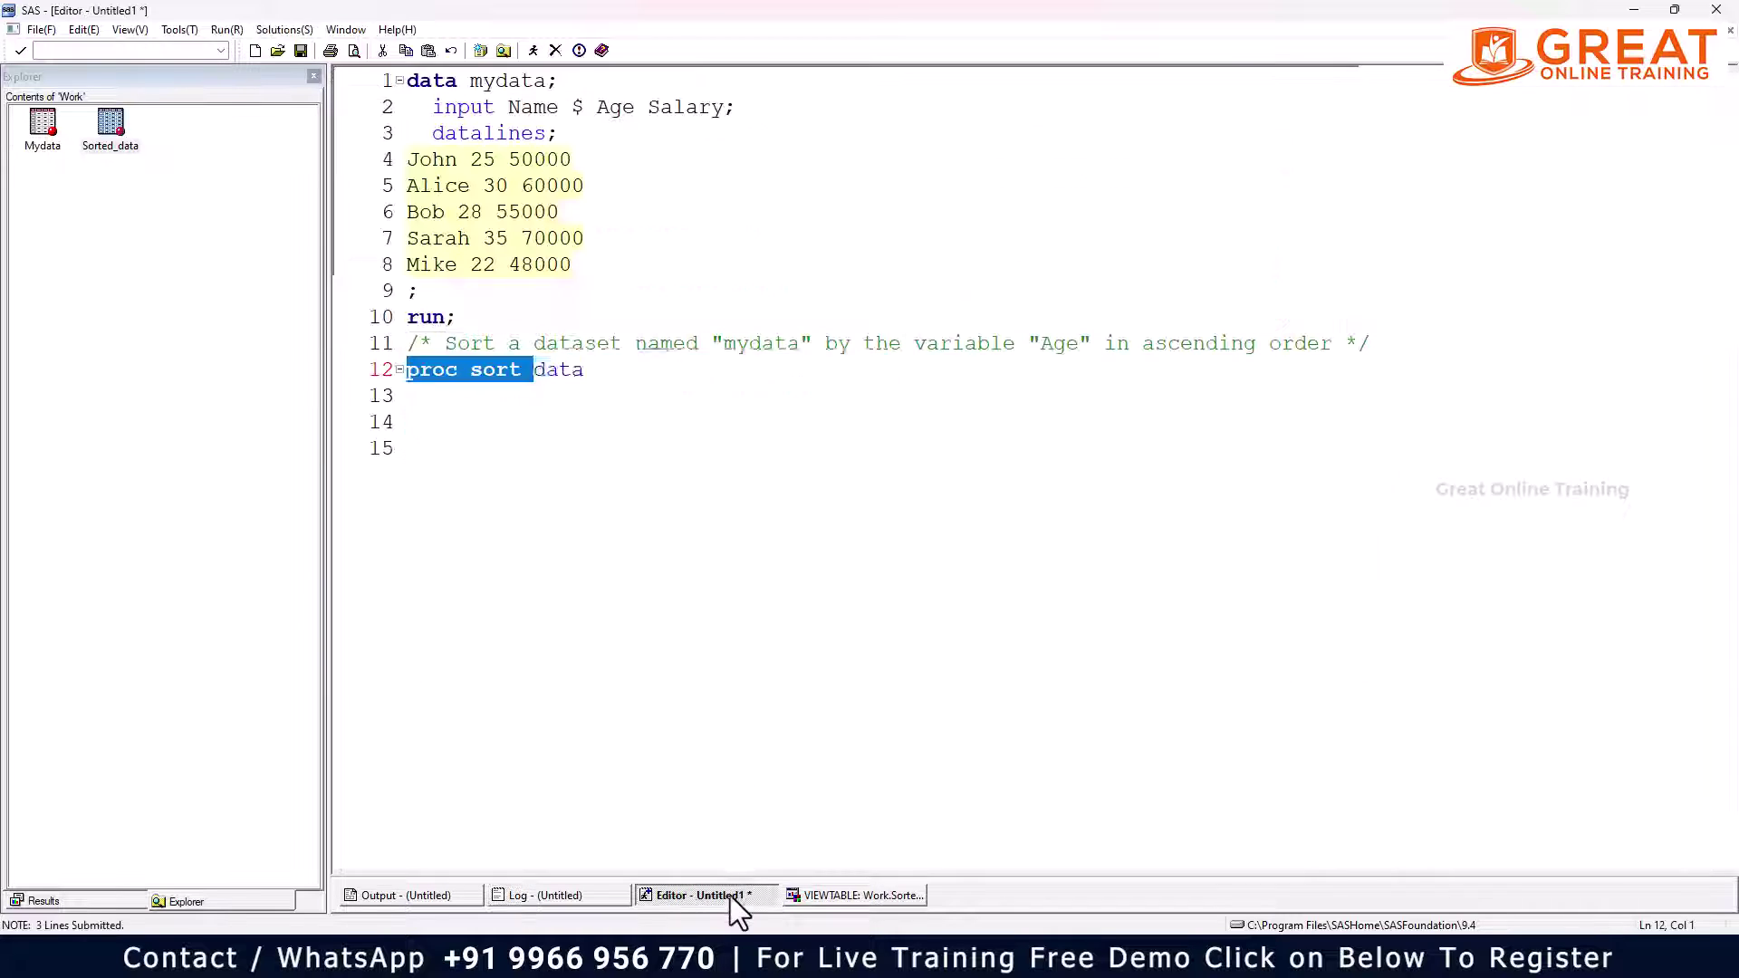
Copy the modified PROC SORT step, switch to ChatGPT and send it with the request "debug my code"
left_click(497, 444)
left_click_drag(498, 443, 371, 376)
key("ctrl+c")
key("F3")
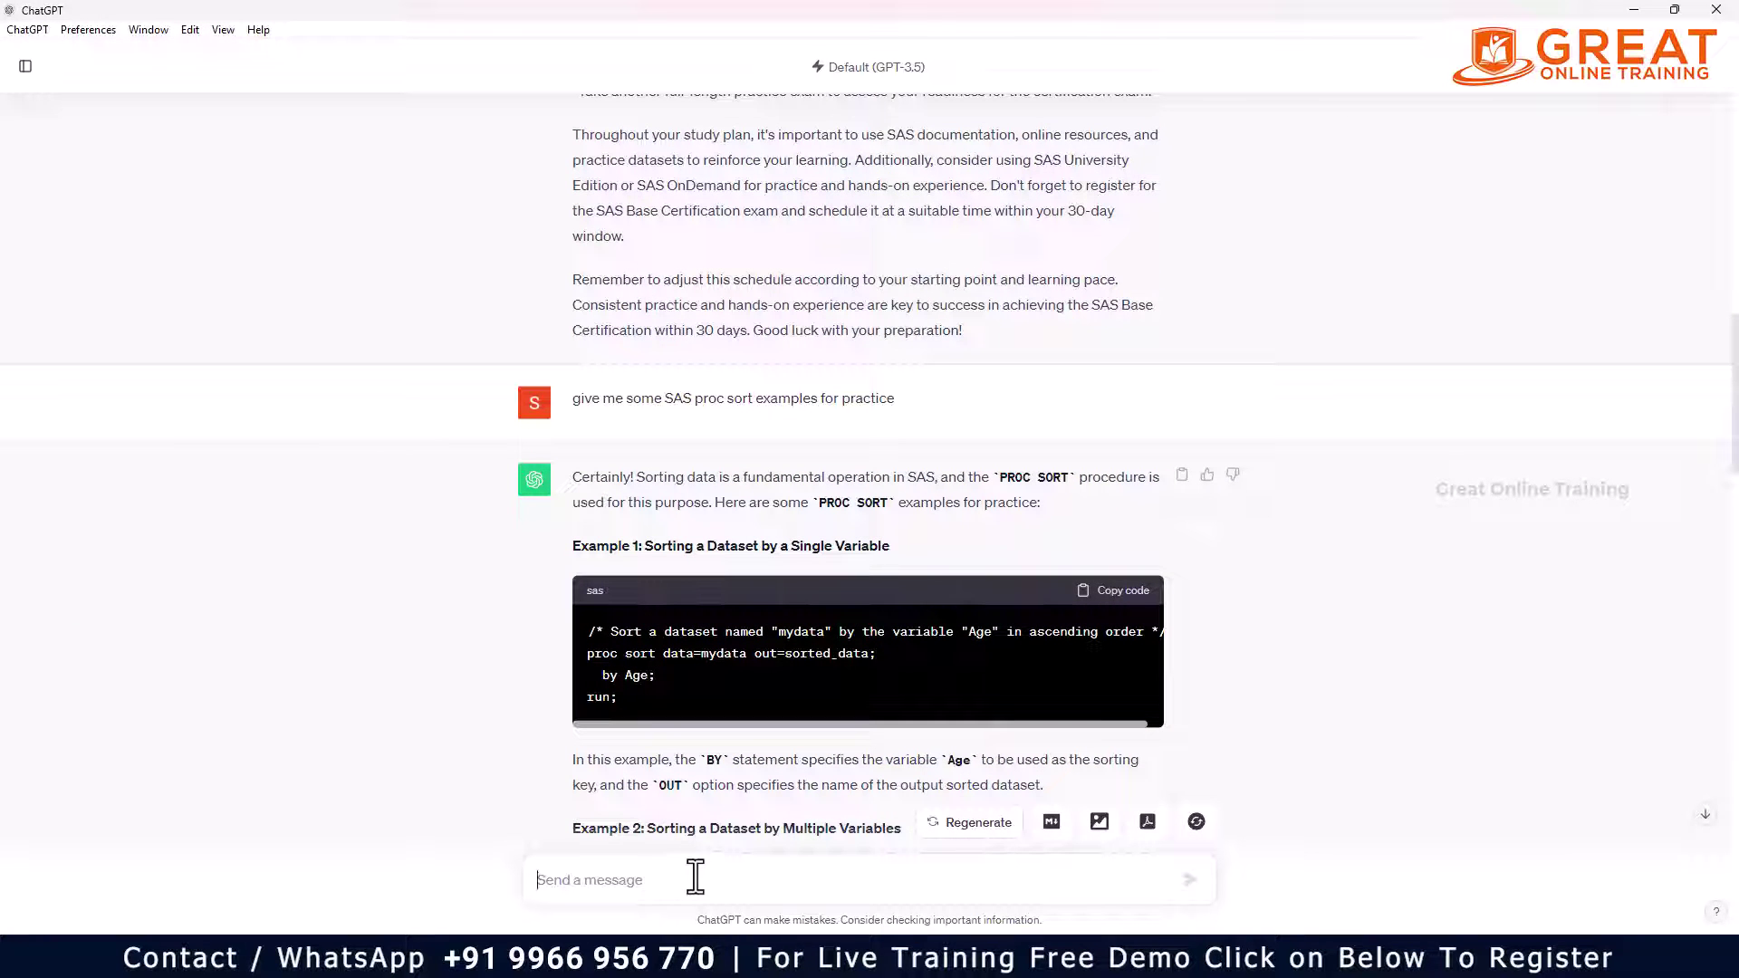
type("debug my code \"")
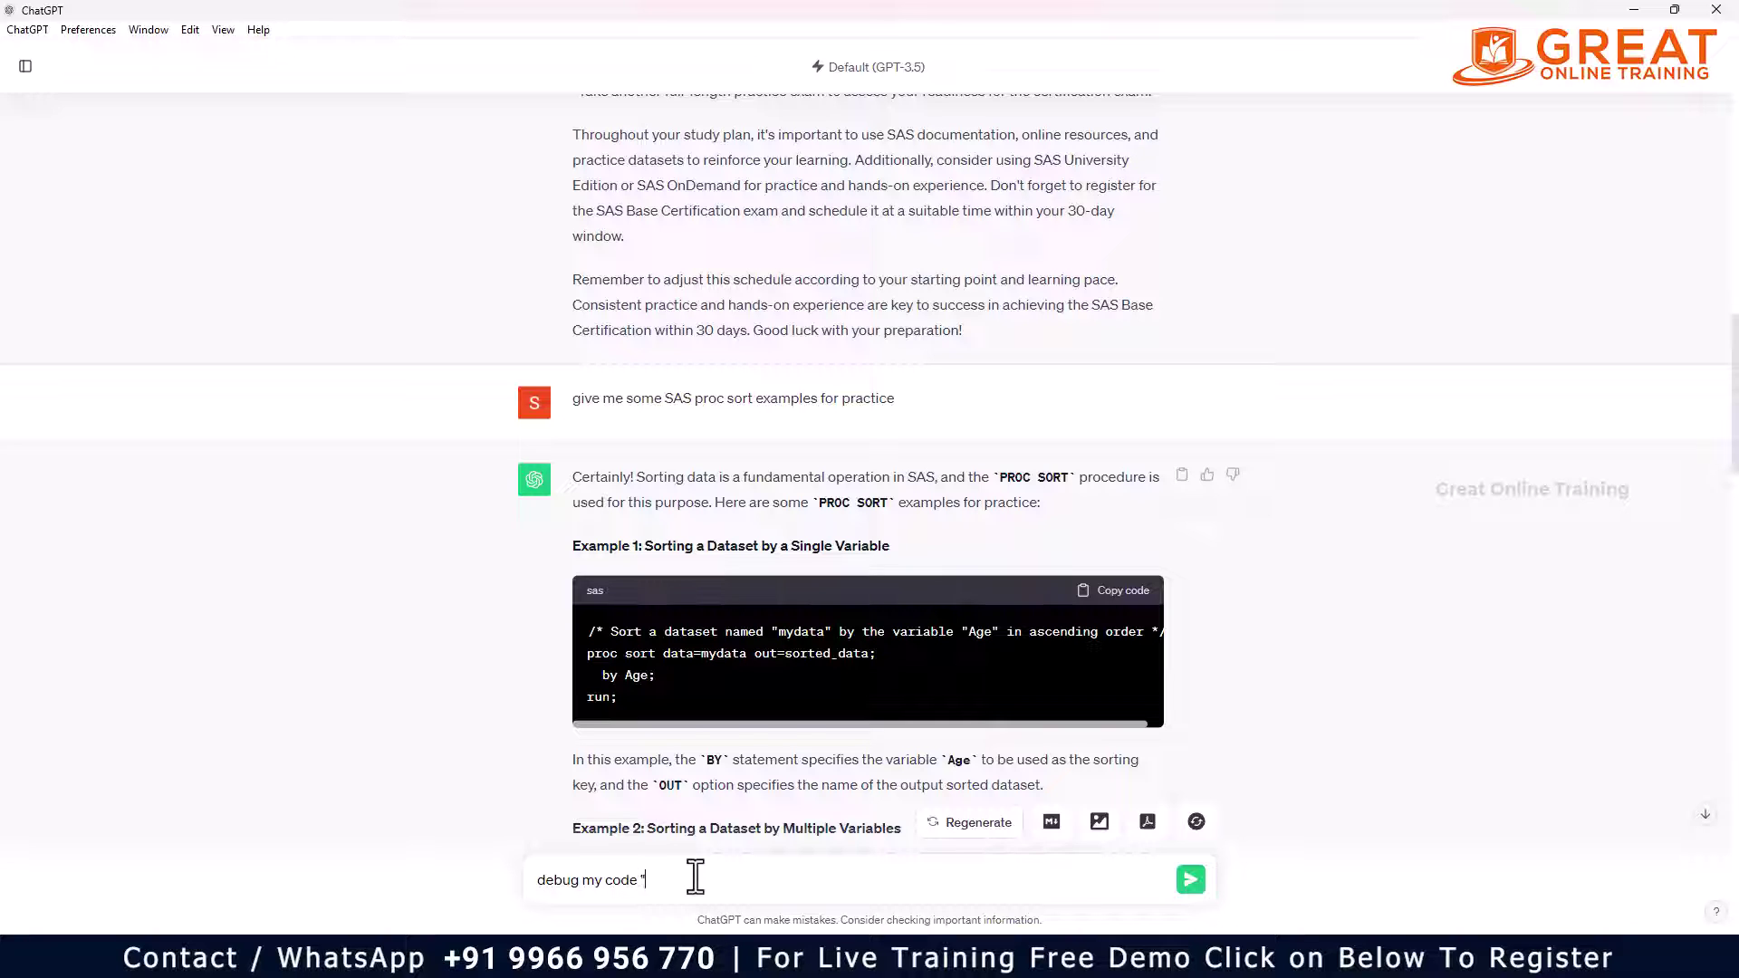
key("ctrl+v")
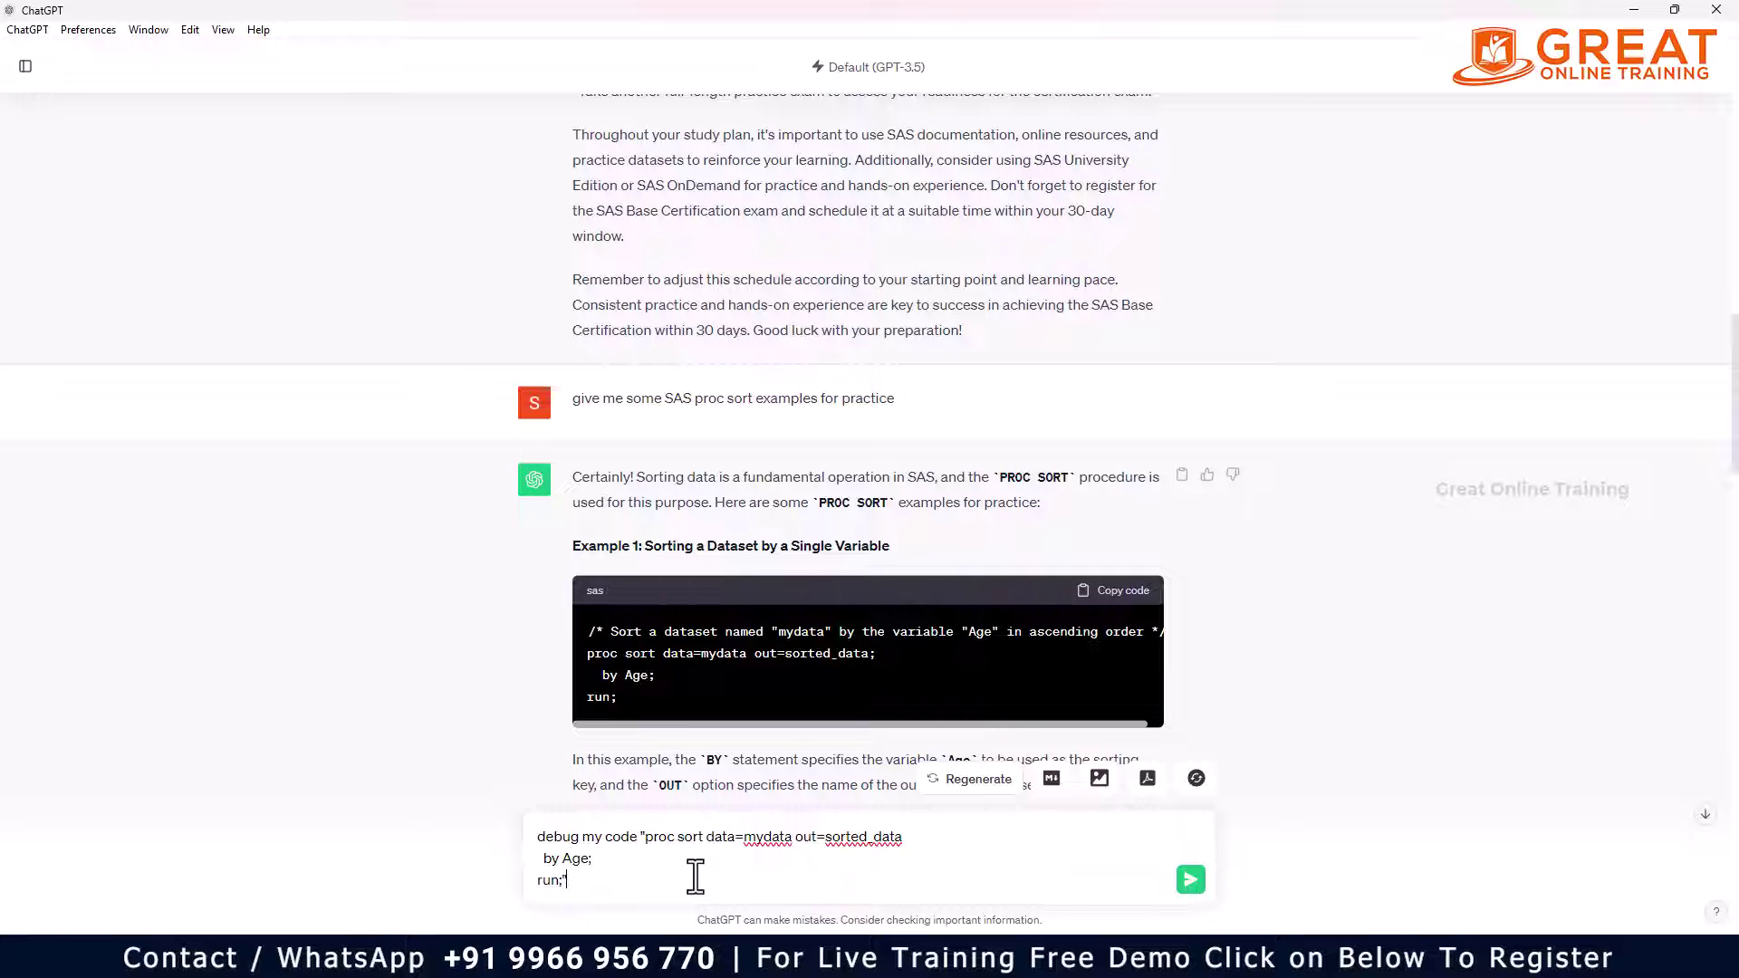
key("Return")
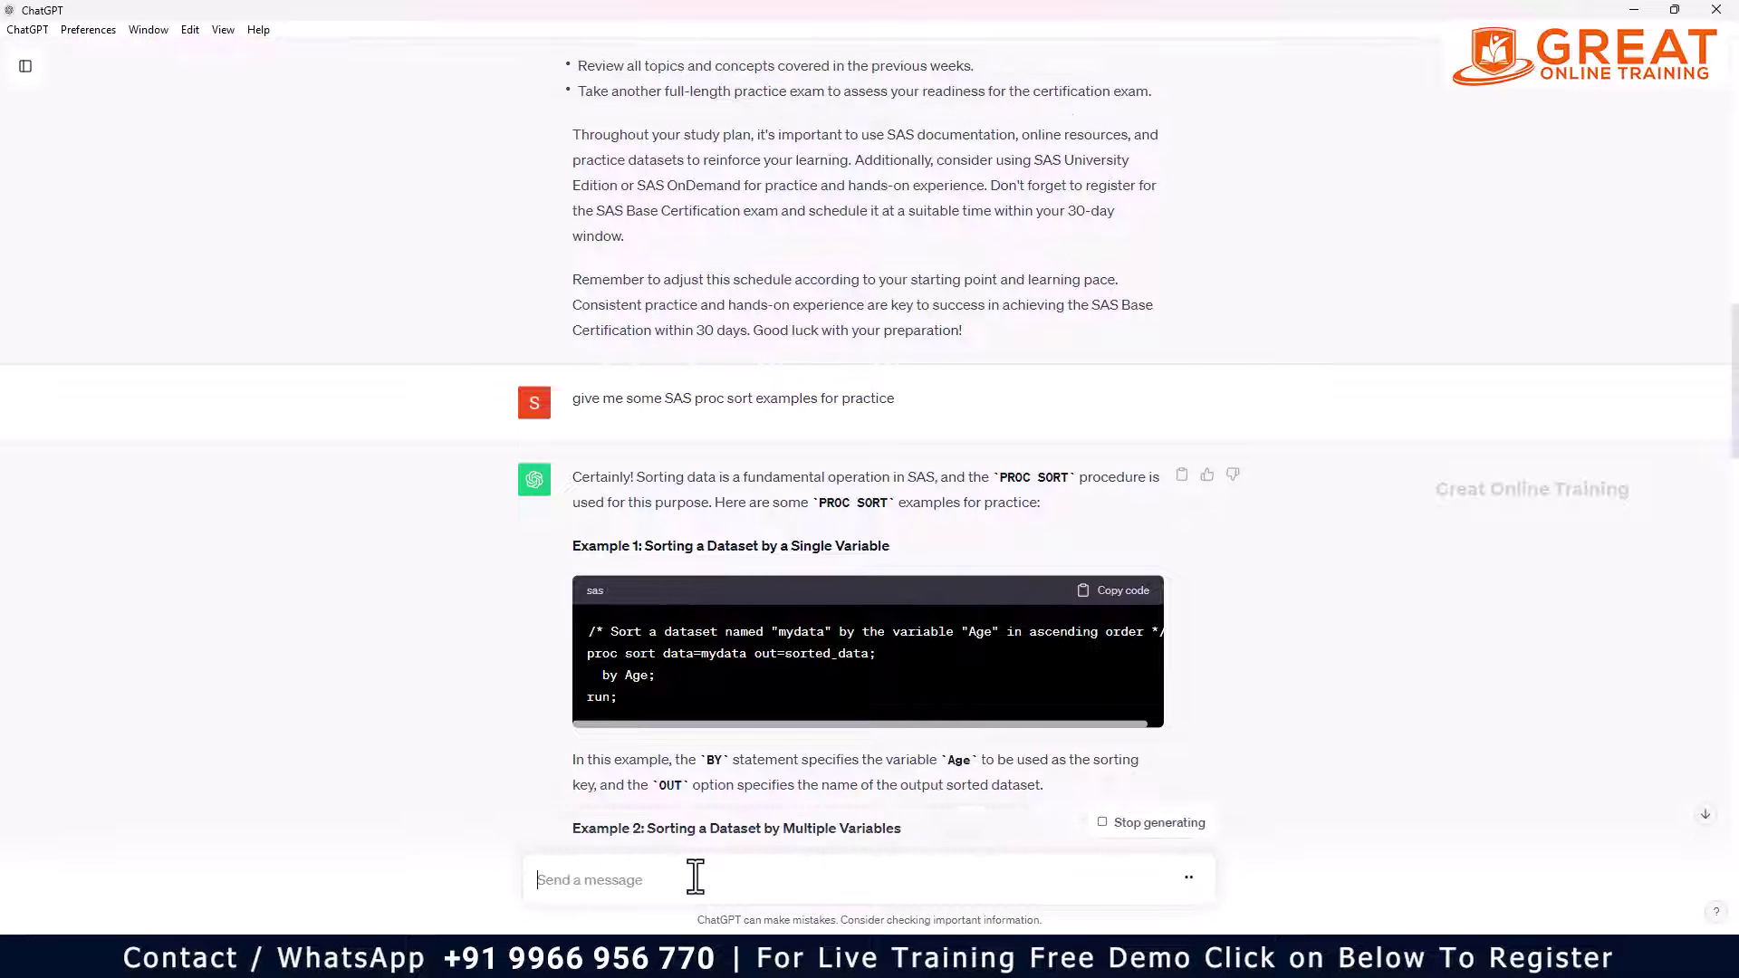
Read ChatGPT's debugging answer, comparing the PROC SORT statement in its suggested code with the submitted version
scroll(616, 605, "down", 5)
scroll(621, 605, "down", 20)
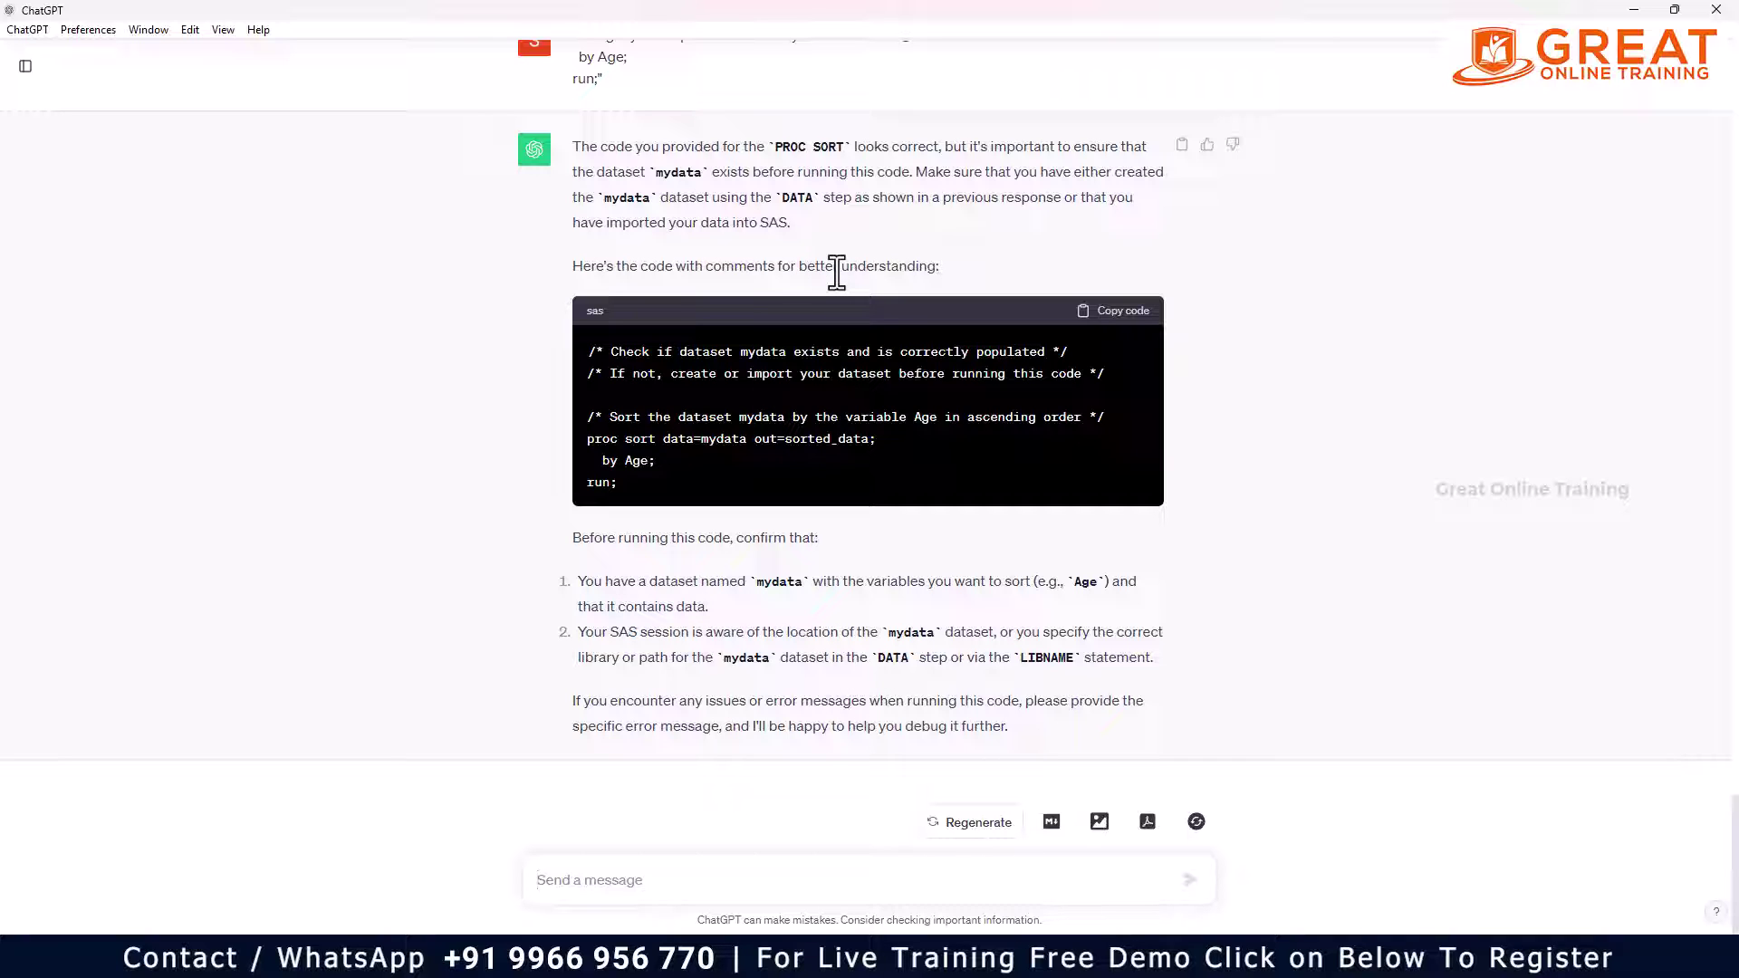
scroll(836, 271, "up", 2)
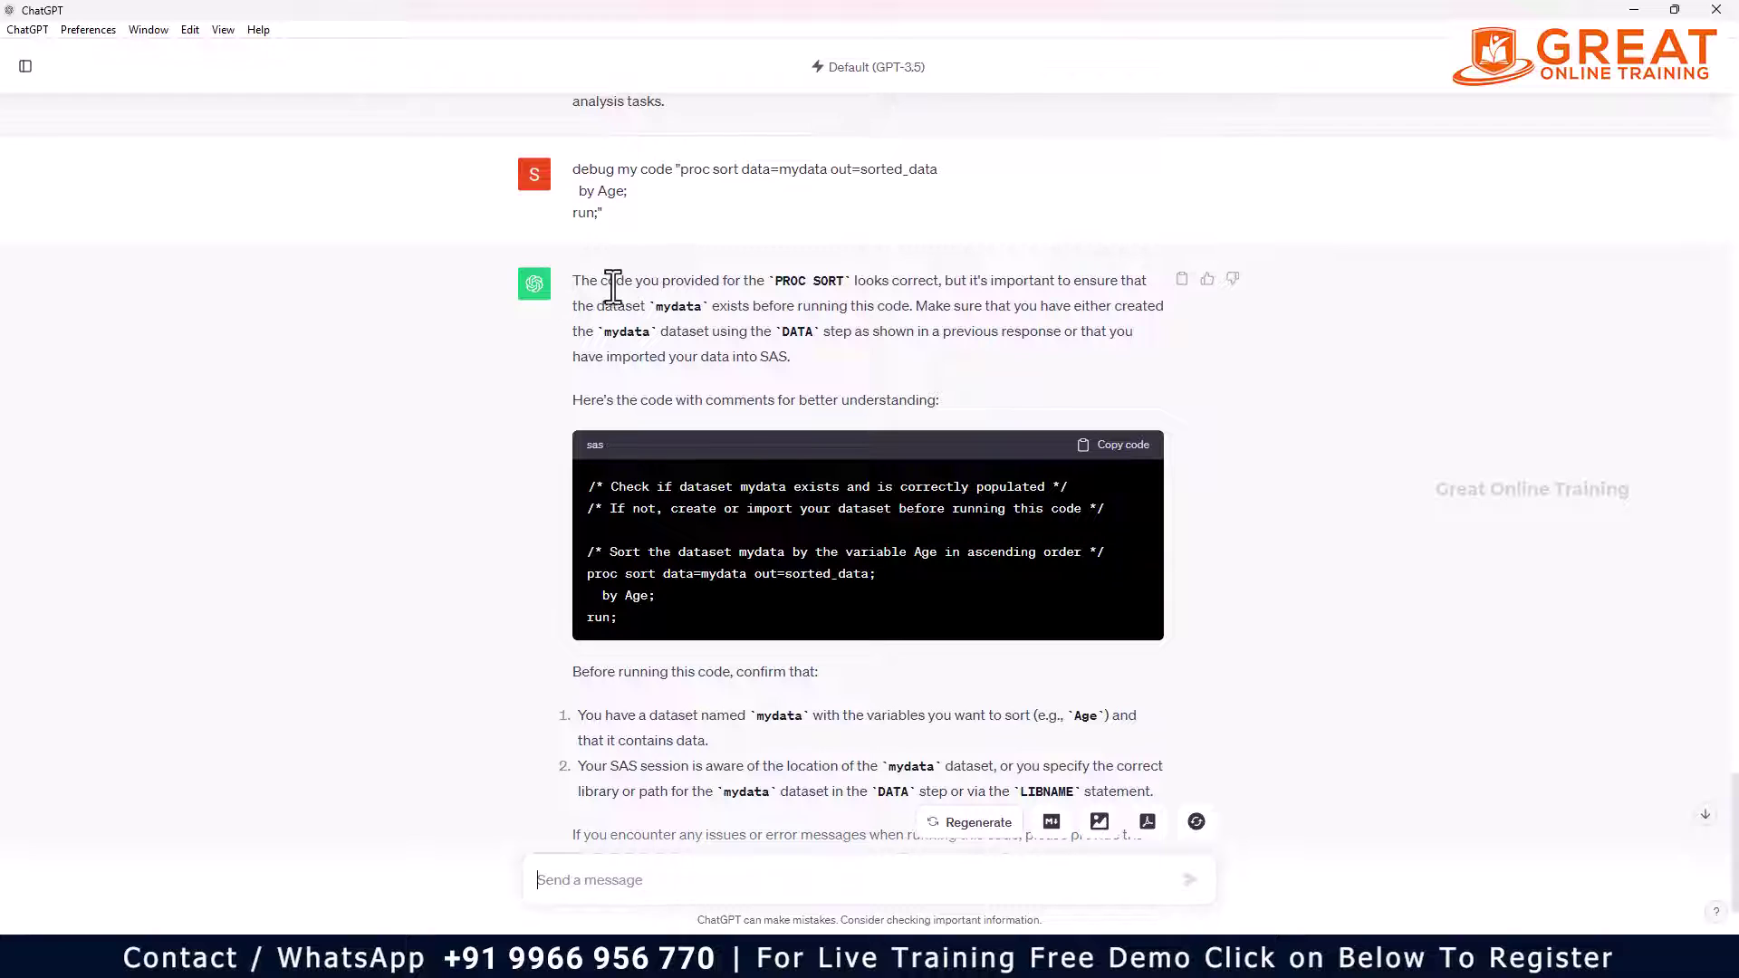
left_click_drag(600, 282, 847, 280)
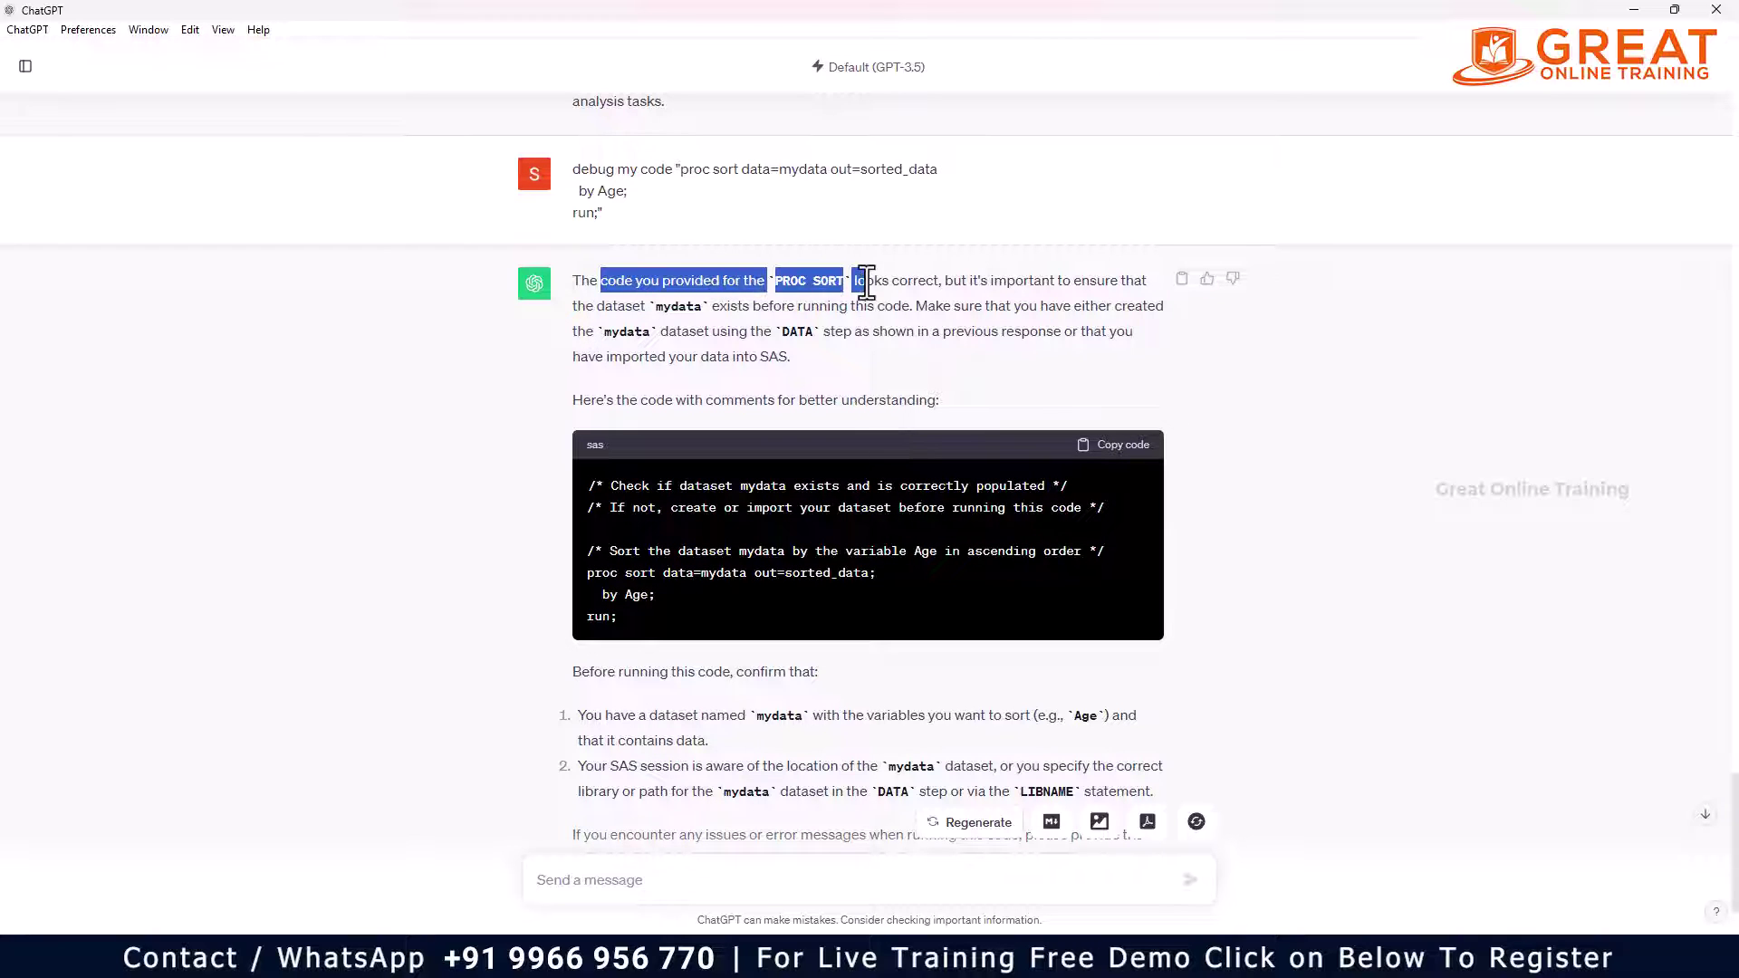
left_click(923, 280)
left_click_drag(960, 282, 1089, 281)
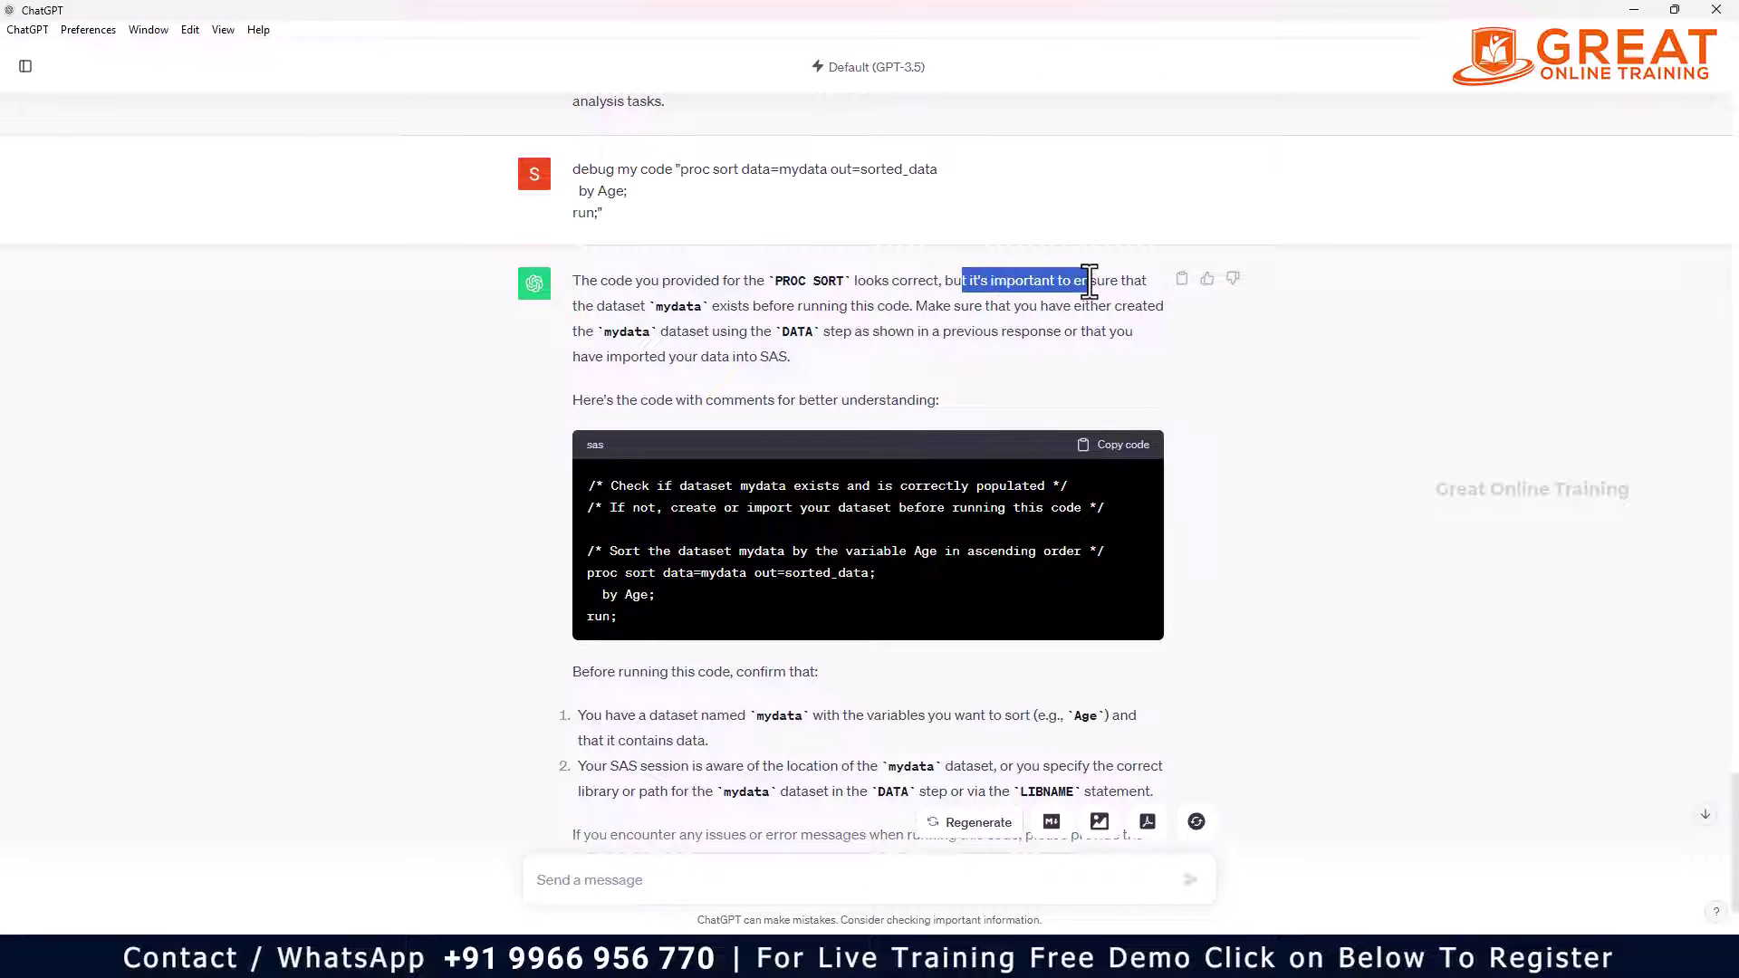
double_click(686, 306)
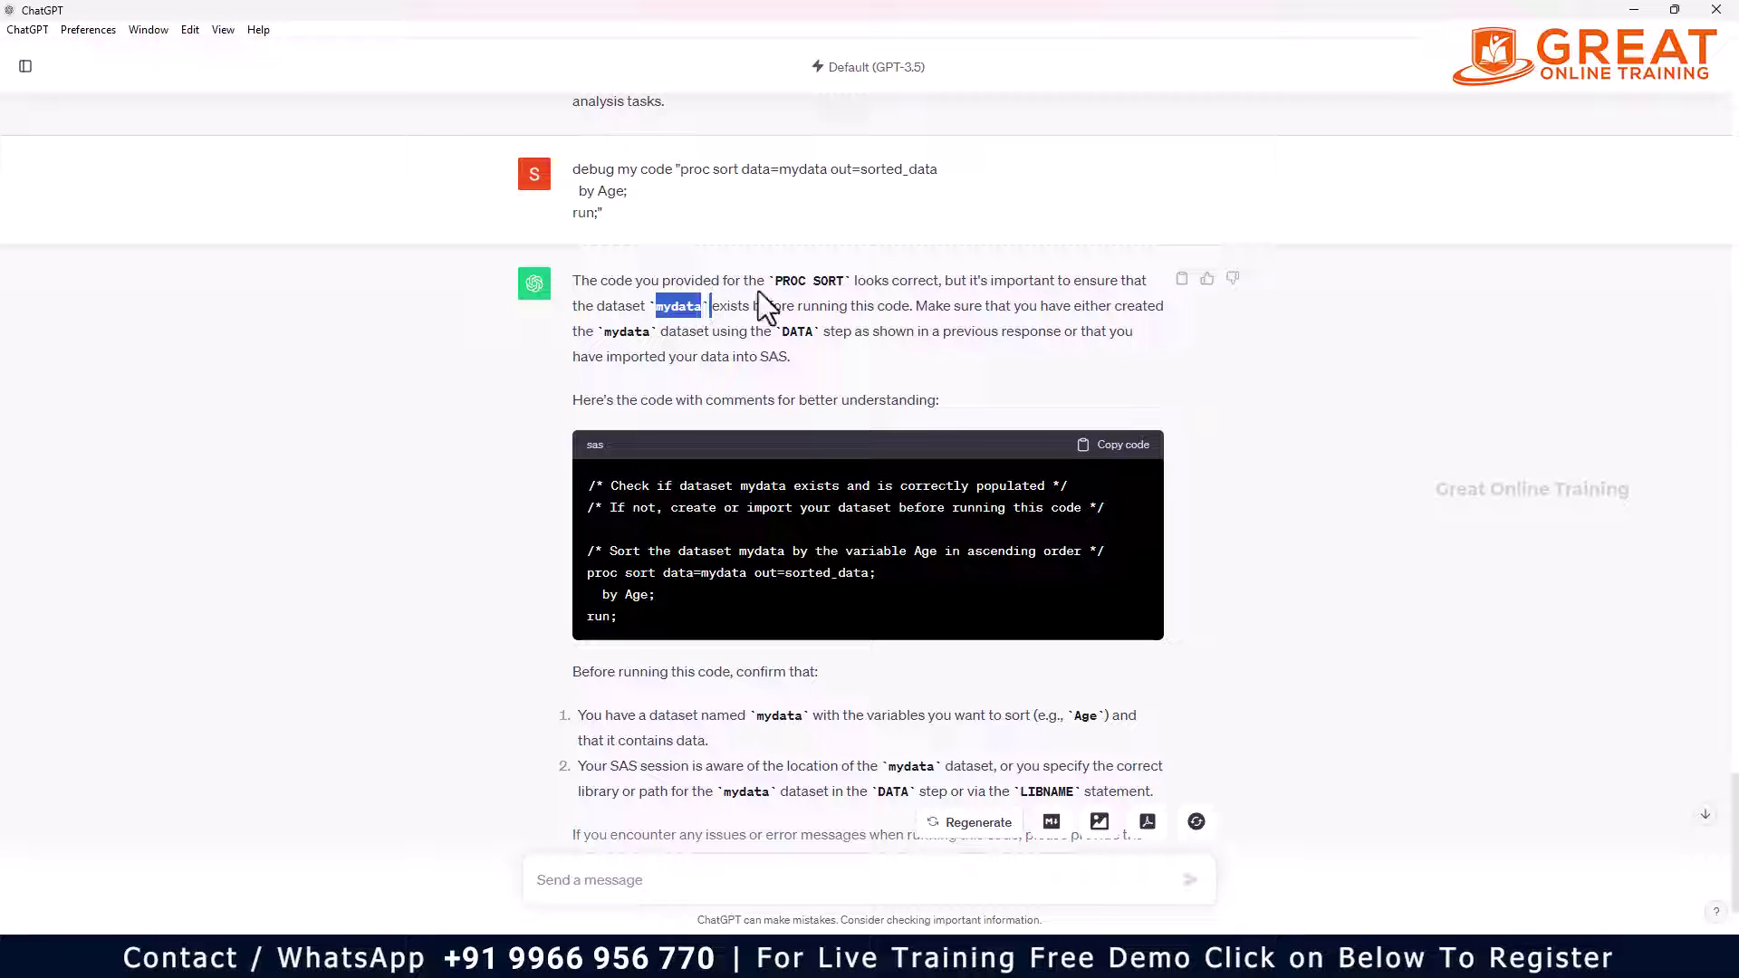
left_click_drag(954, 306, 1160, 308)
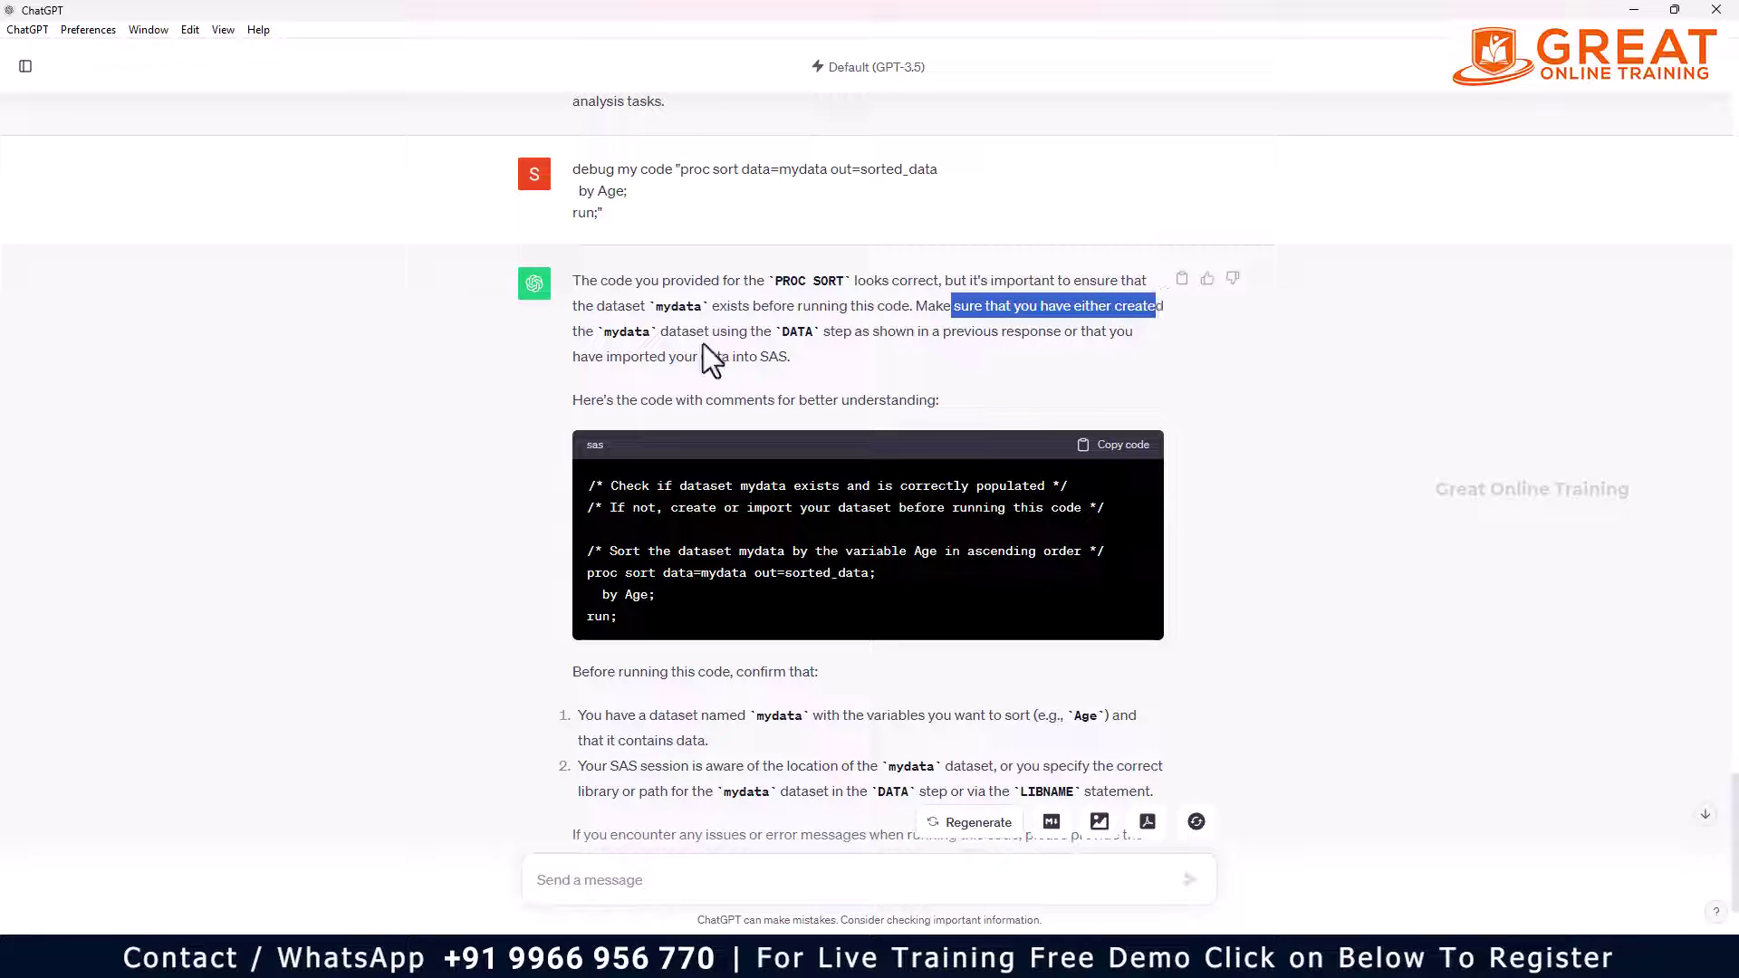
left_click(649, 333)
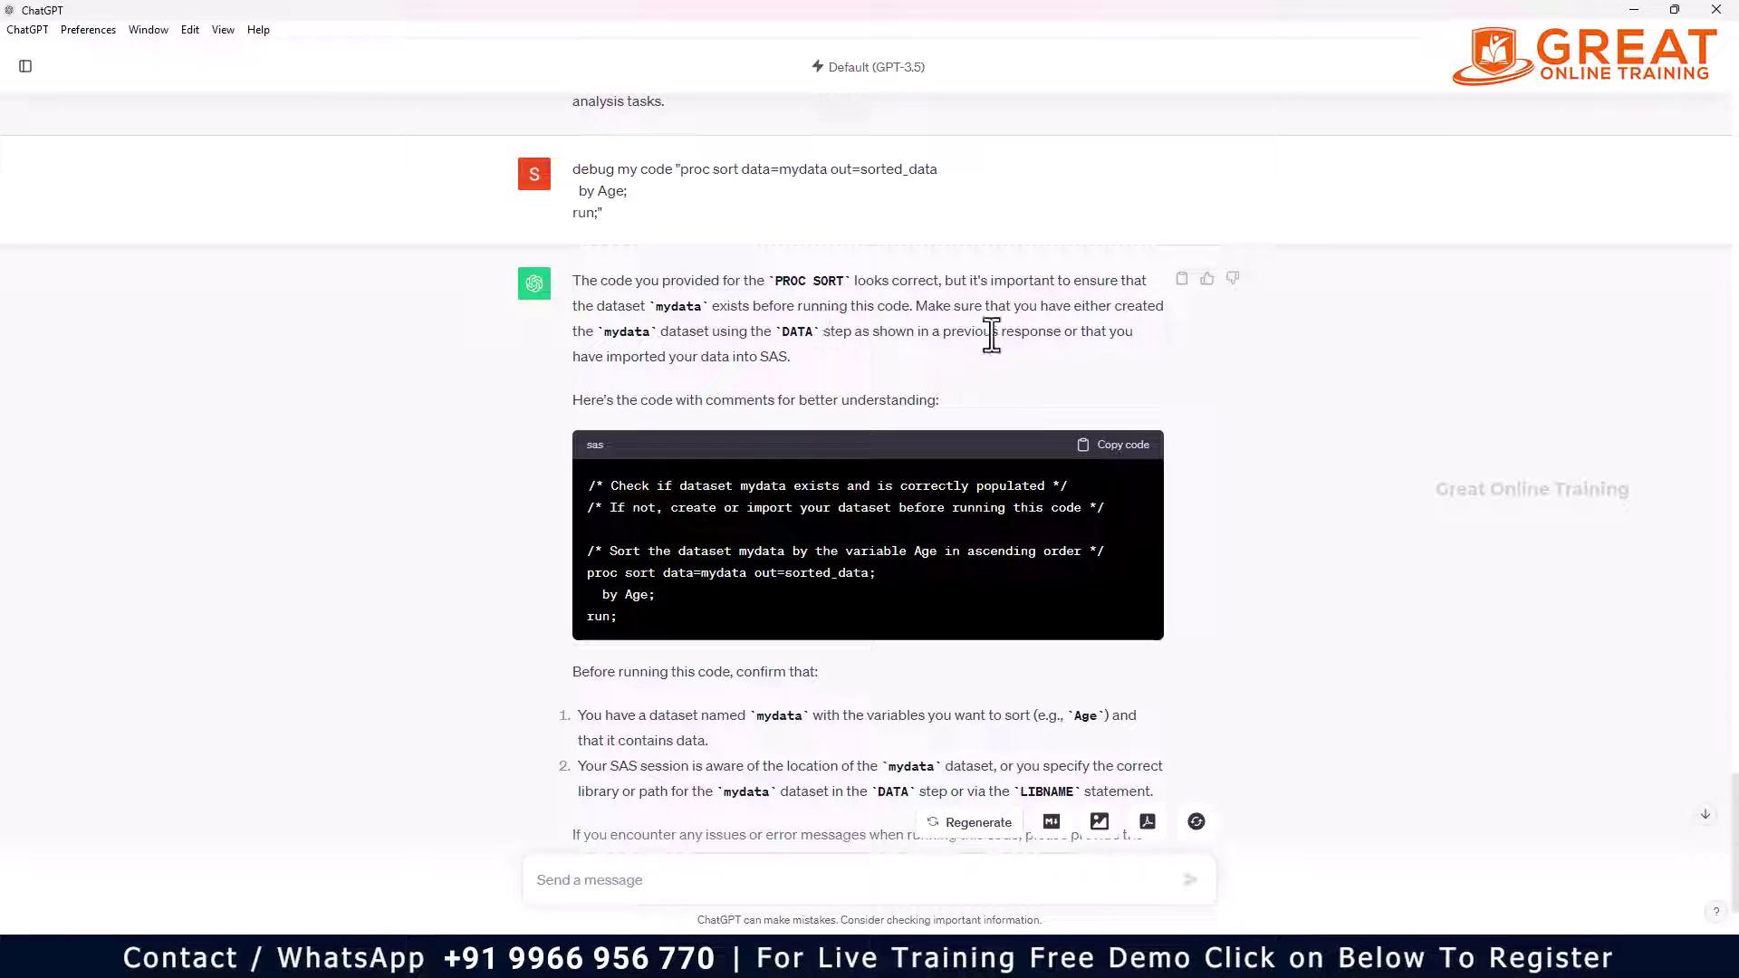
scroll(1017, 333, "down", 3)
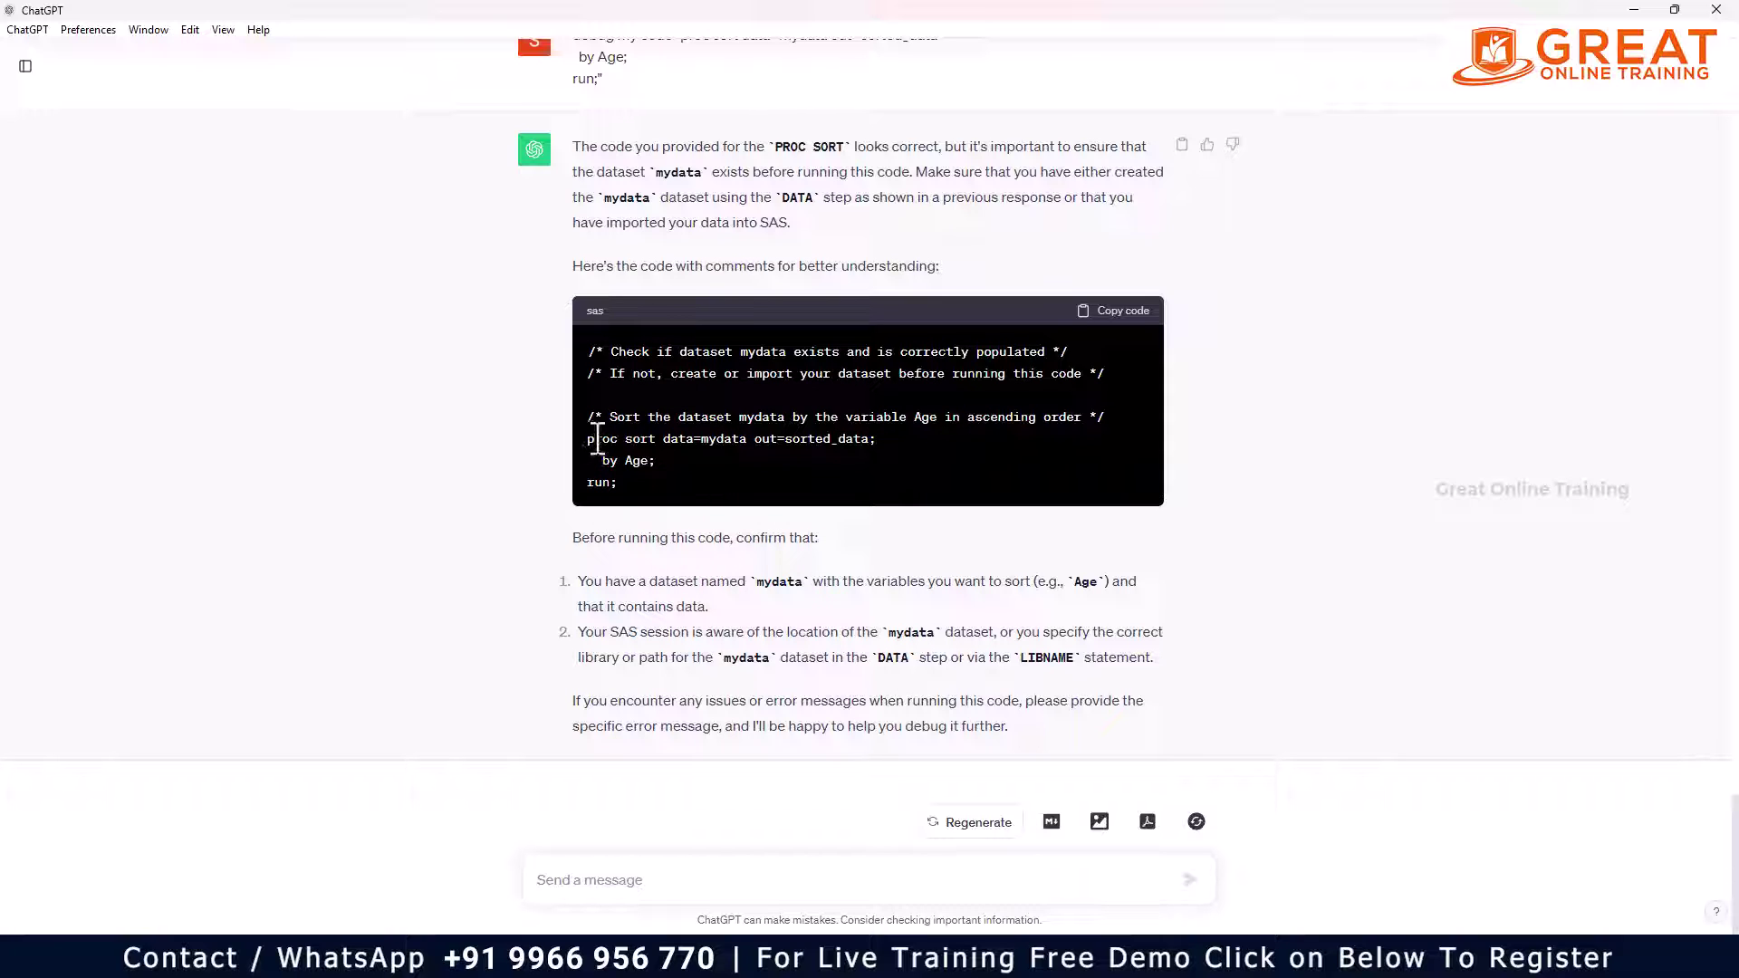
left_click_drag(678, 416, 1041, 413)
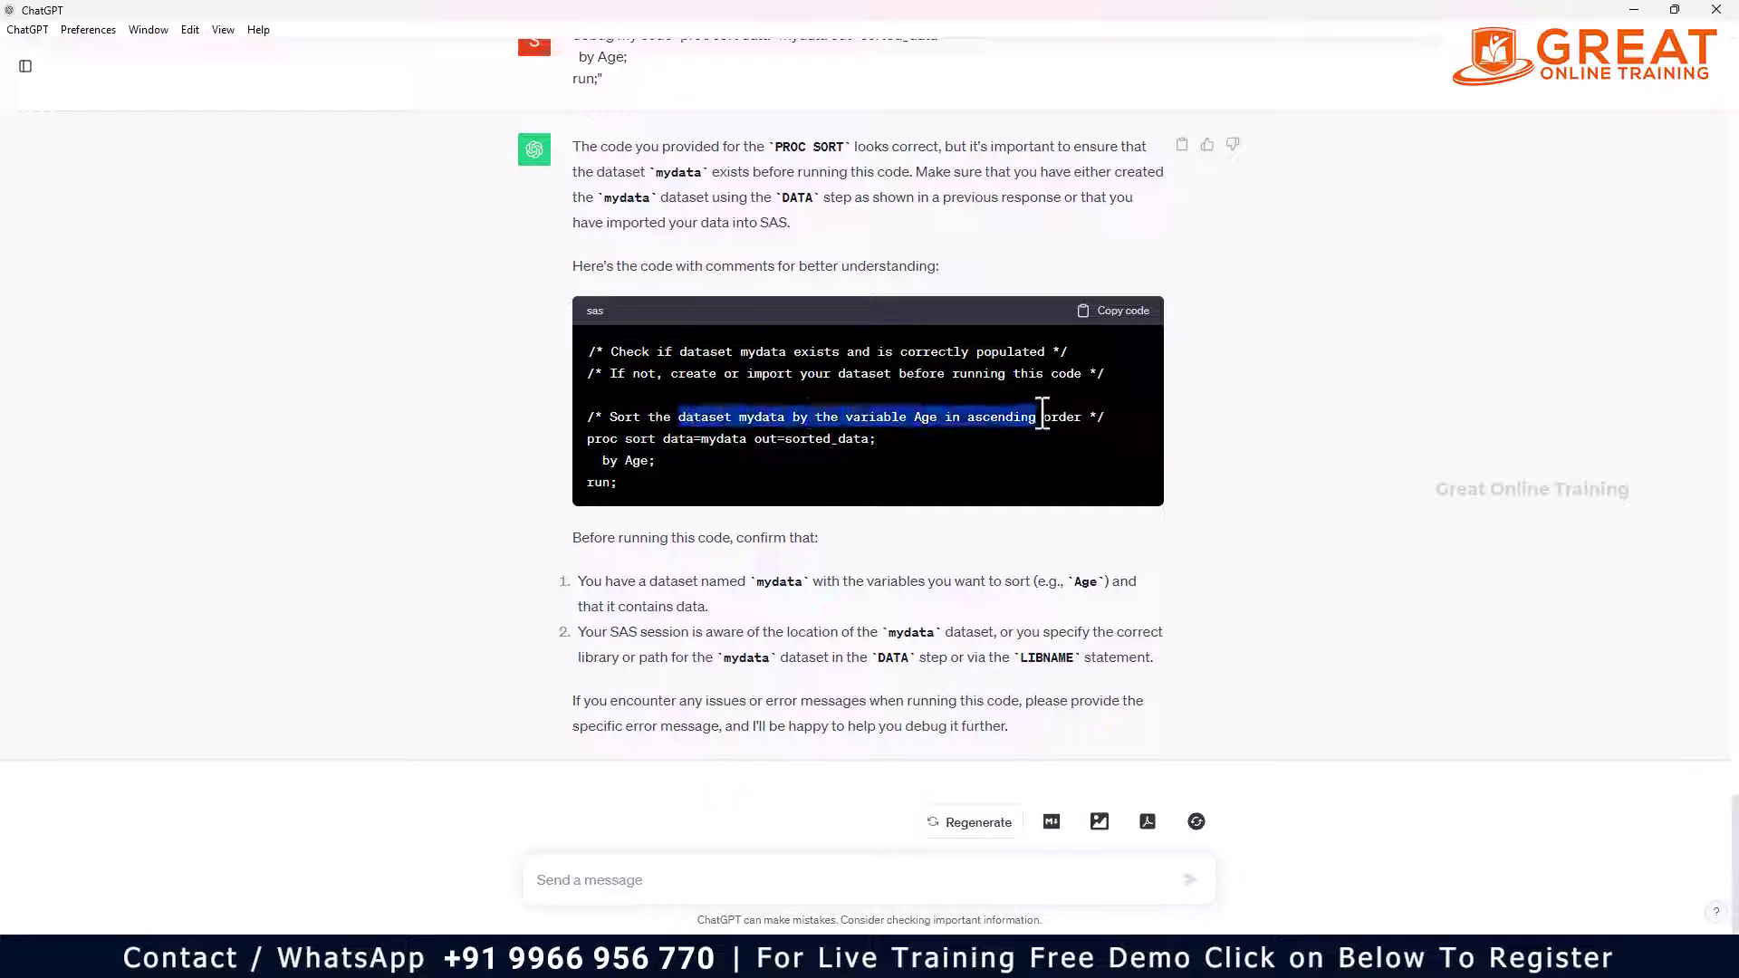
left_click_drag(866, 438, 877, 438)
scroll(870, 363, "up", 5)
scroll(974, 480, "up", 2)
scroll(937, 442, "down", 5)
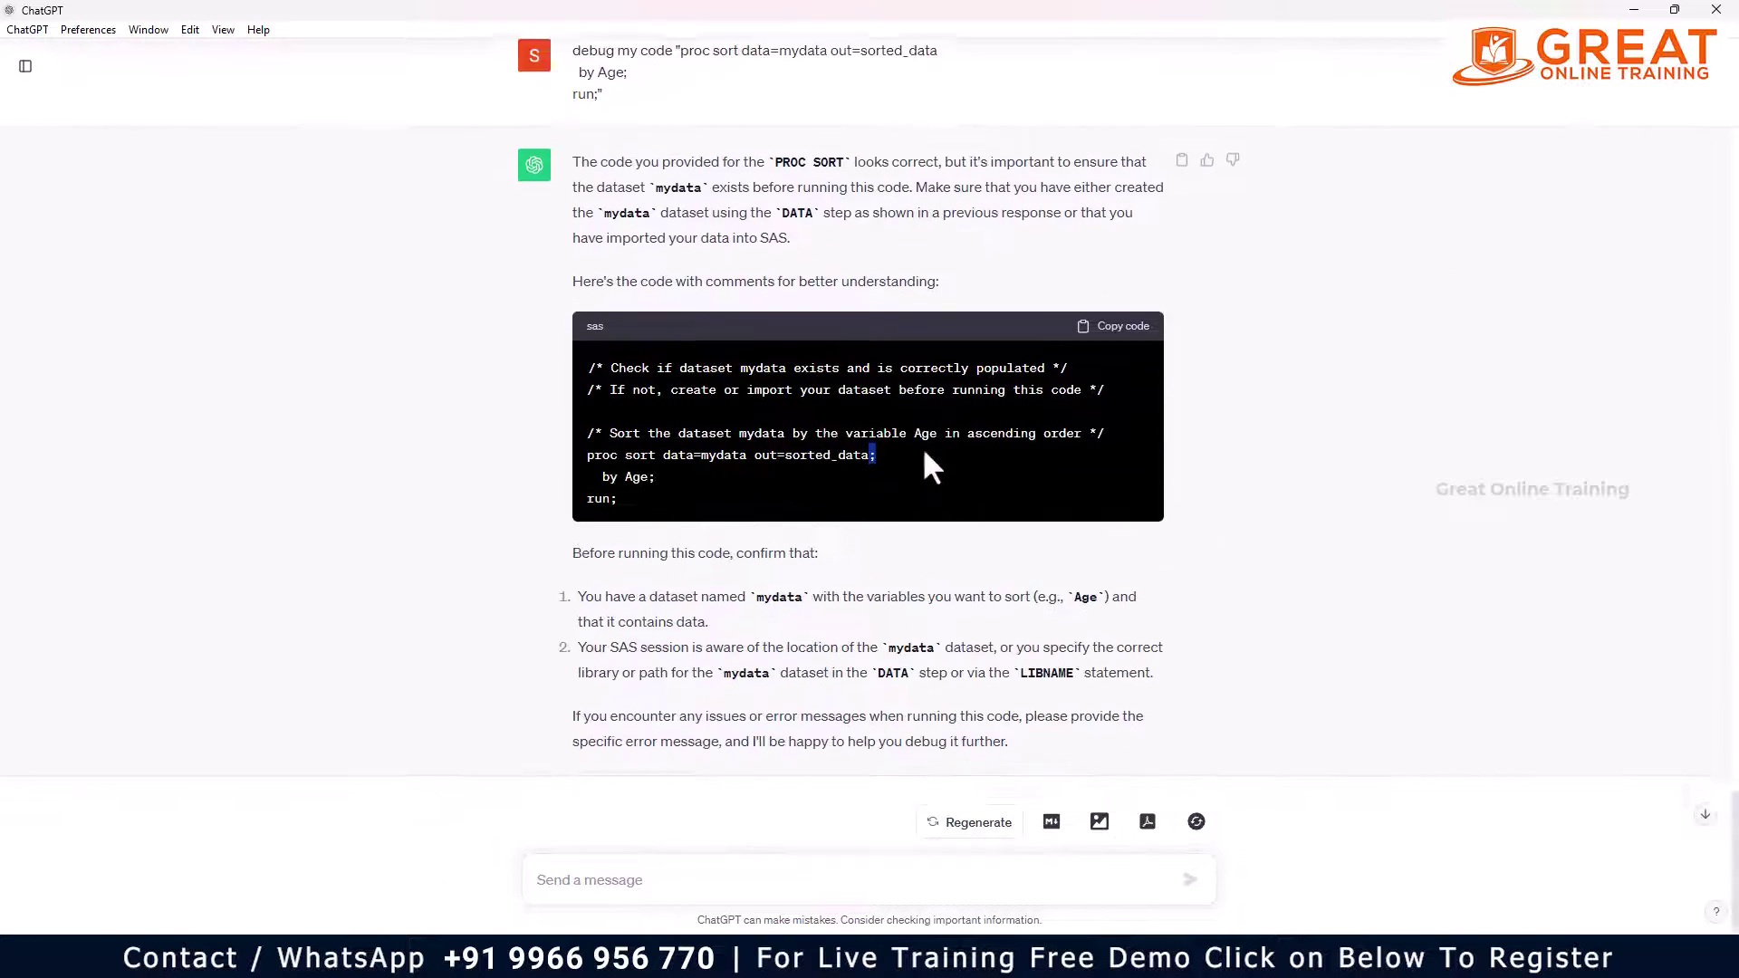
Copy ChatGPT's corrected PROC SORT code and paste it below the existing program in the SAS editor
left_click(1128, 318)
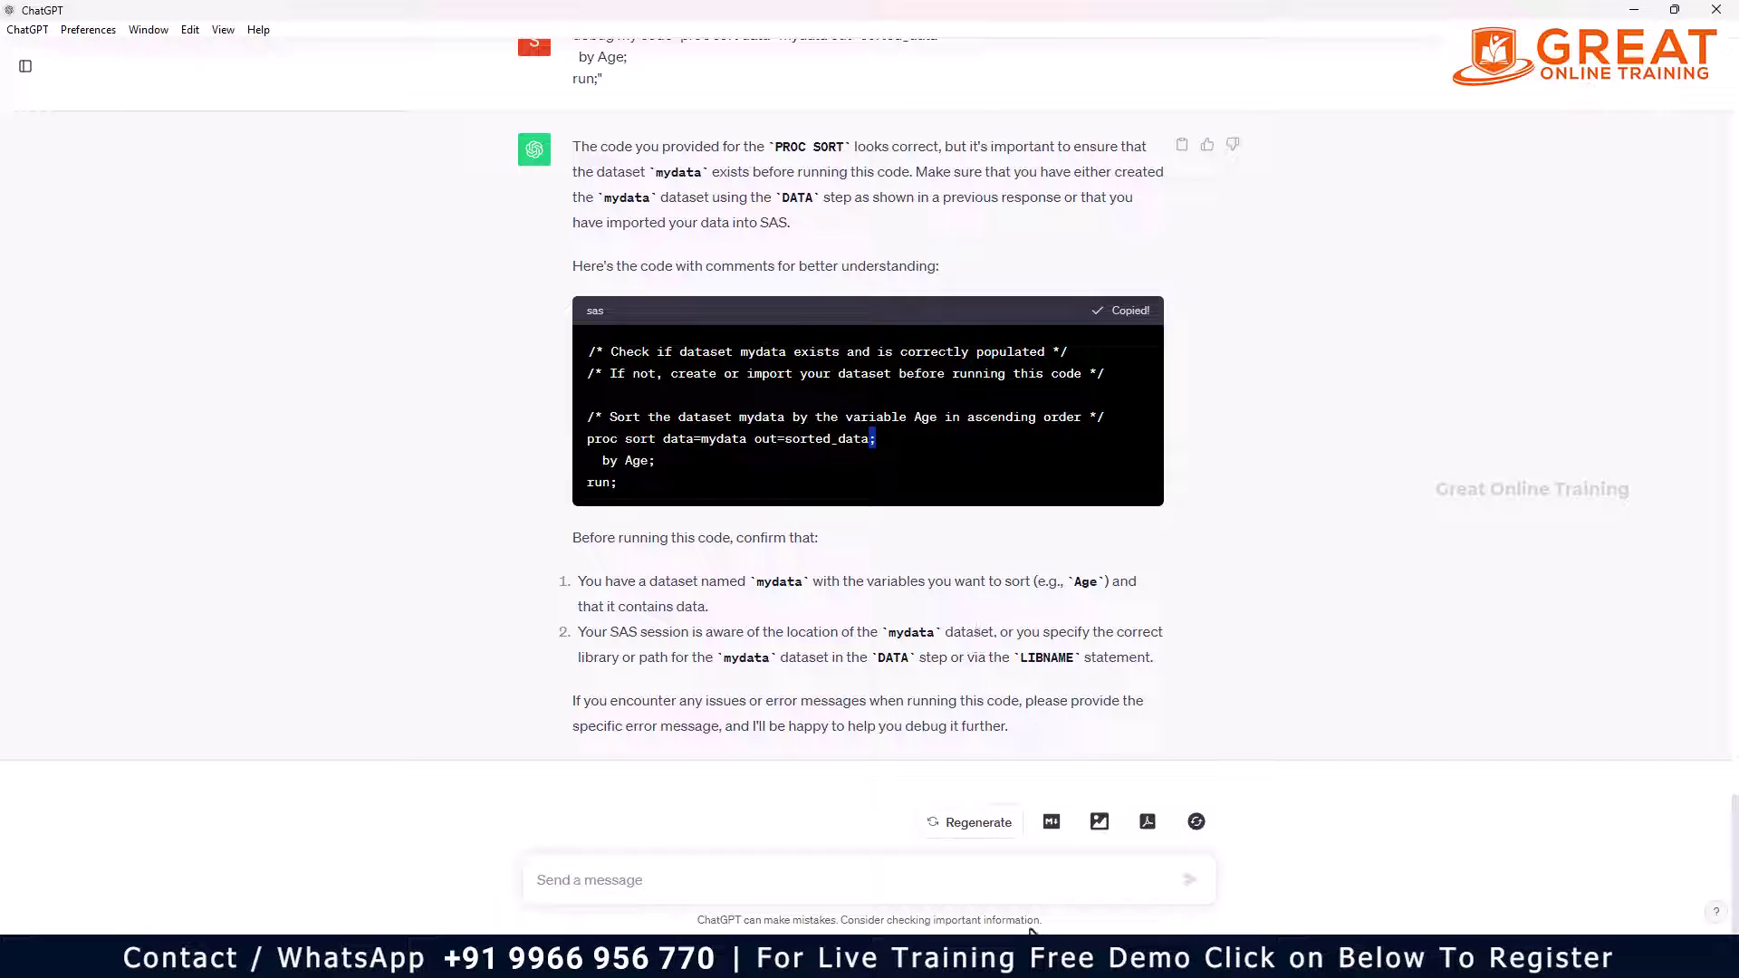
key("super+d")
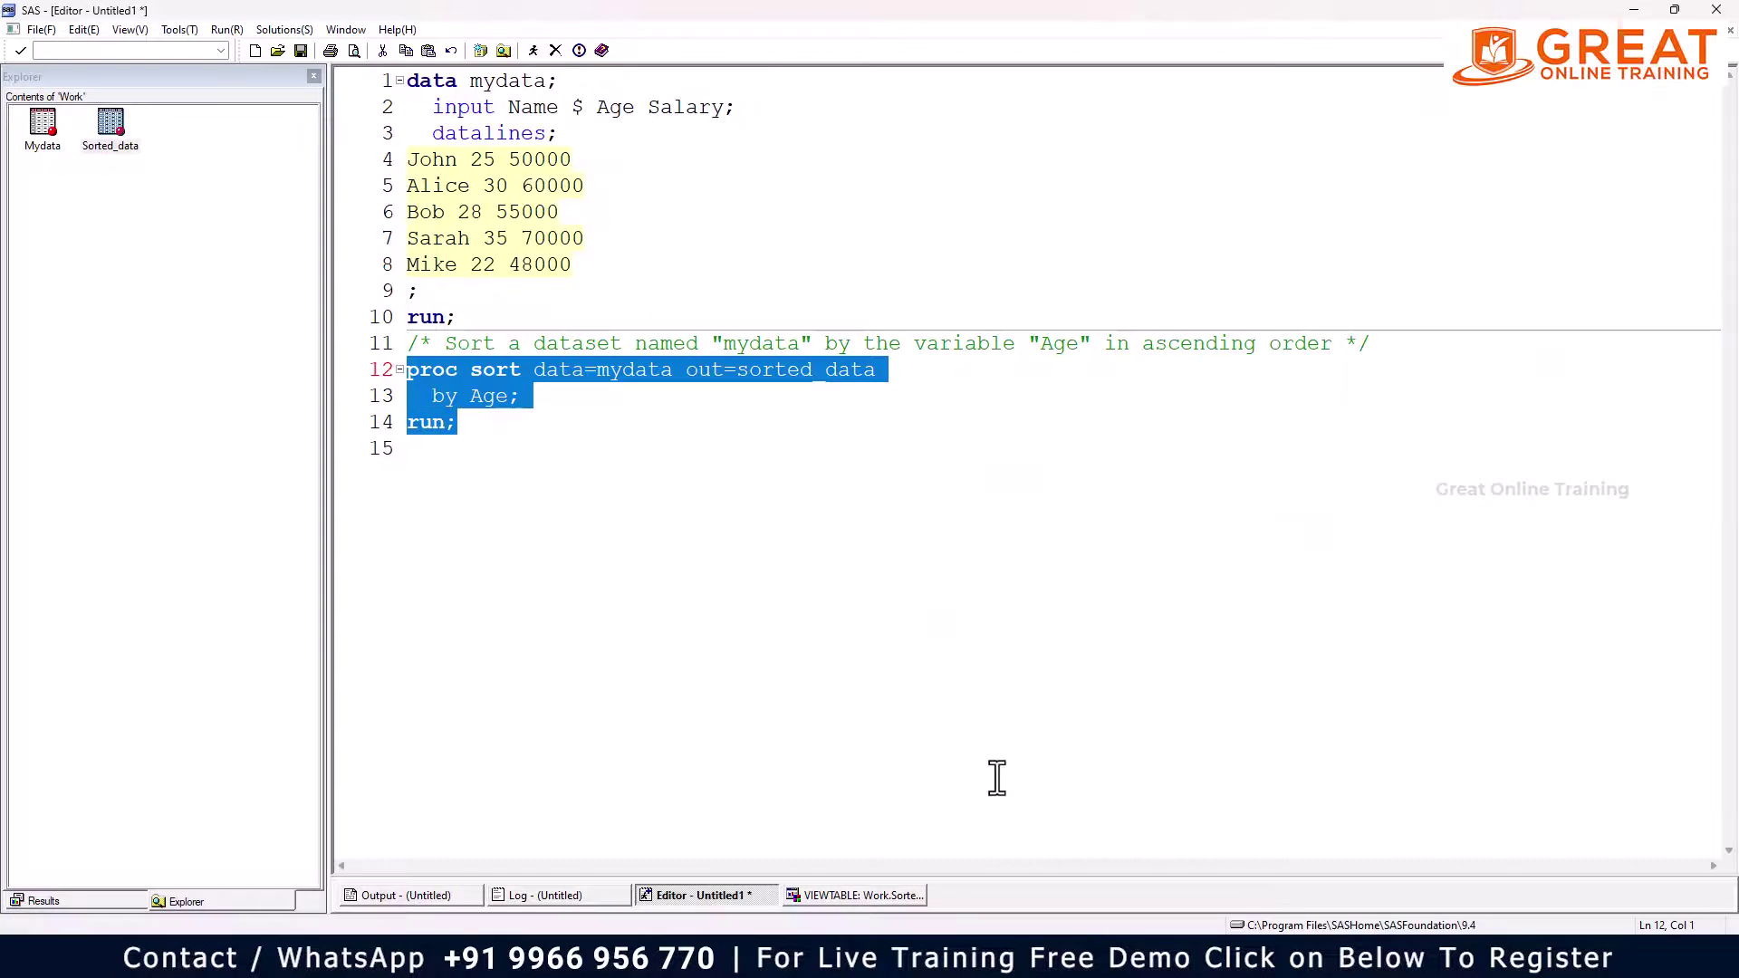
left_click(629, 546)
key("Return")
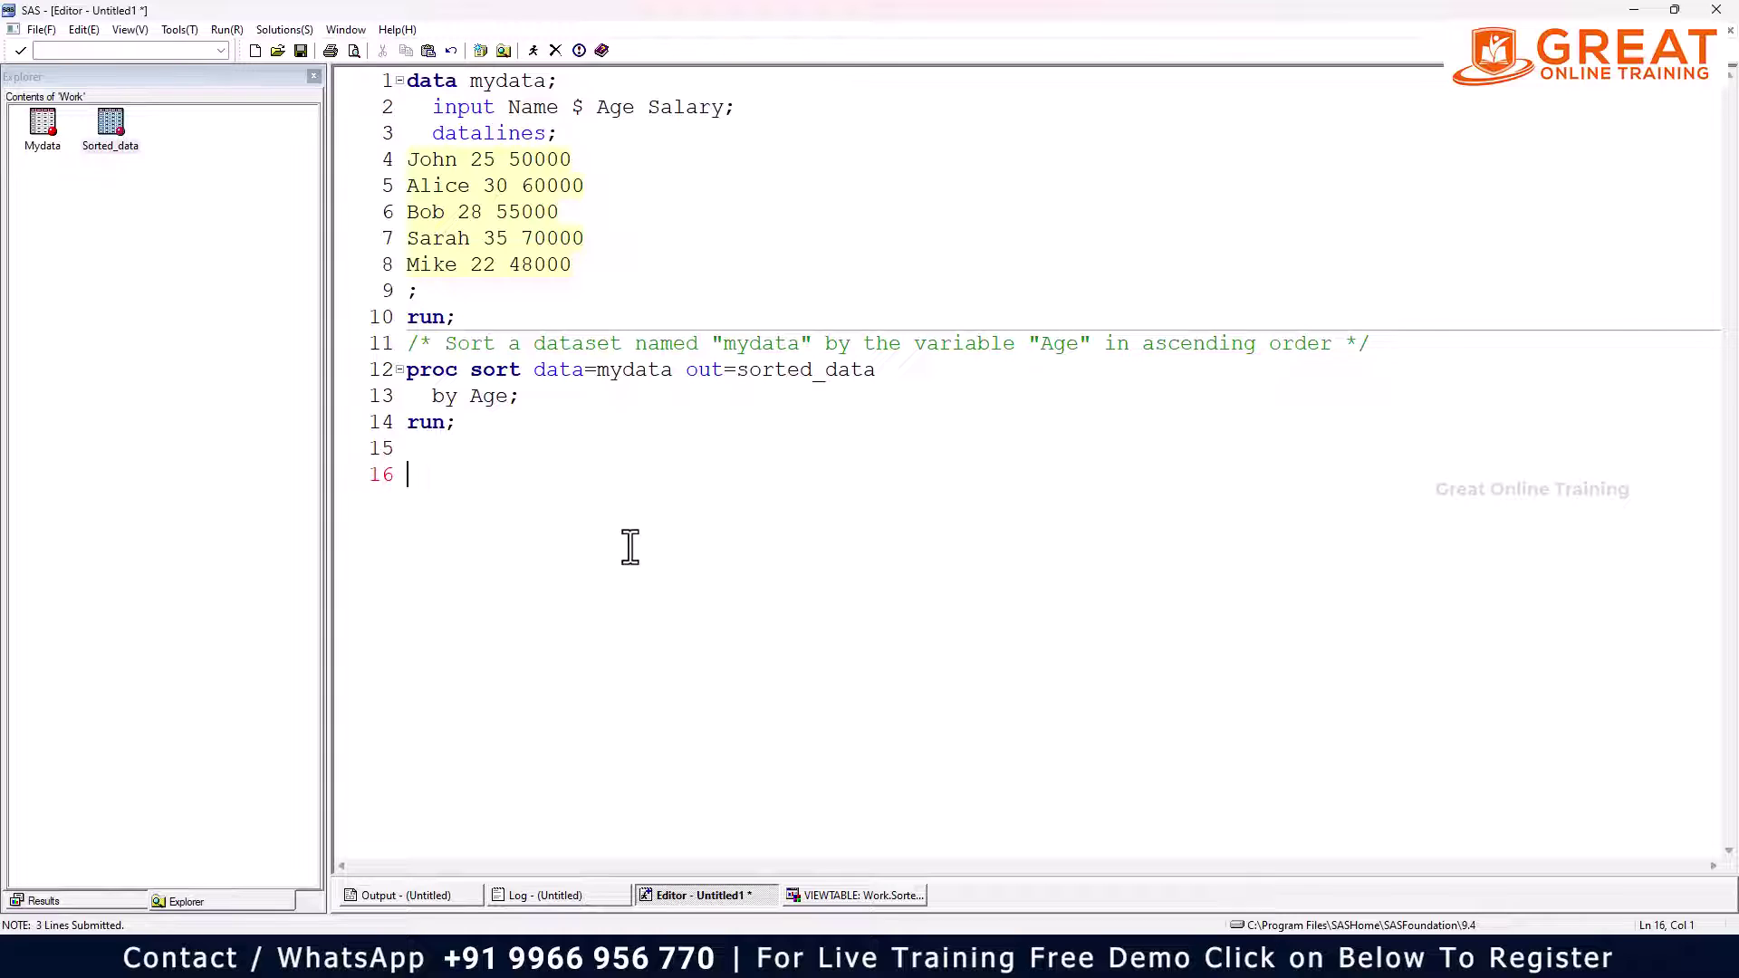
key("ctrl+v")
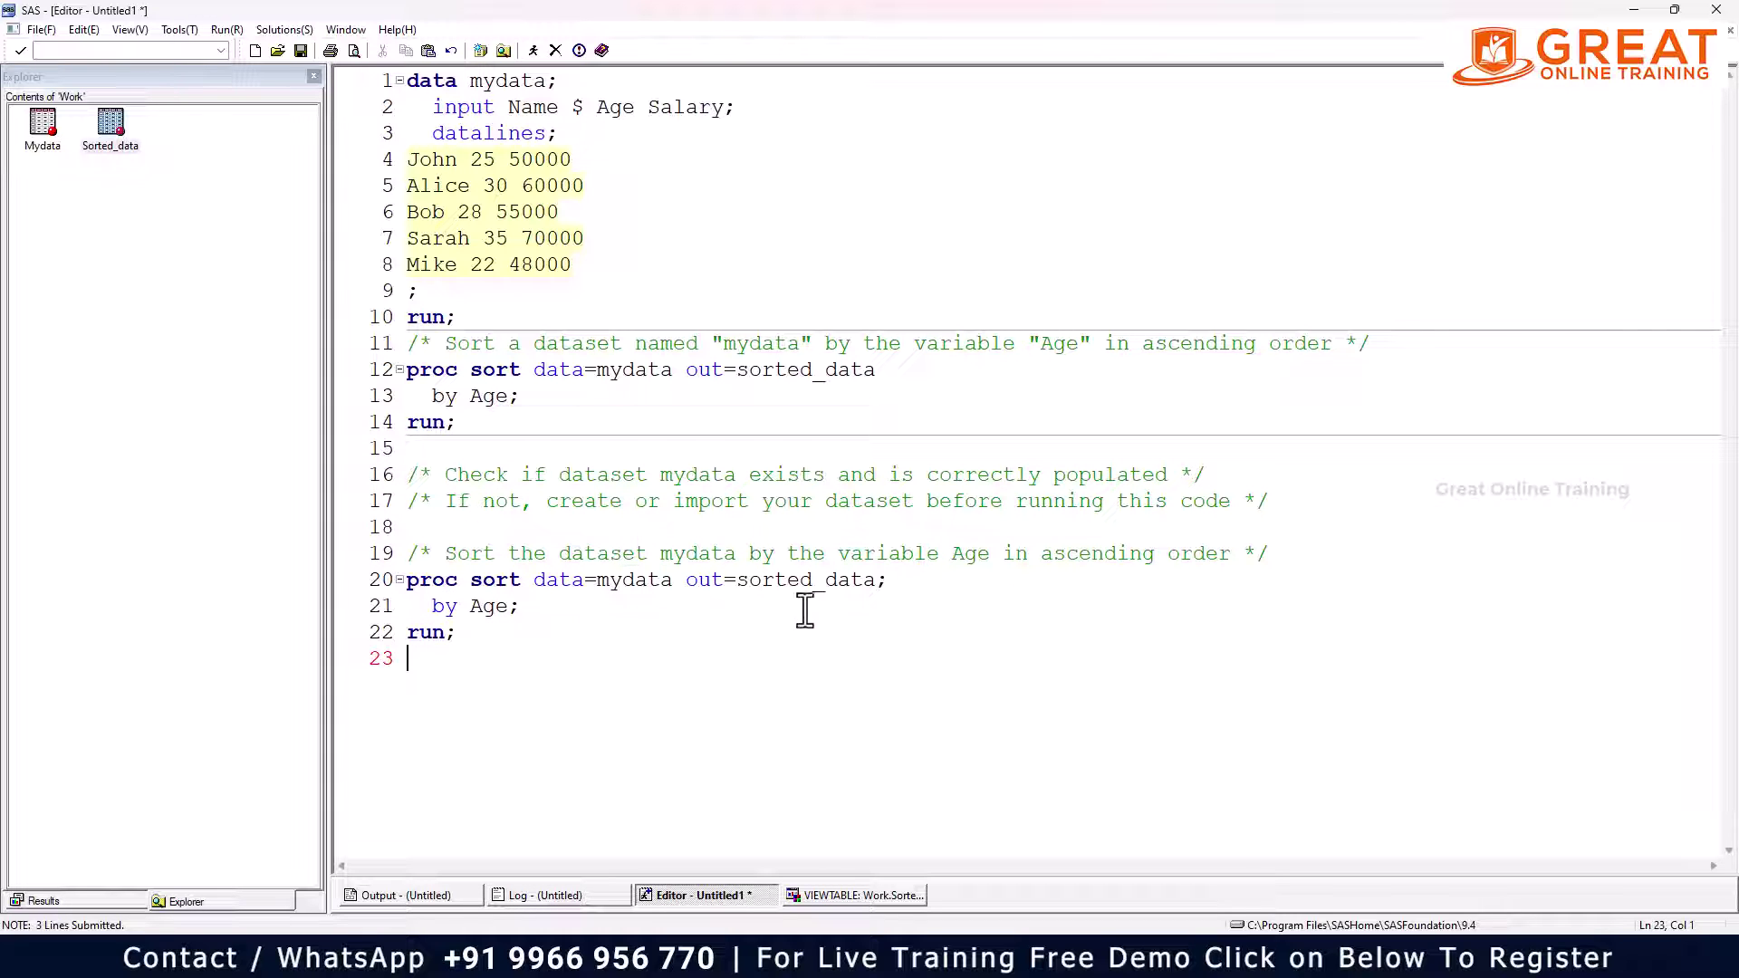
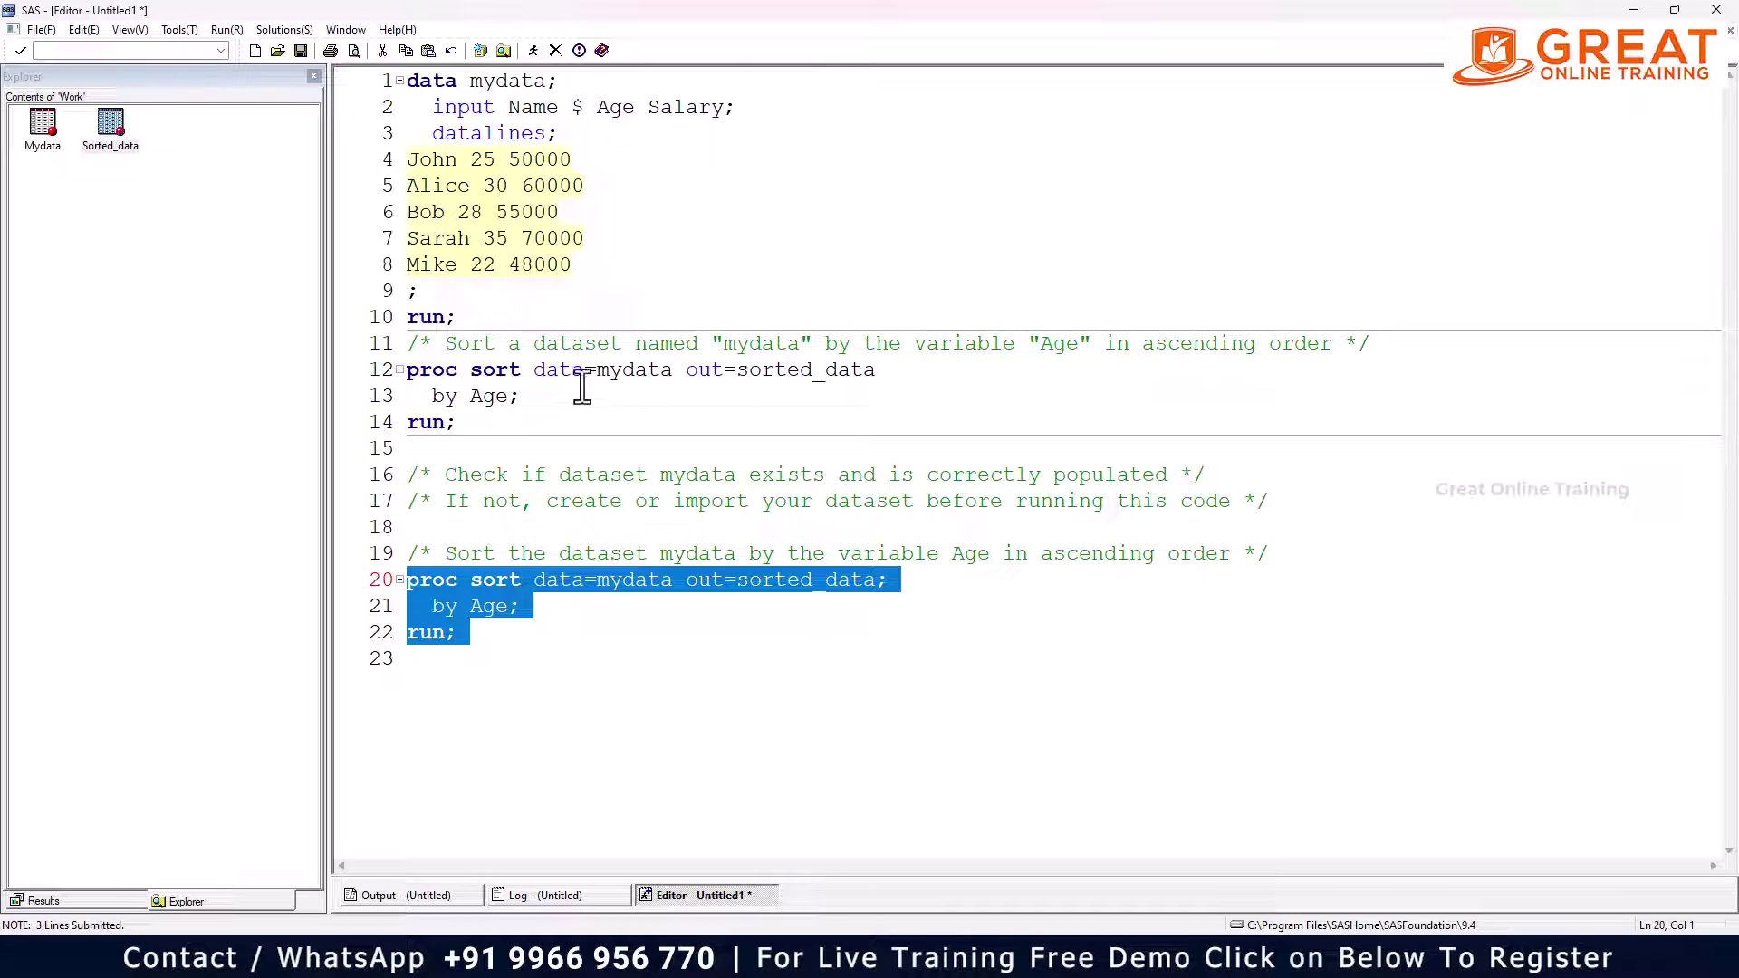
Delete all the PROC SORT code below the DATA step and remove the $ after Name in the input statement
left_click_drag(489, 317, 706, 695)
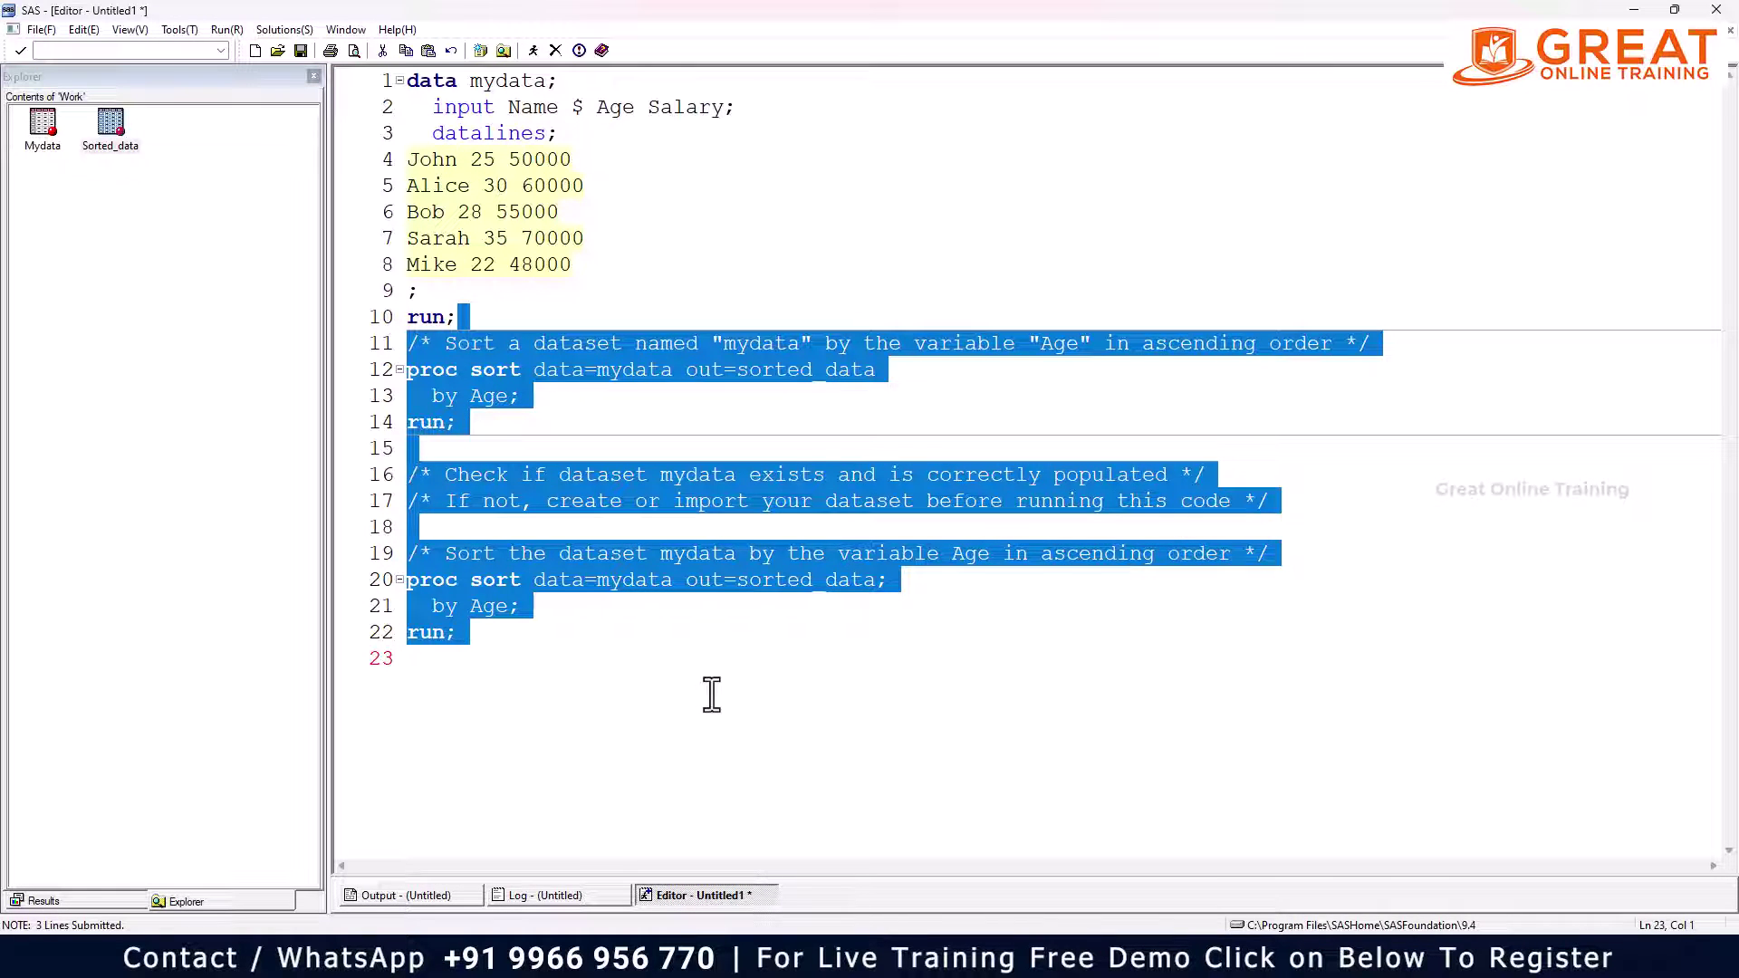
key("Delete")
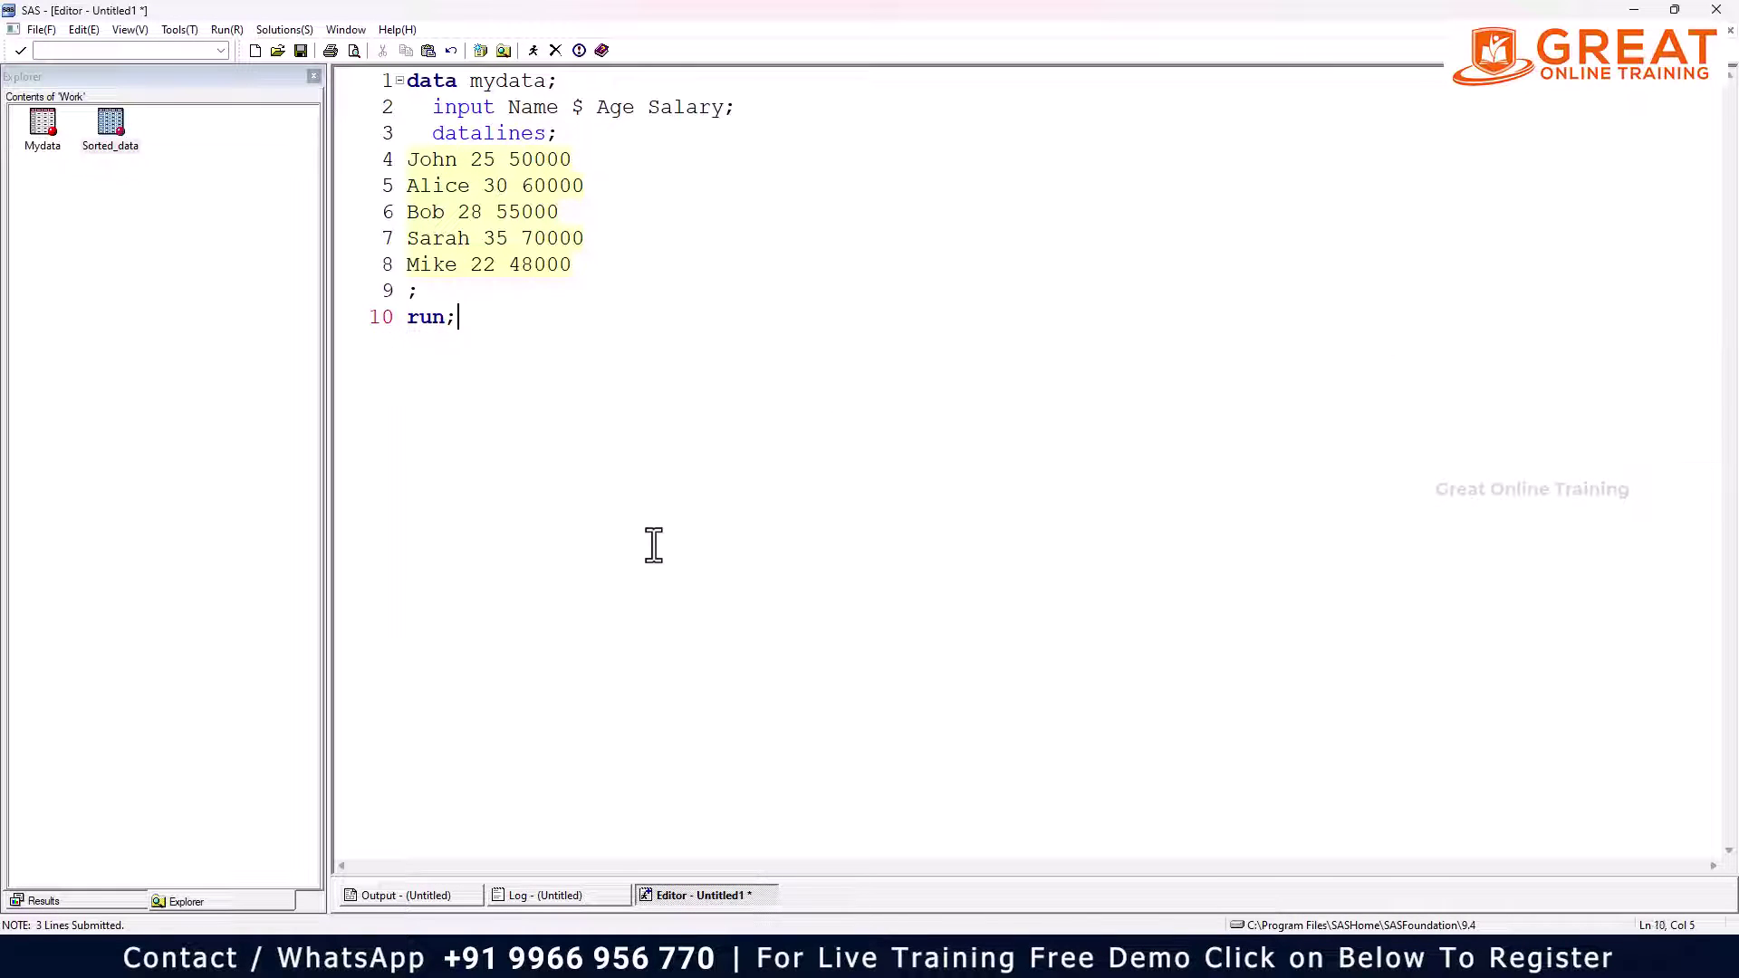
double_click(532, 133)
left_click(512, 133)
left_click(722, 109)
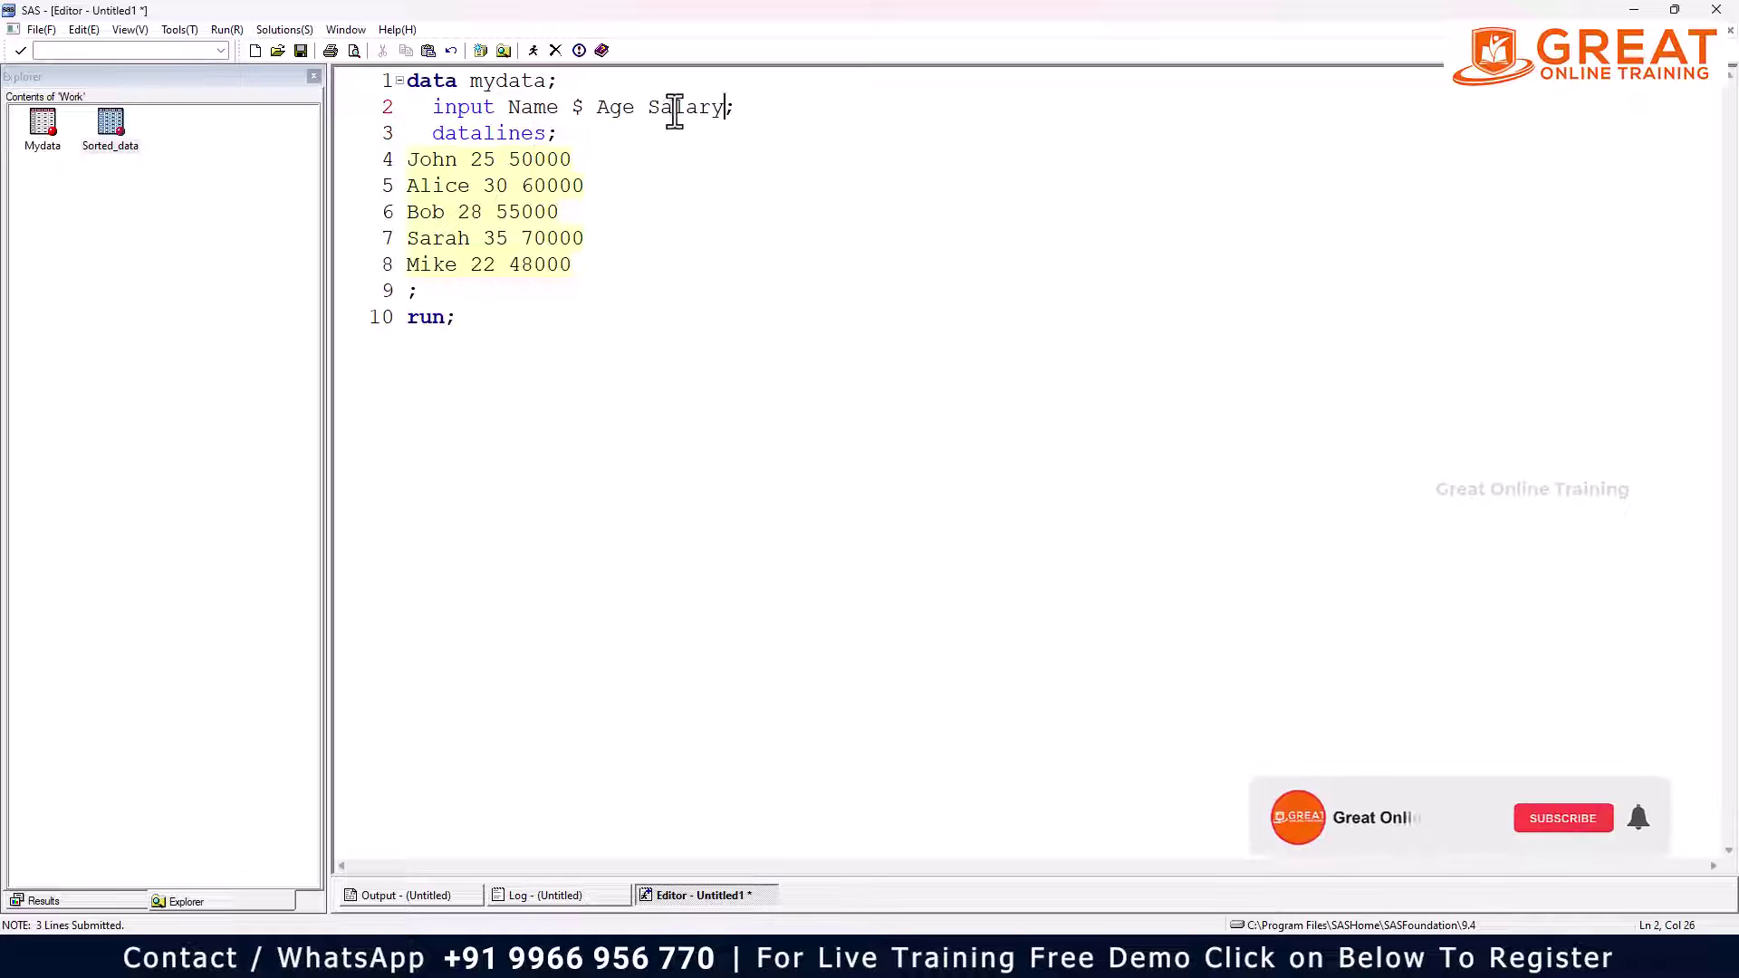
double_click(578, 109)
key("Delete")
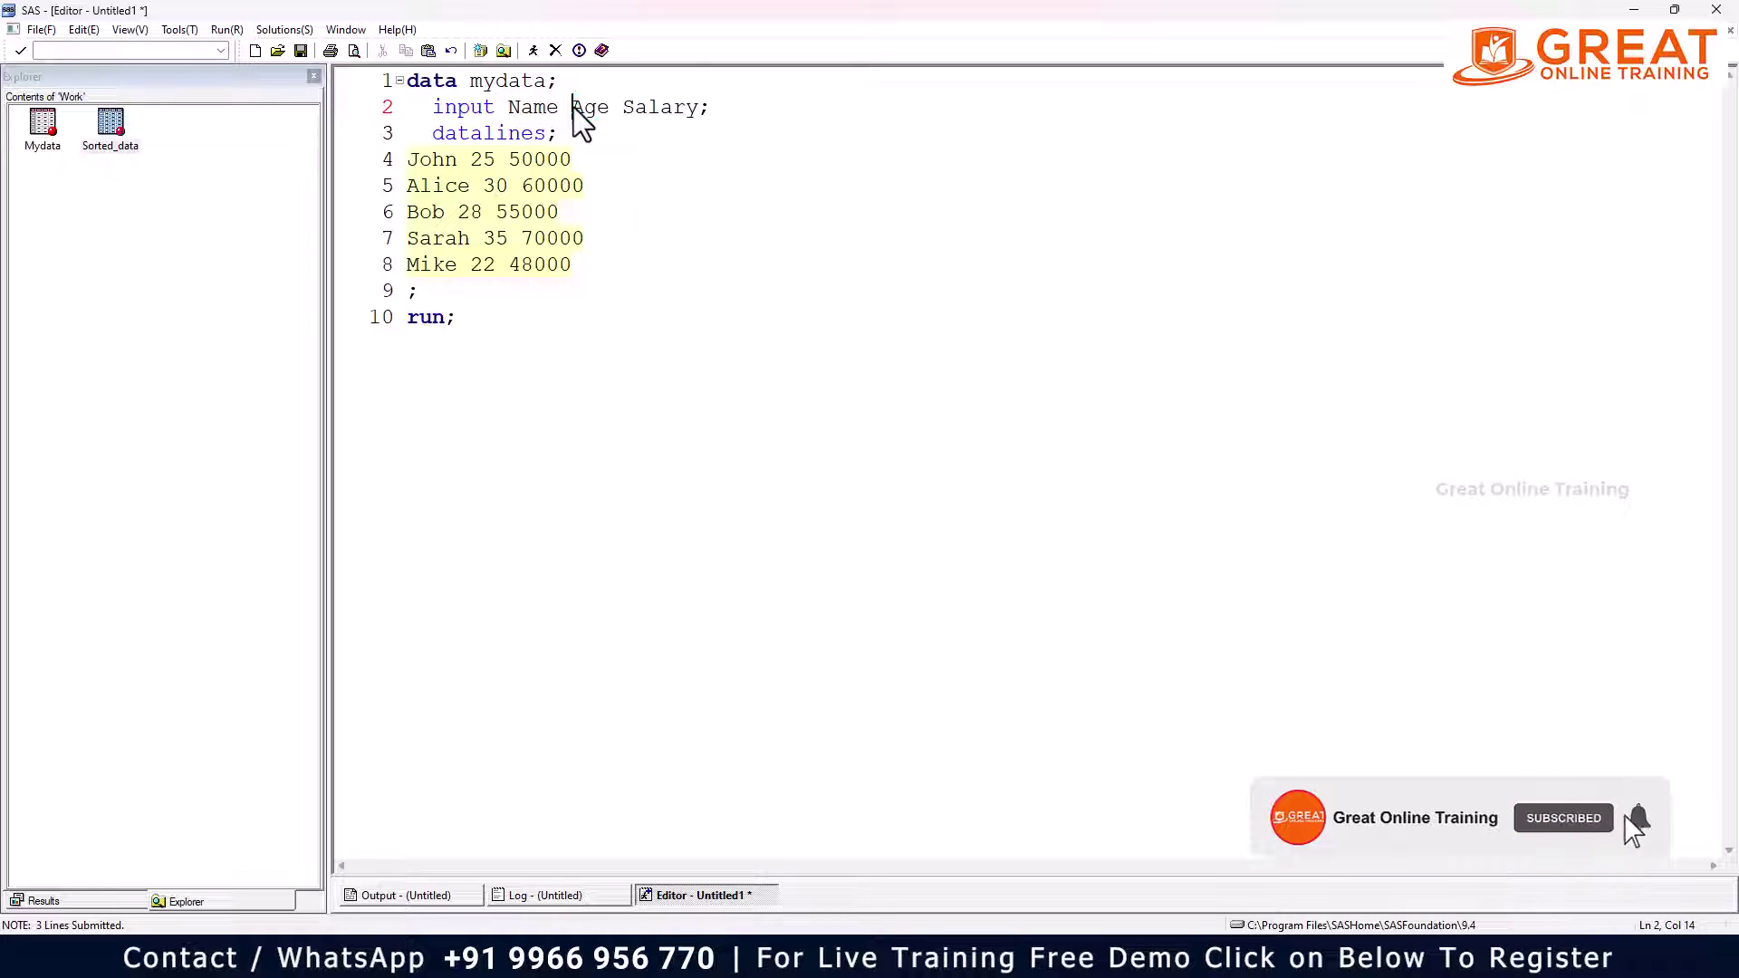
Copy the whole DATA step, switch to ChatGPT and send it with the request "debug my code"
left_click_drag(575, 322, 362, 50)
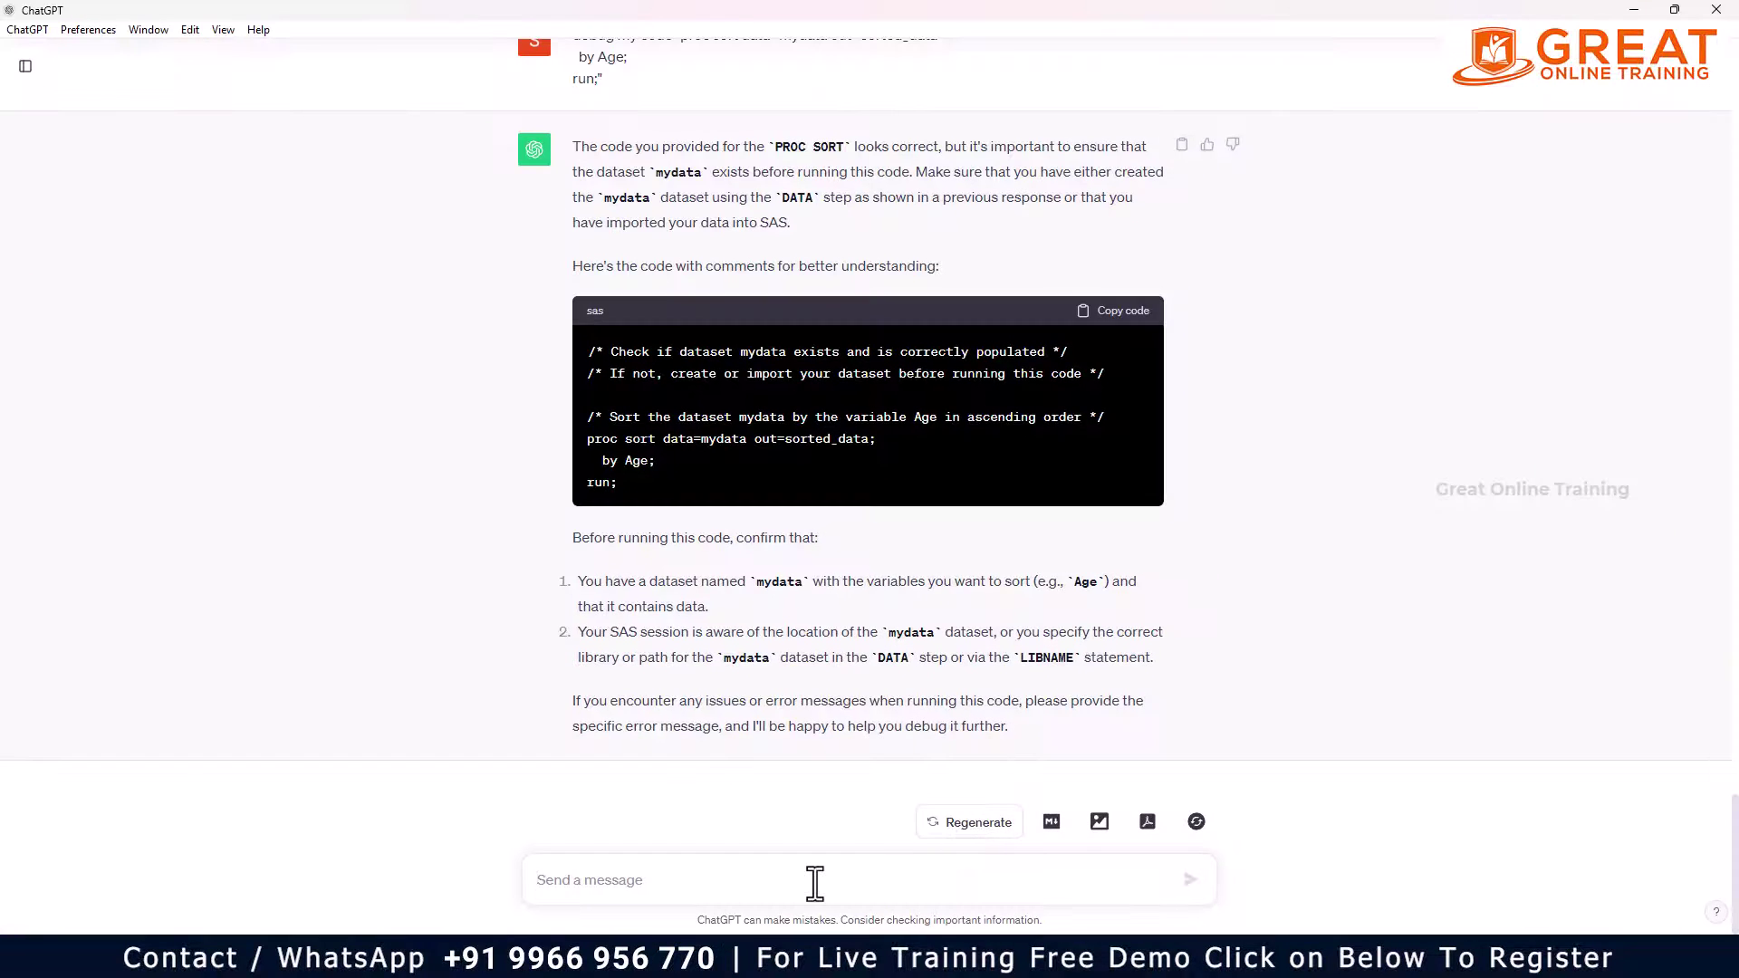
type("de")
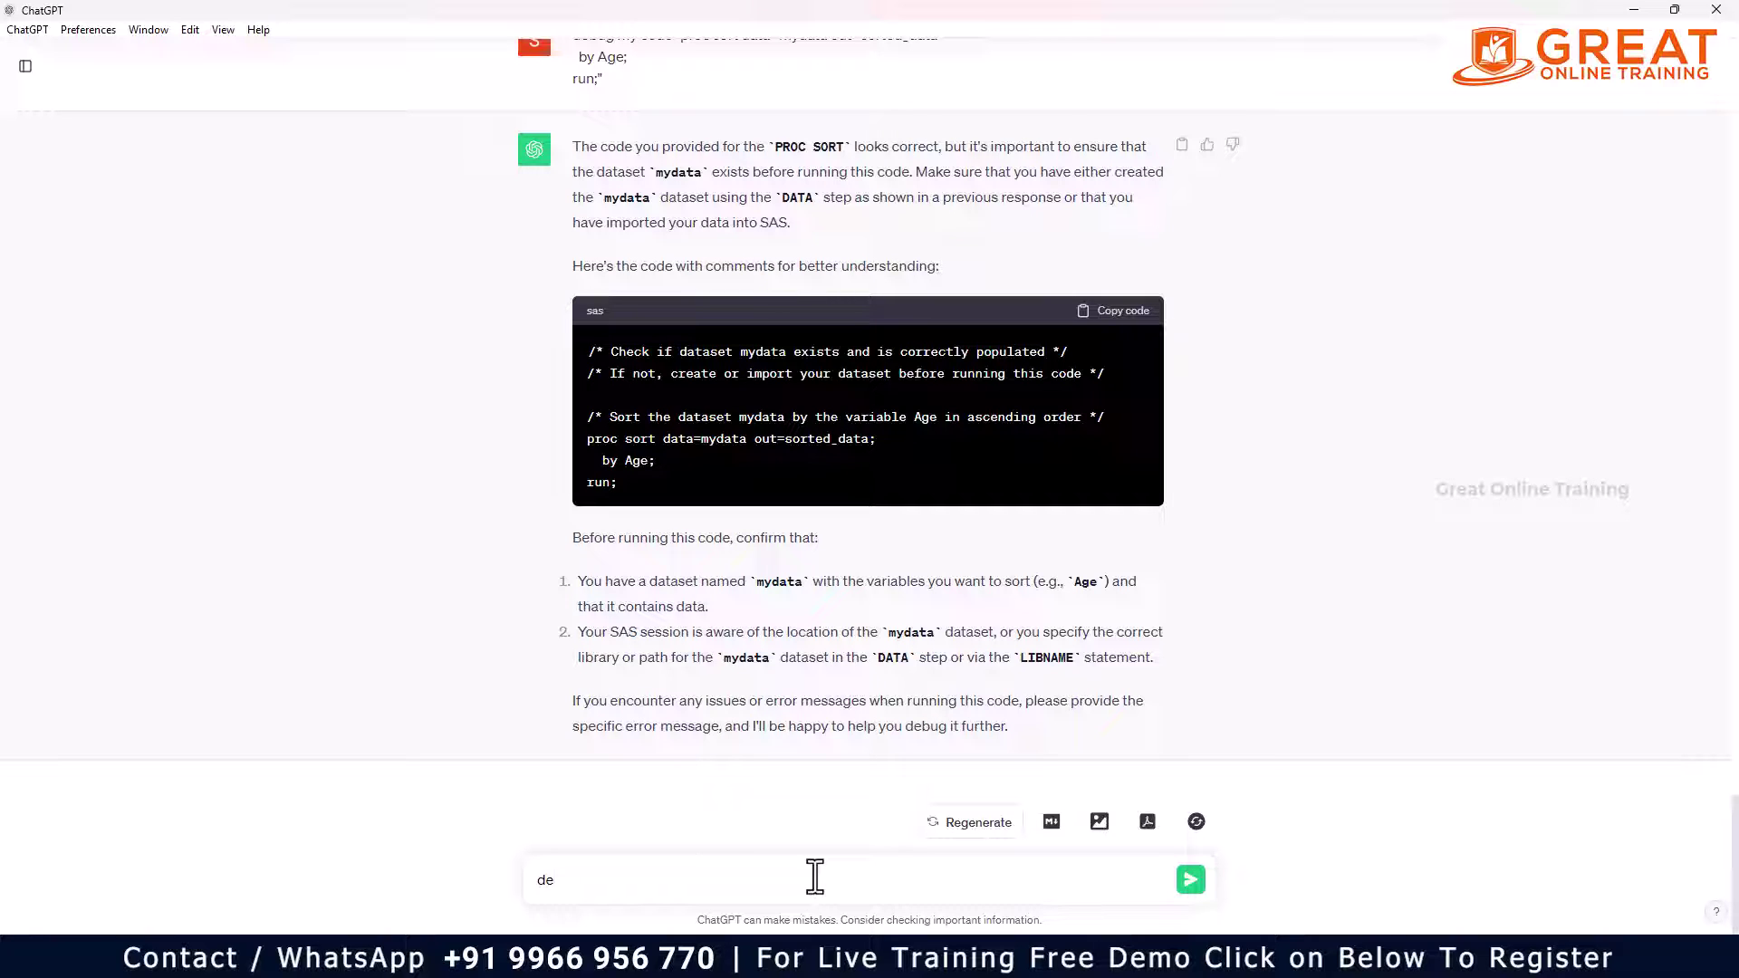
type("bug my code")
key("ctrl+v")
key("Return")
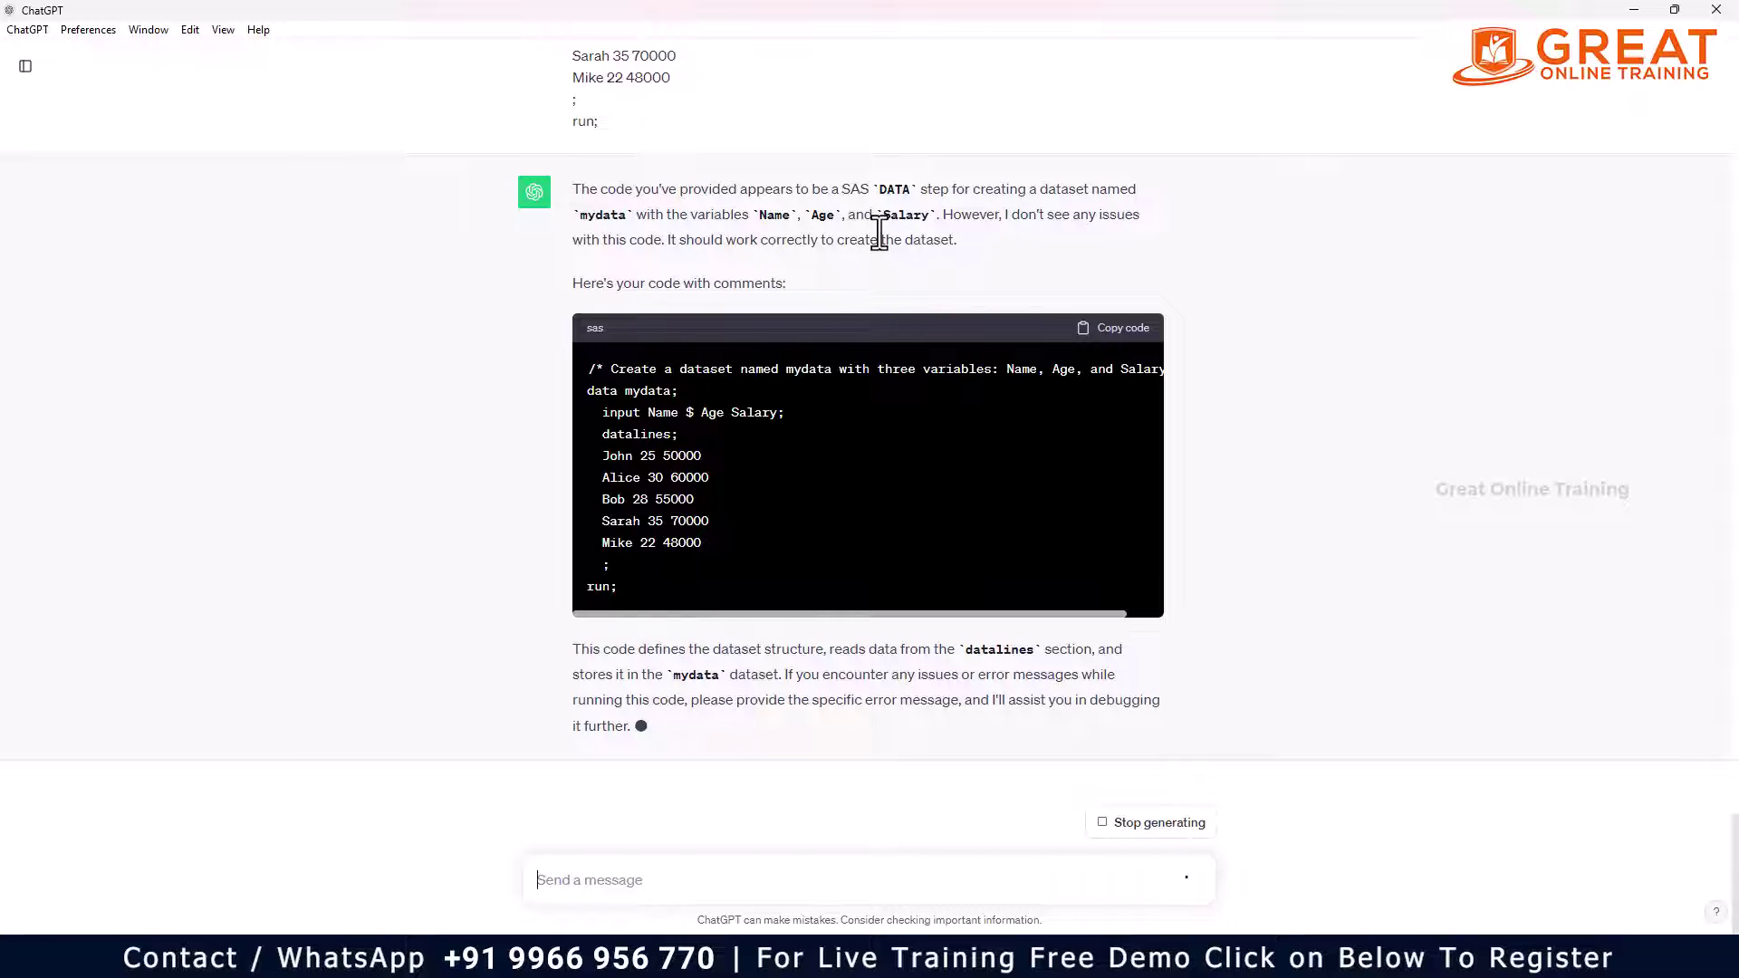
Compare the input statement in ChatGPT's suggested DATA step with the one in the submitted code
scroll(864, 234, "up", 3)
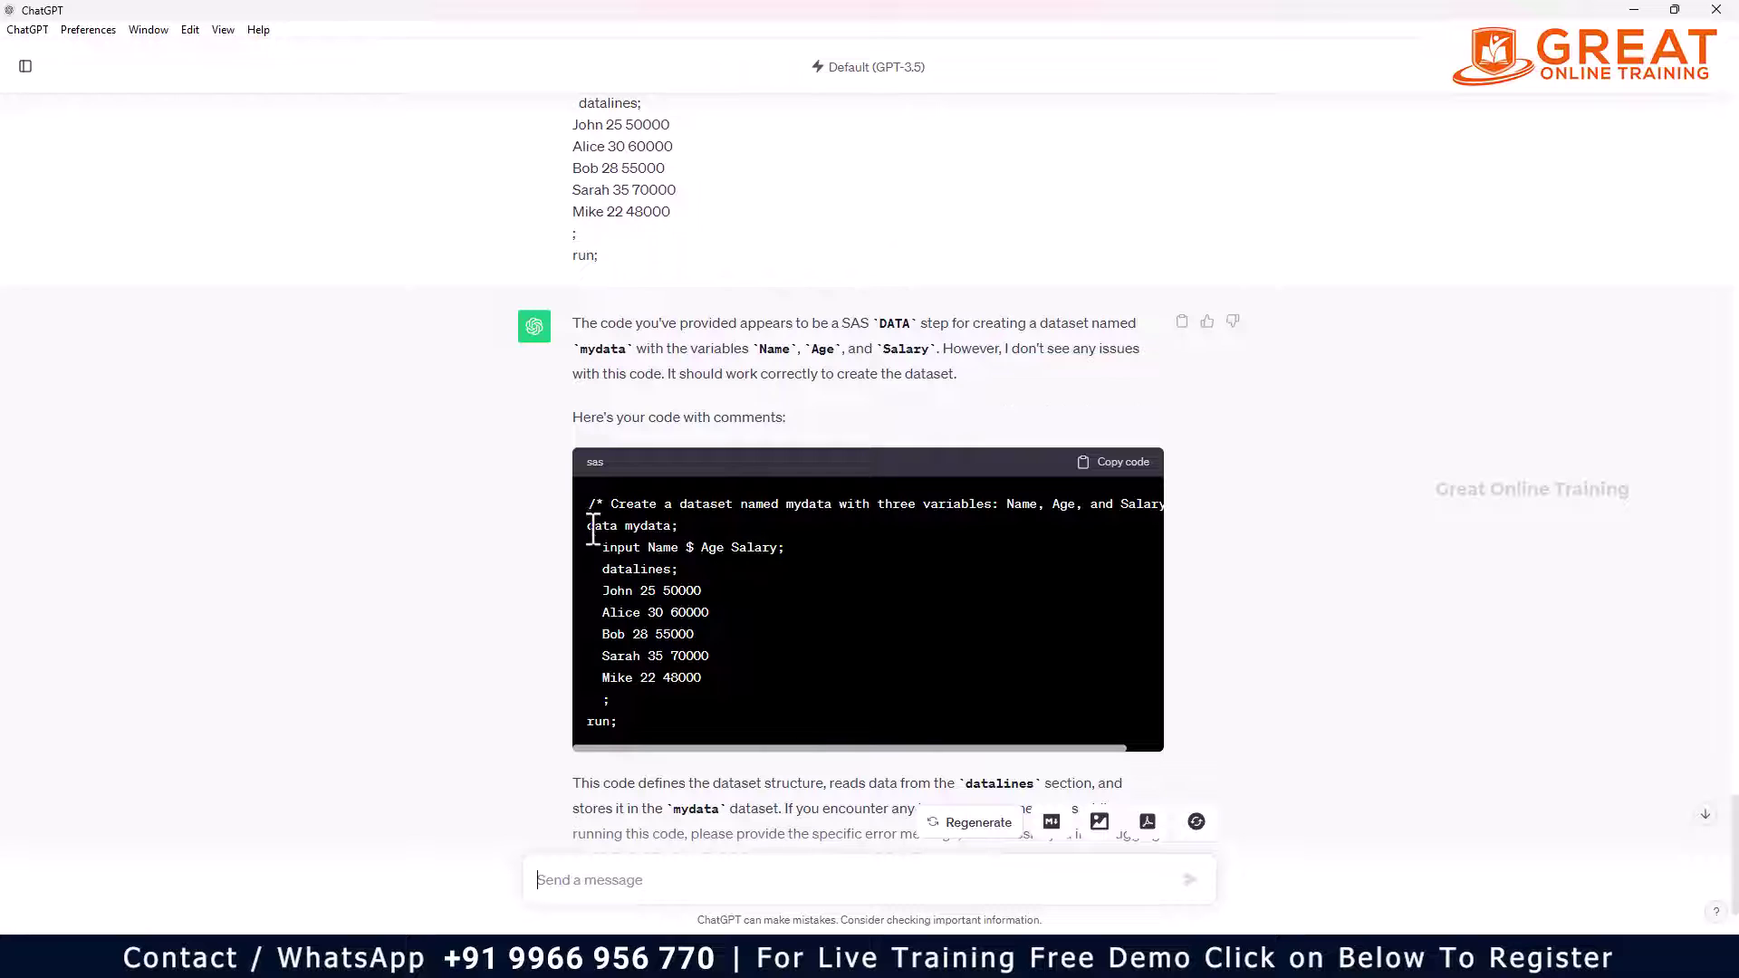
left_click_drag(587, 525, 699, 697)
left_click(716, 543)
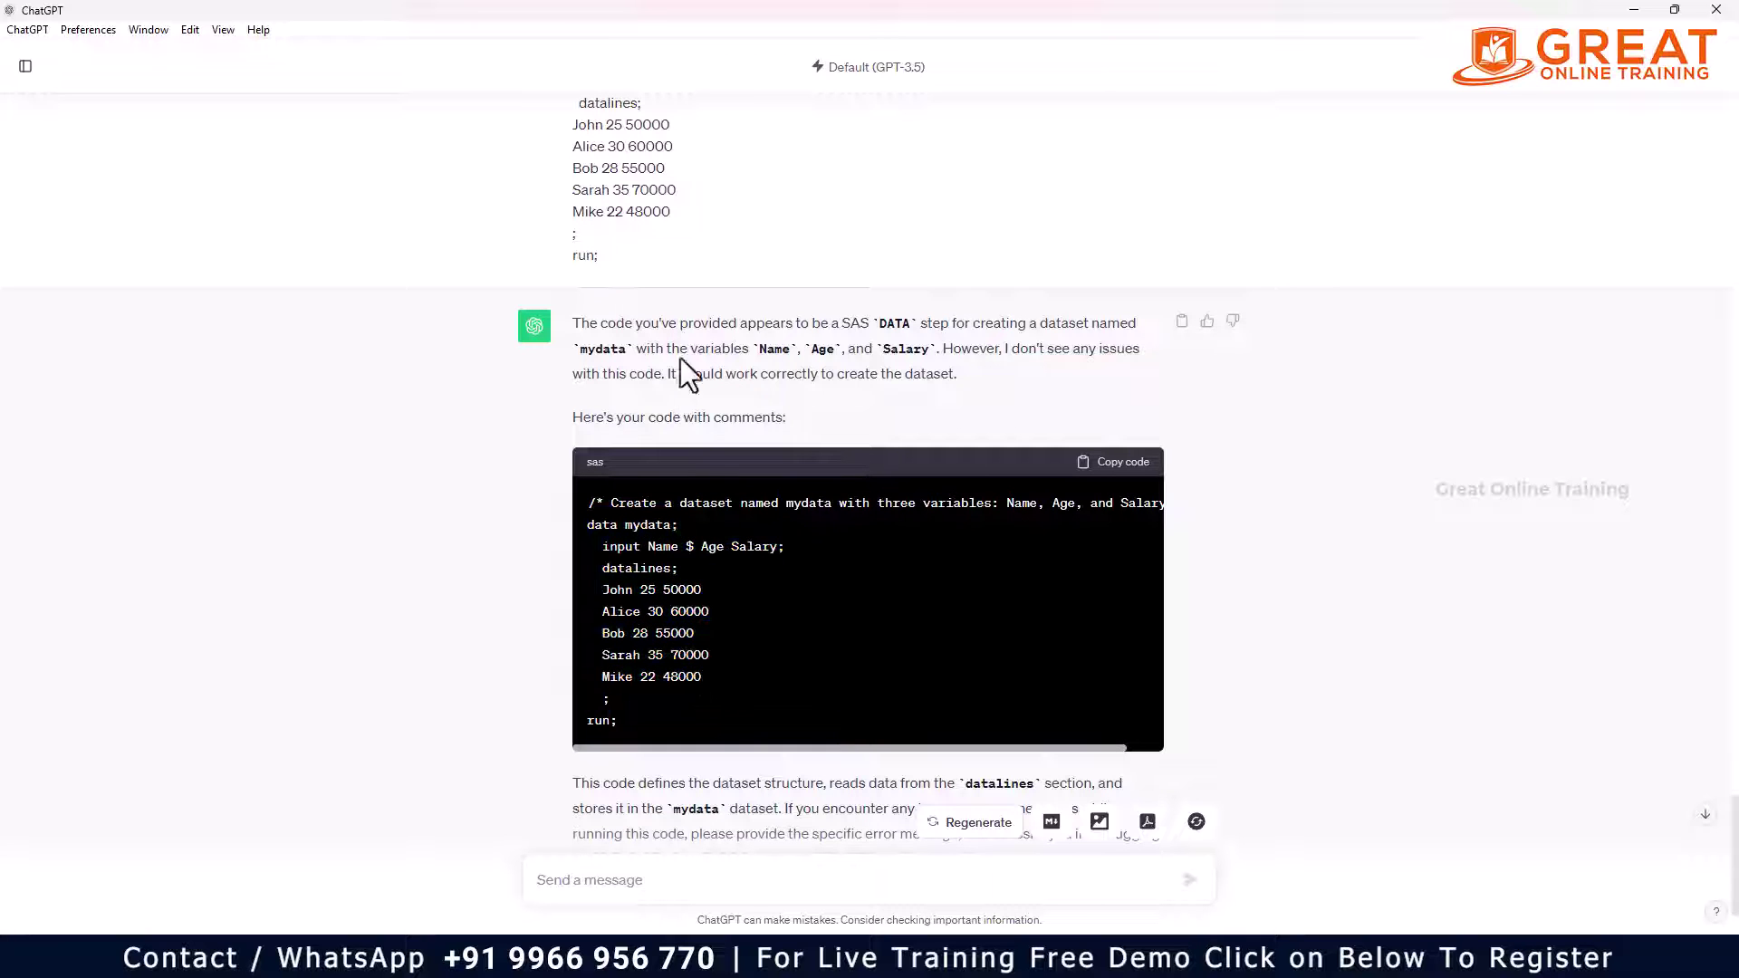
scroll(681, 357, "up", 5)
scroll(688, 543, "down", 3)
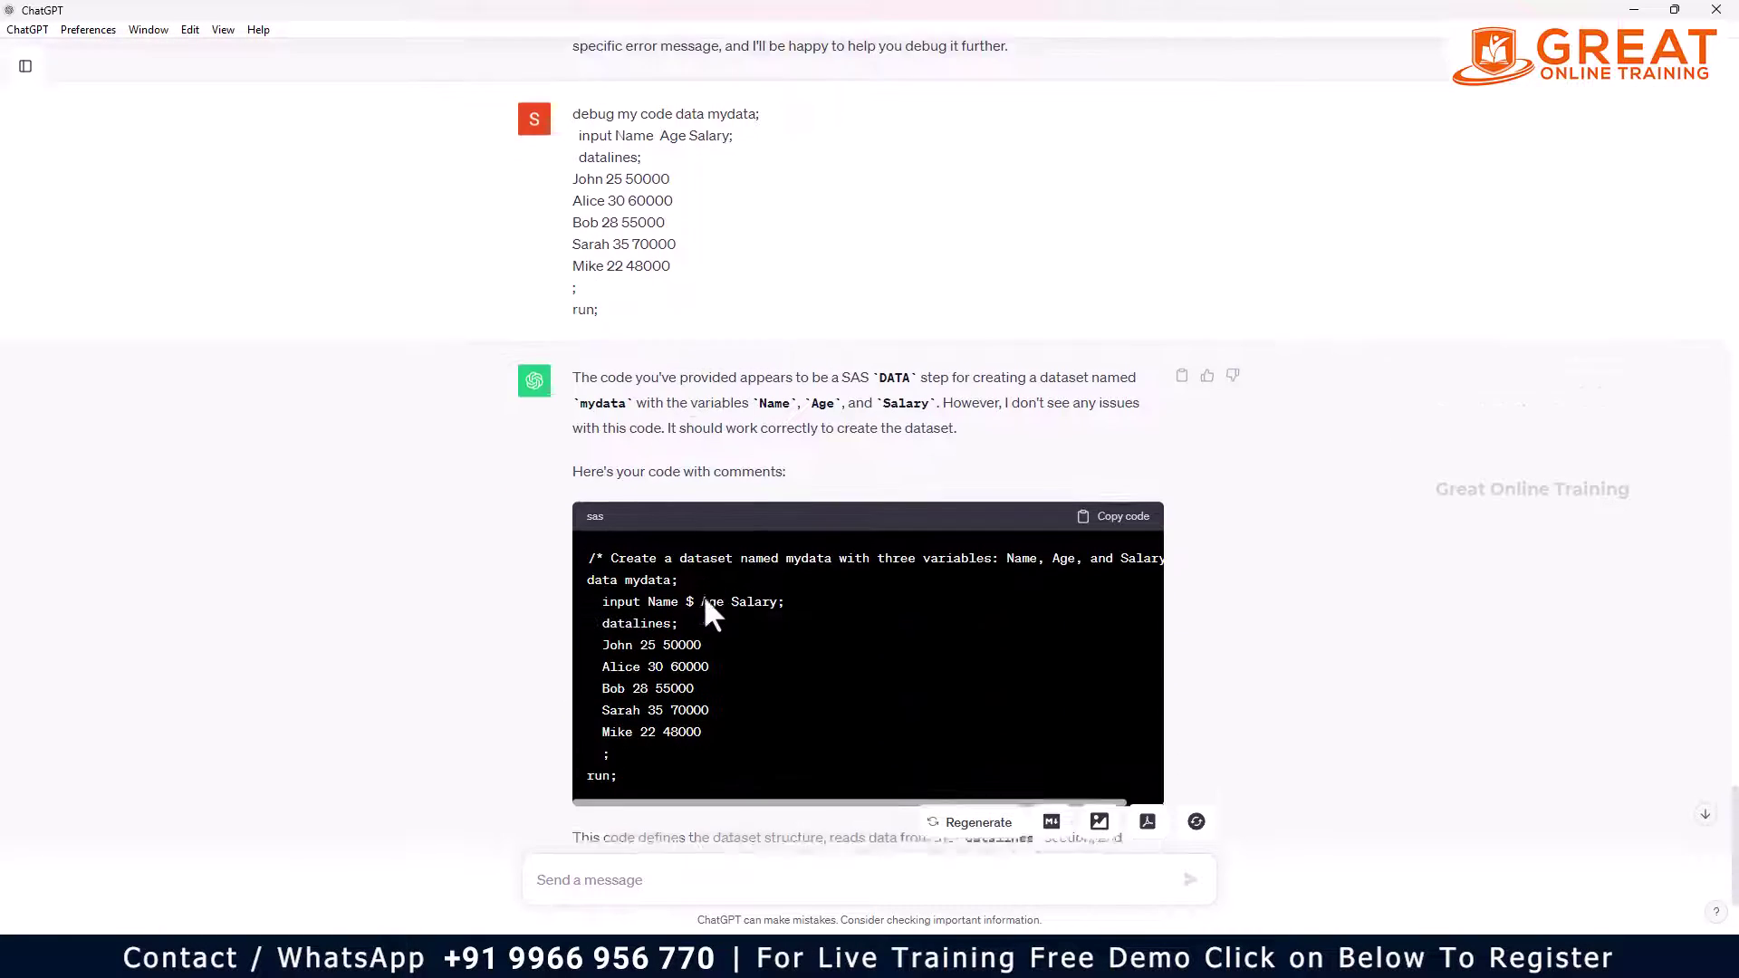
double_click(690, 546)
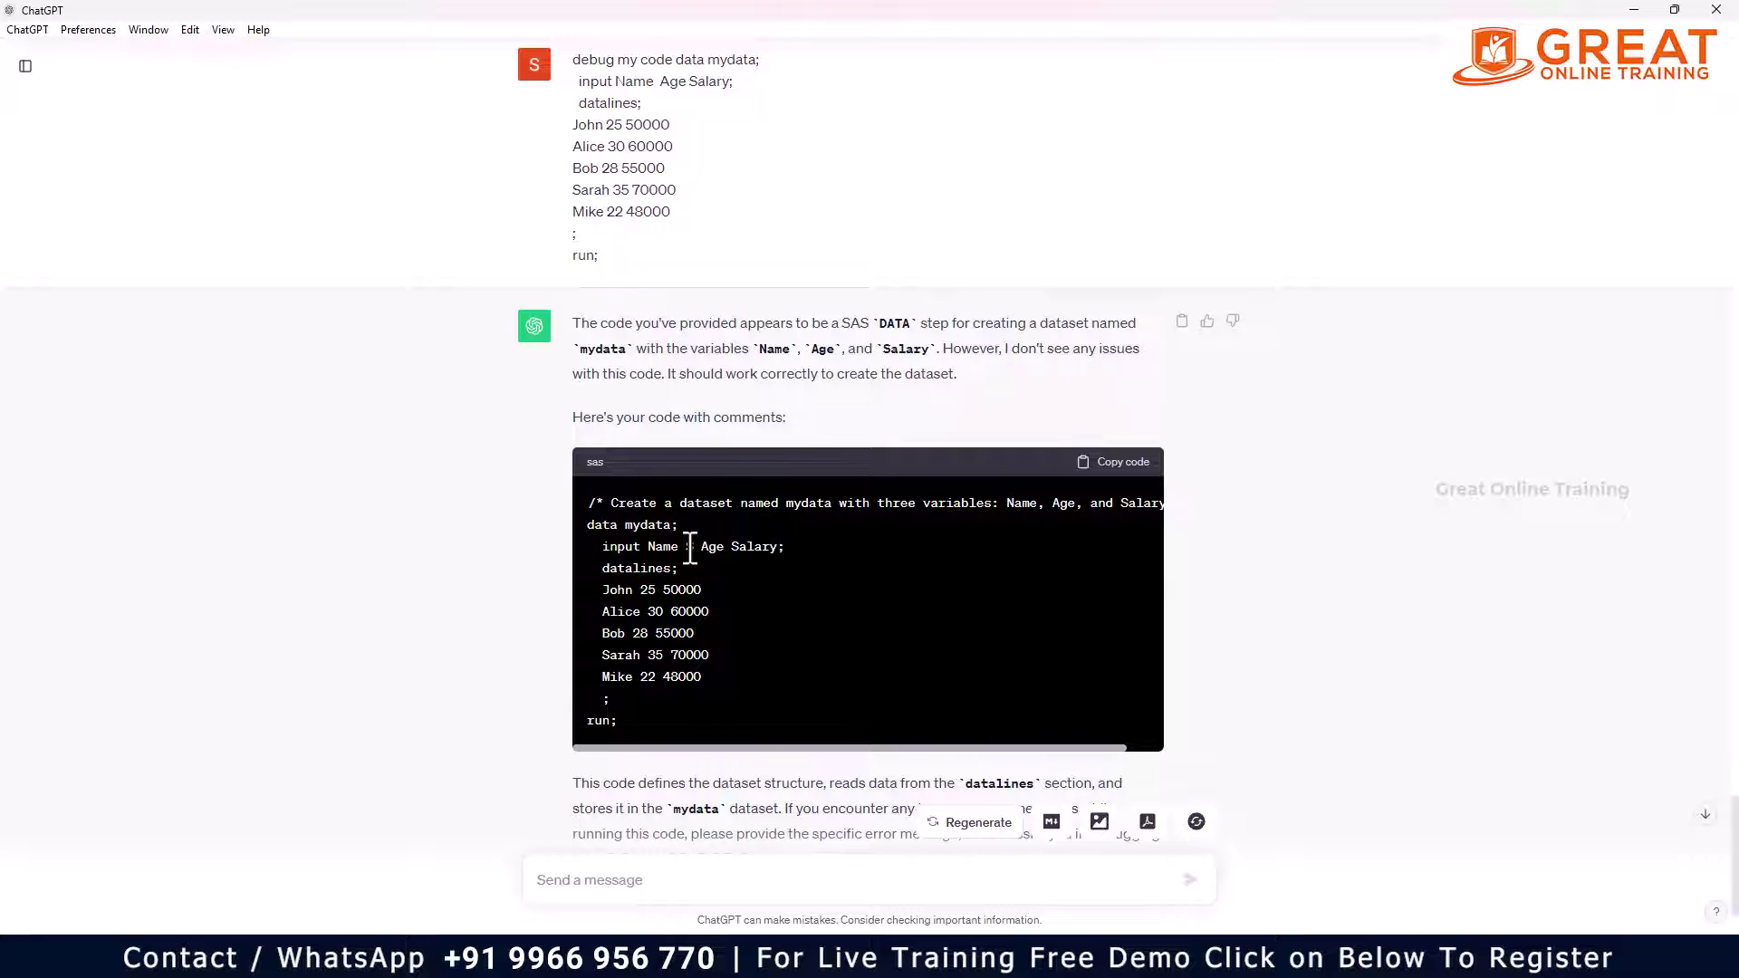
Copy ChatGPT's corrected DATA step, paste it below the existing program in the SAS editor and run only the pasted code
left_click(1112, 461)
key("super+d")
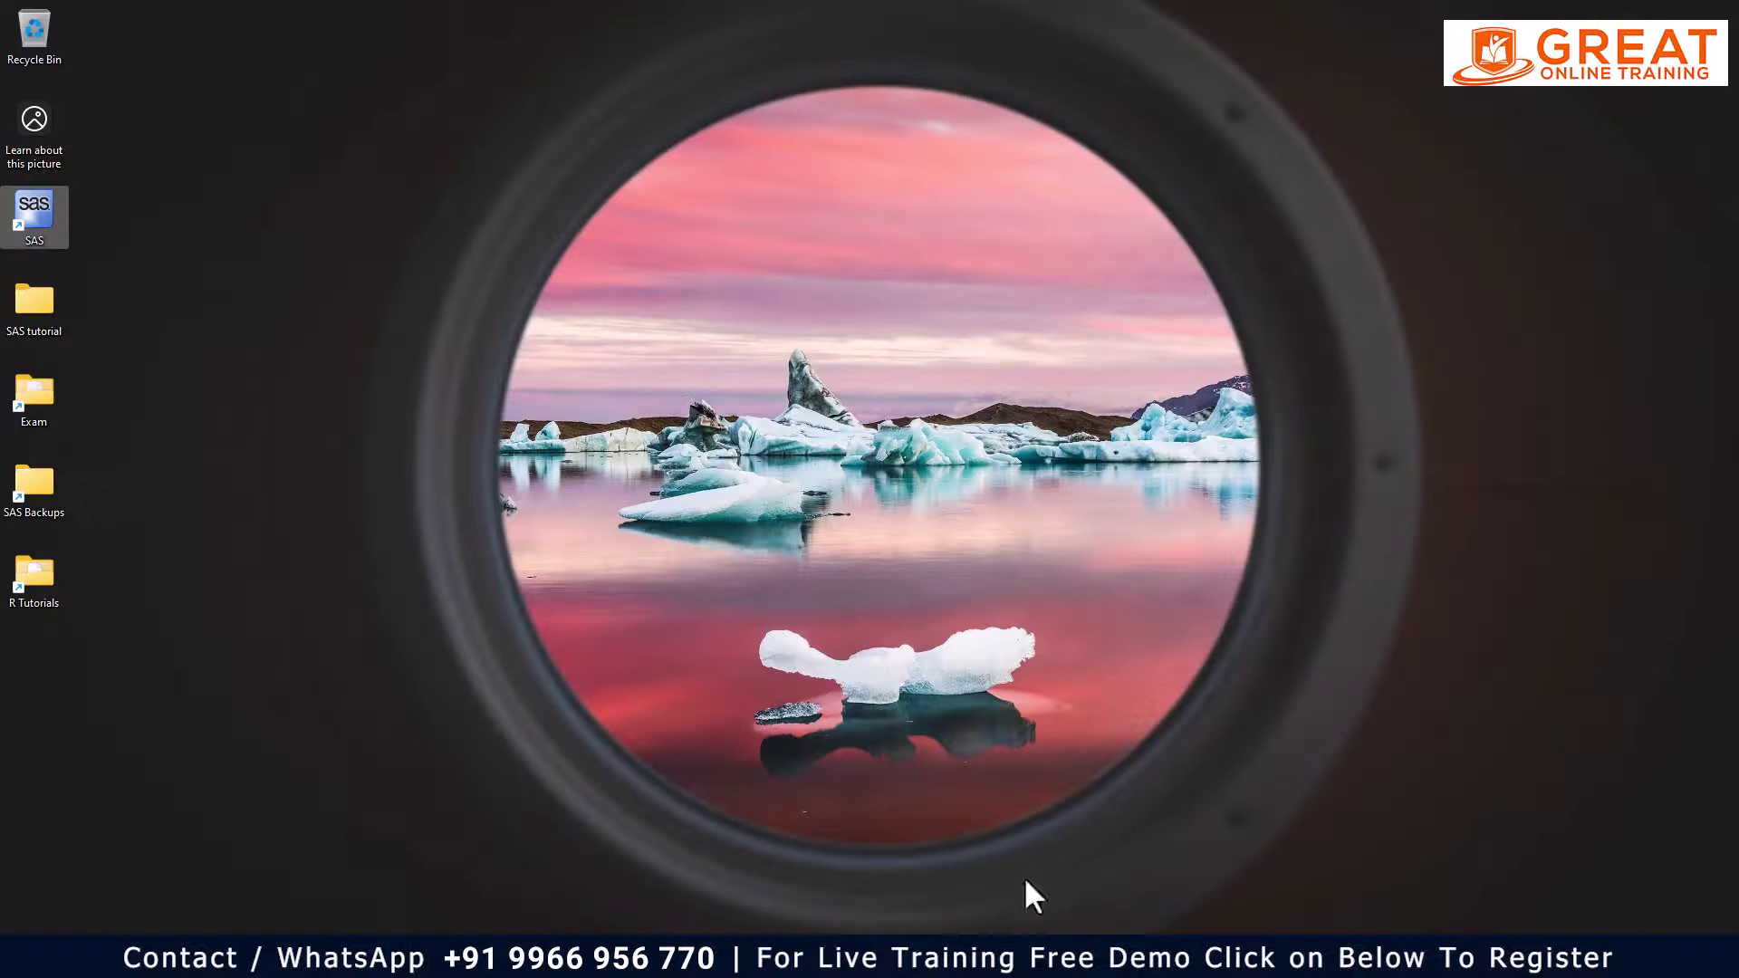
key("alt+Tab")
left_click(587, 455)
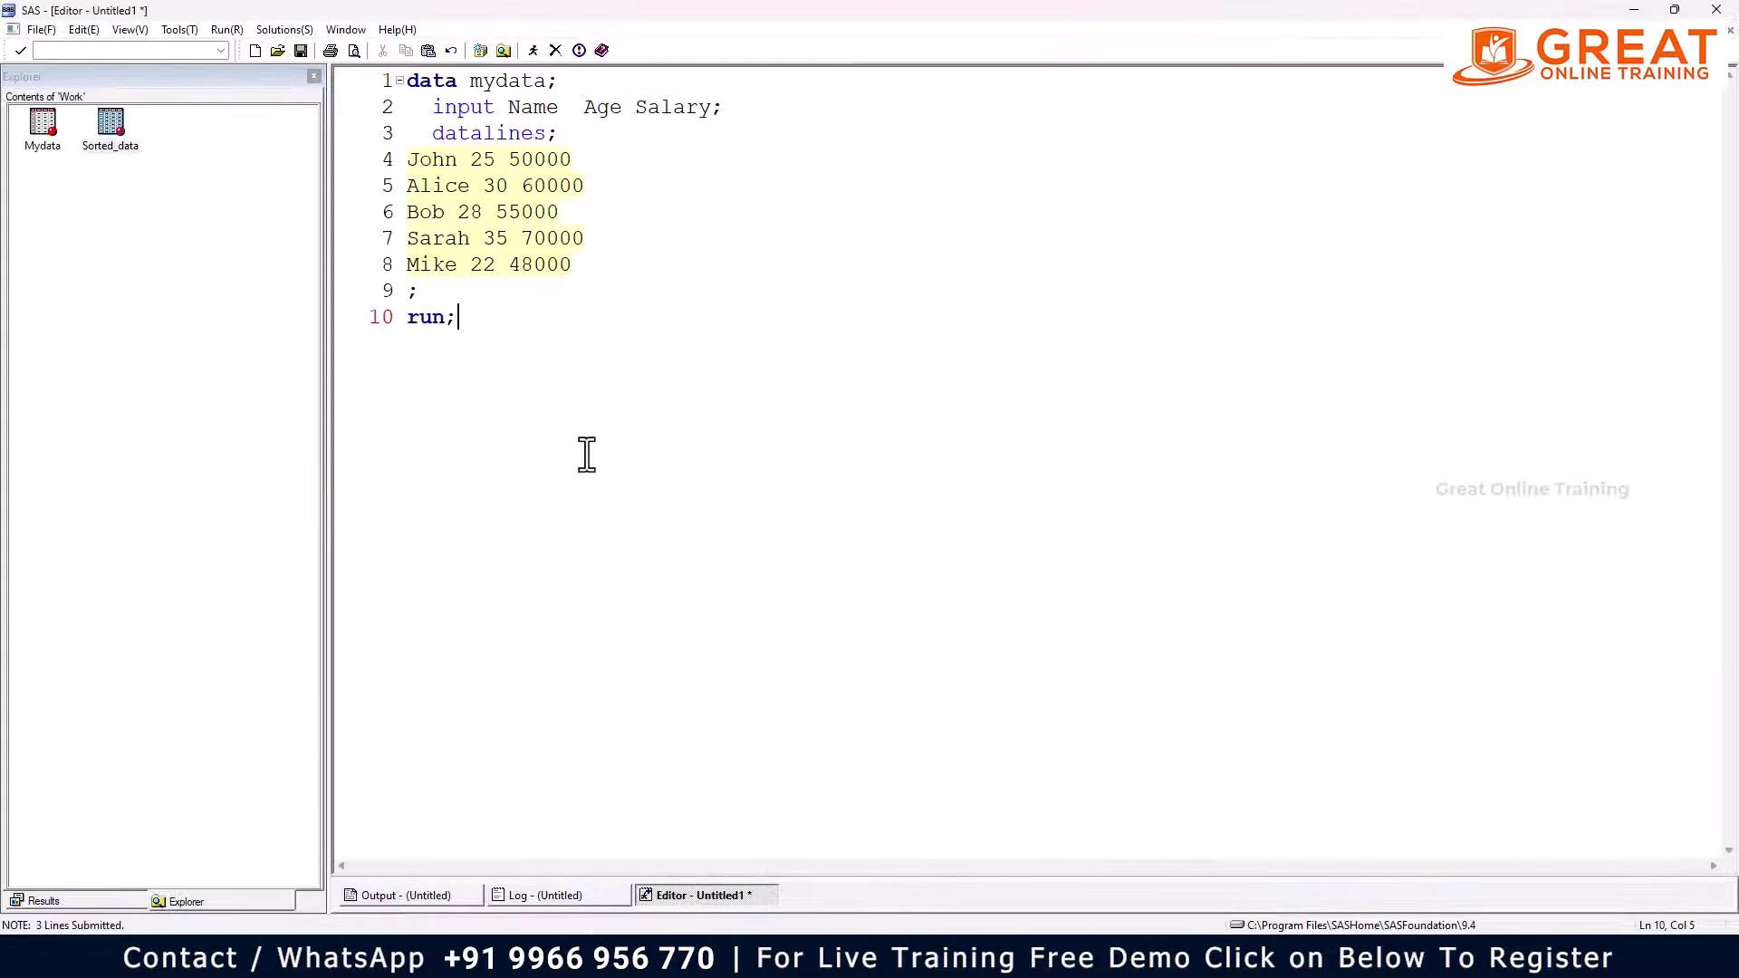
key("Return")
key("Return")
key("ctrl+v")
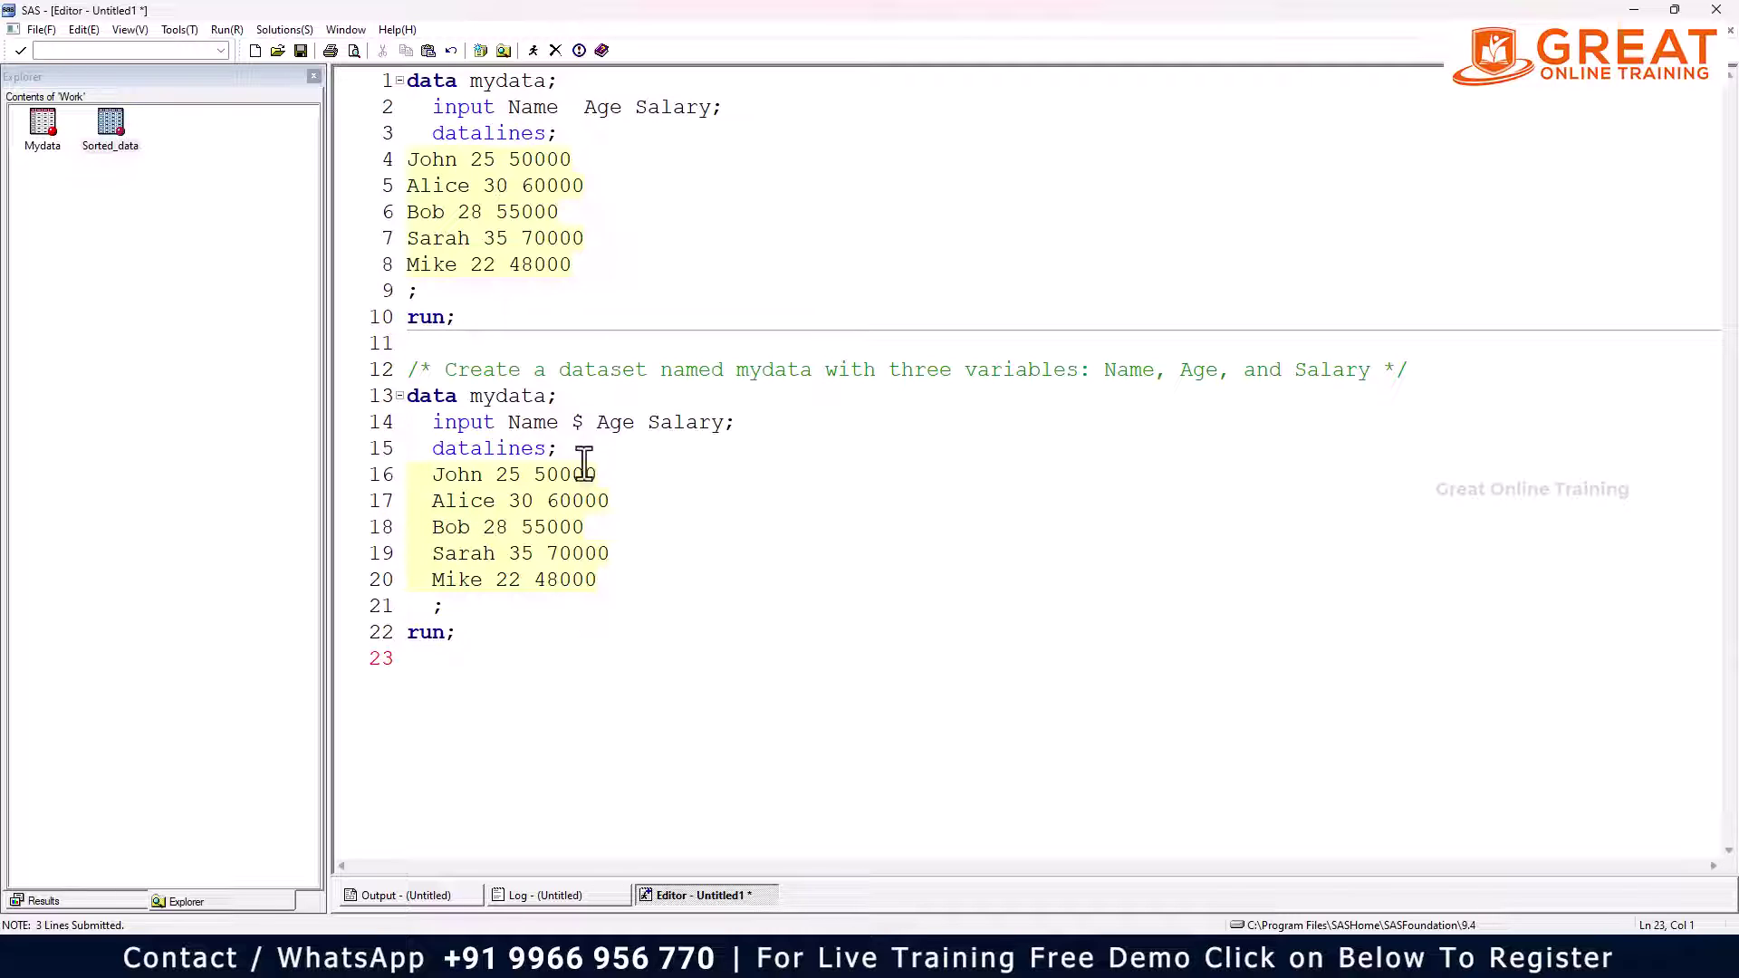
left_click_drag(516, 661, 371, 380)
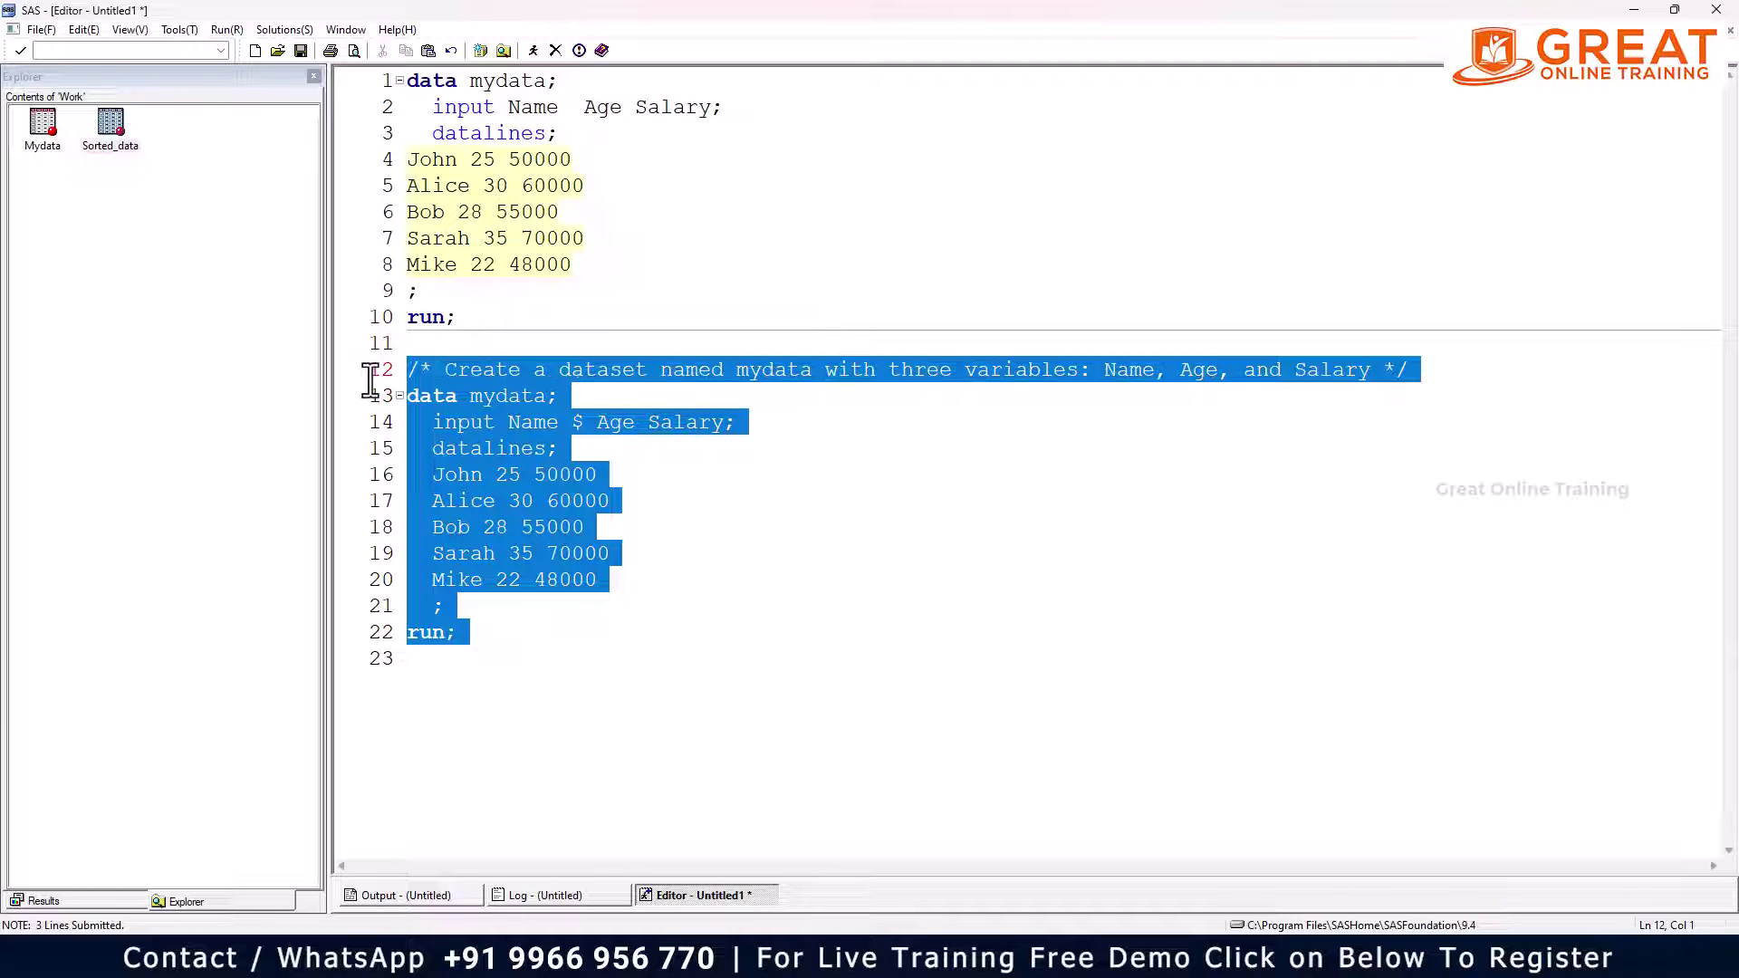
left_click(536, 53)
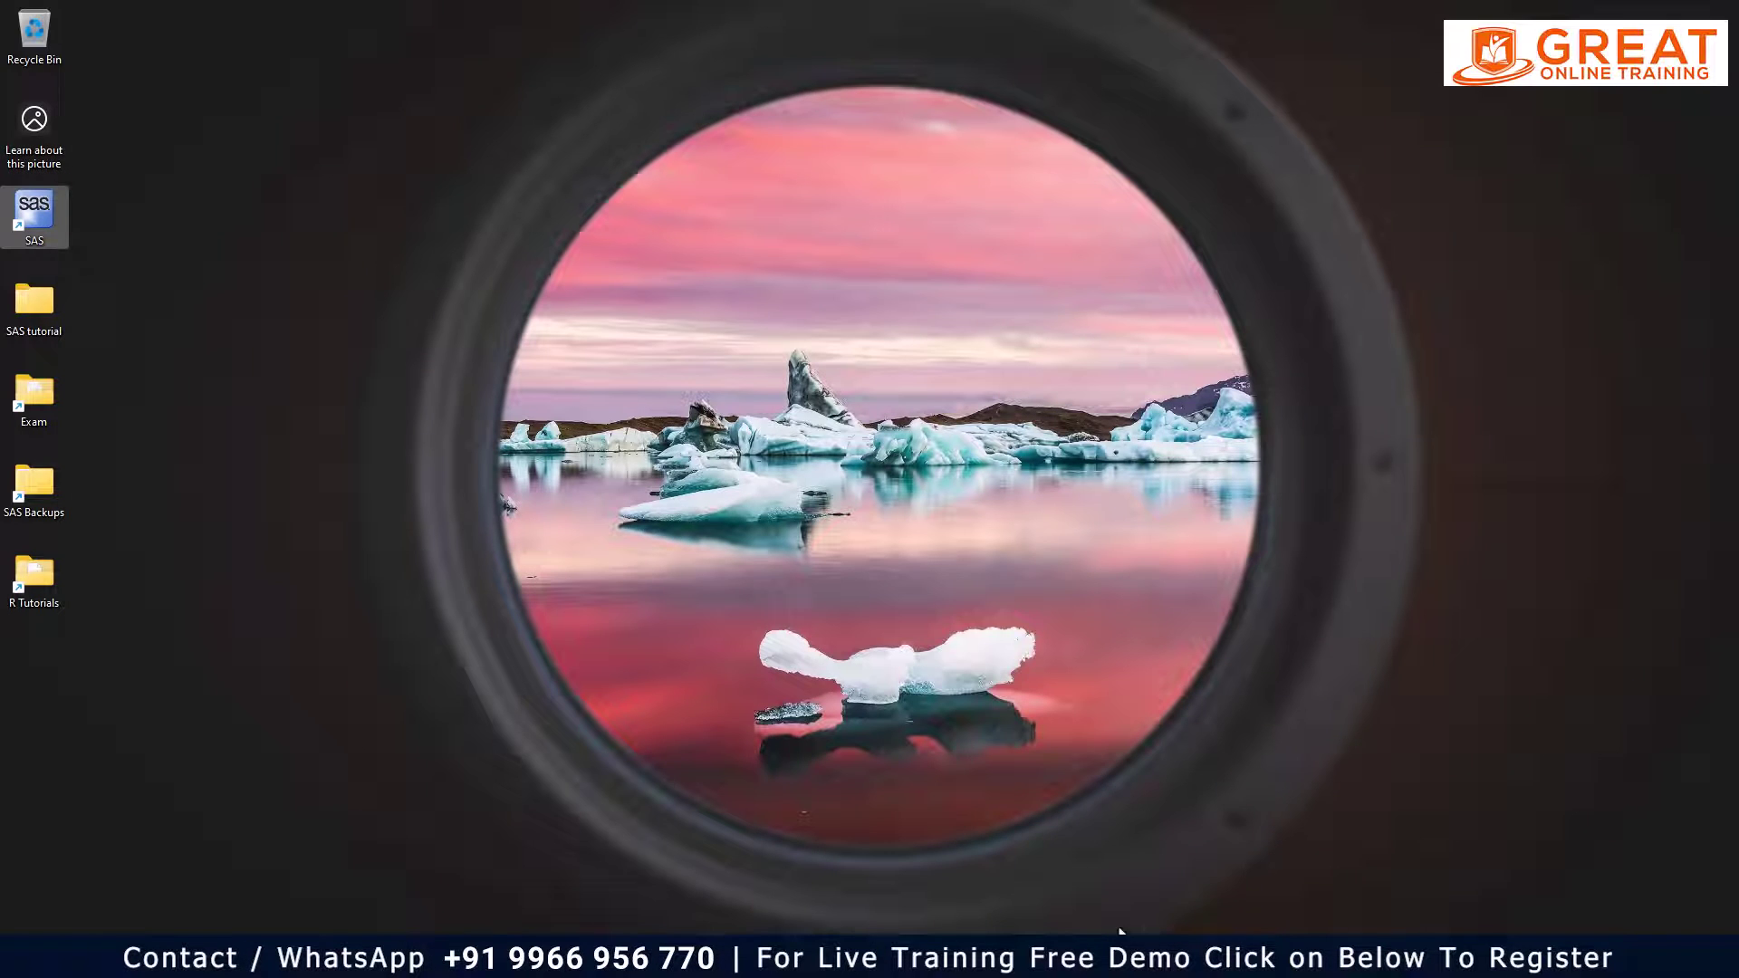
Switch to ChatGPT and send the request "give mor practice examples"
mouse_move(1110, 958)
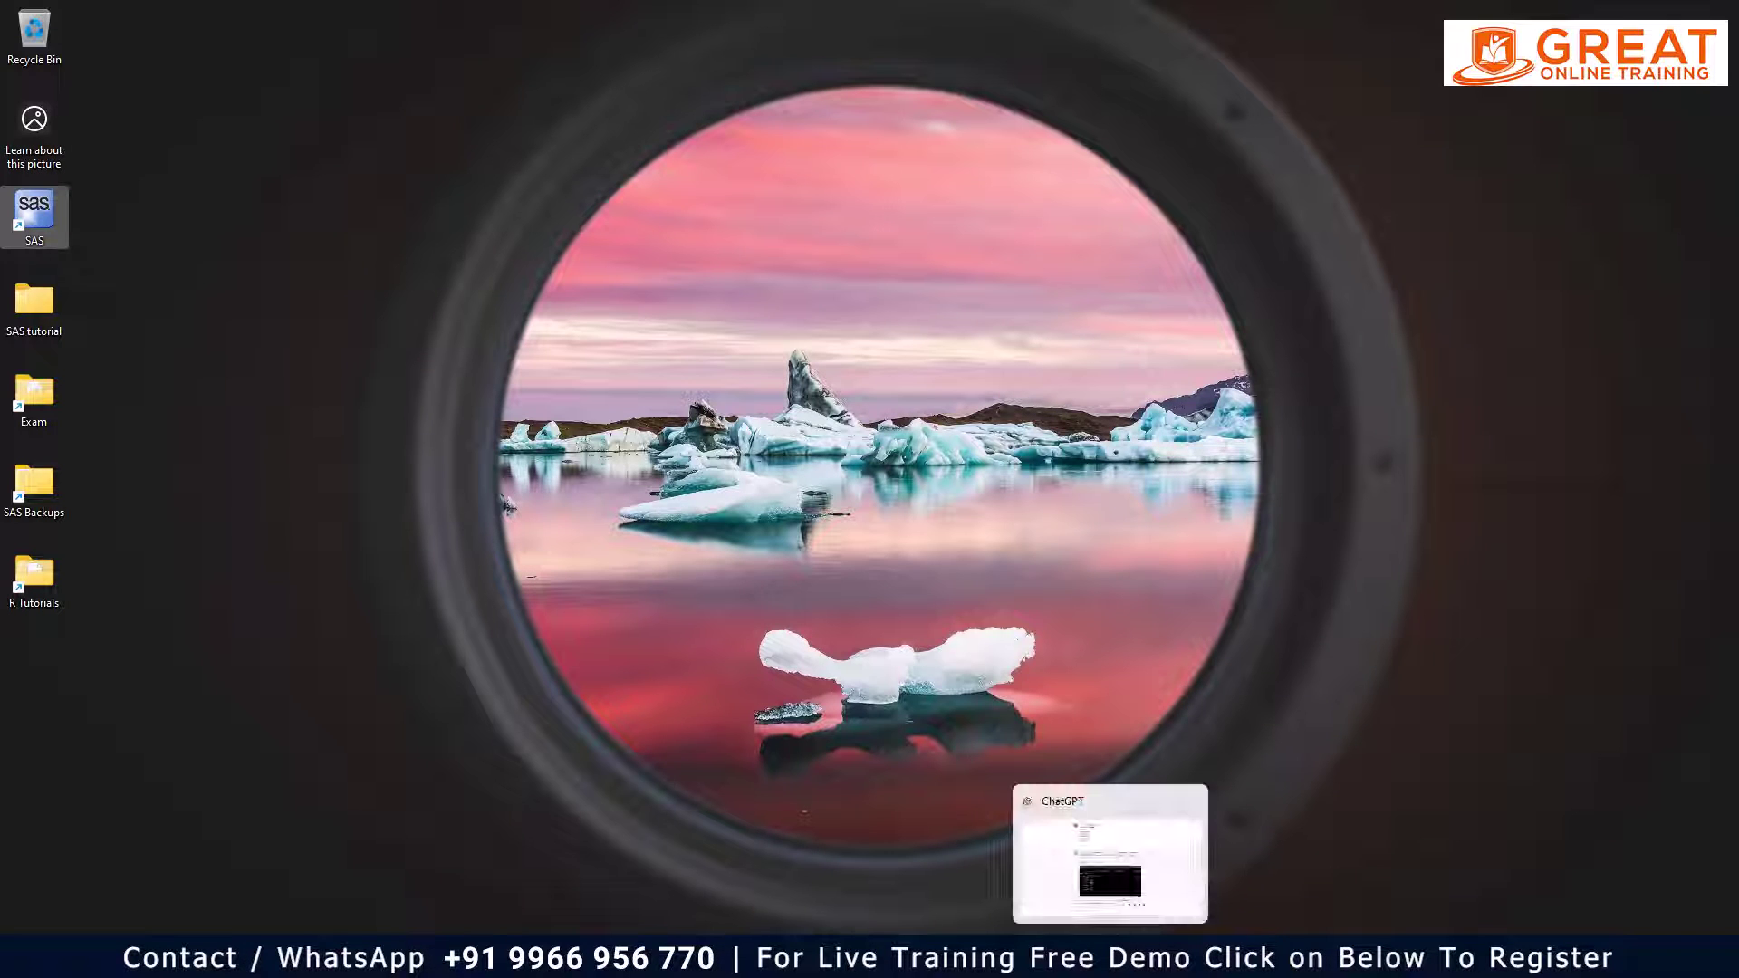
left_click(1121, 897)
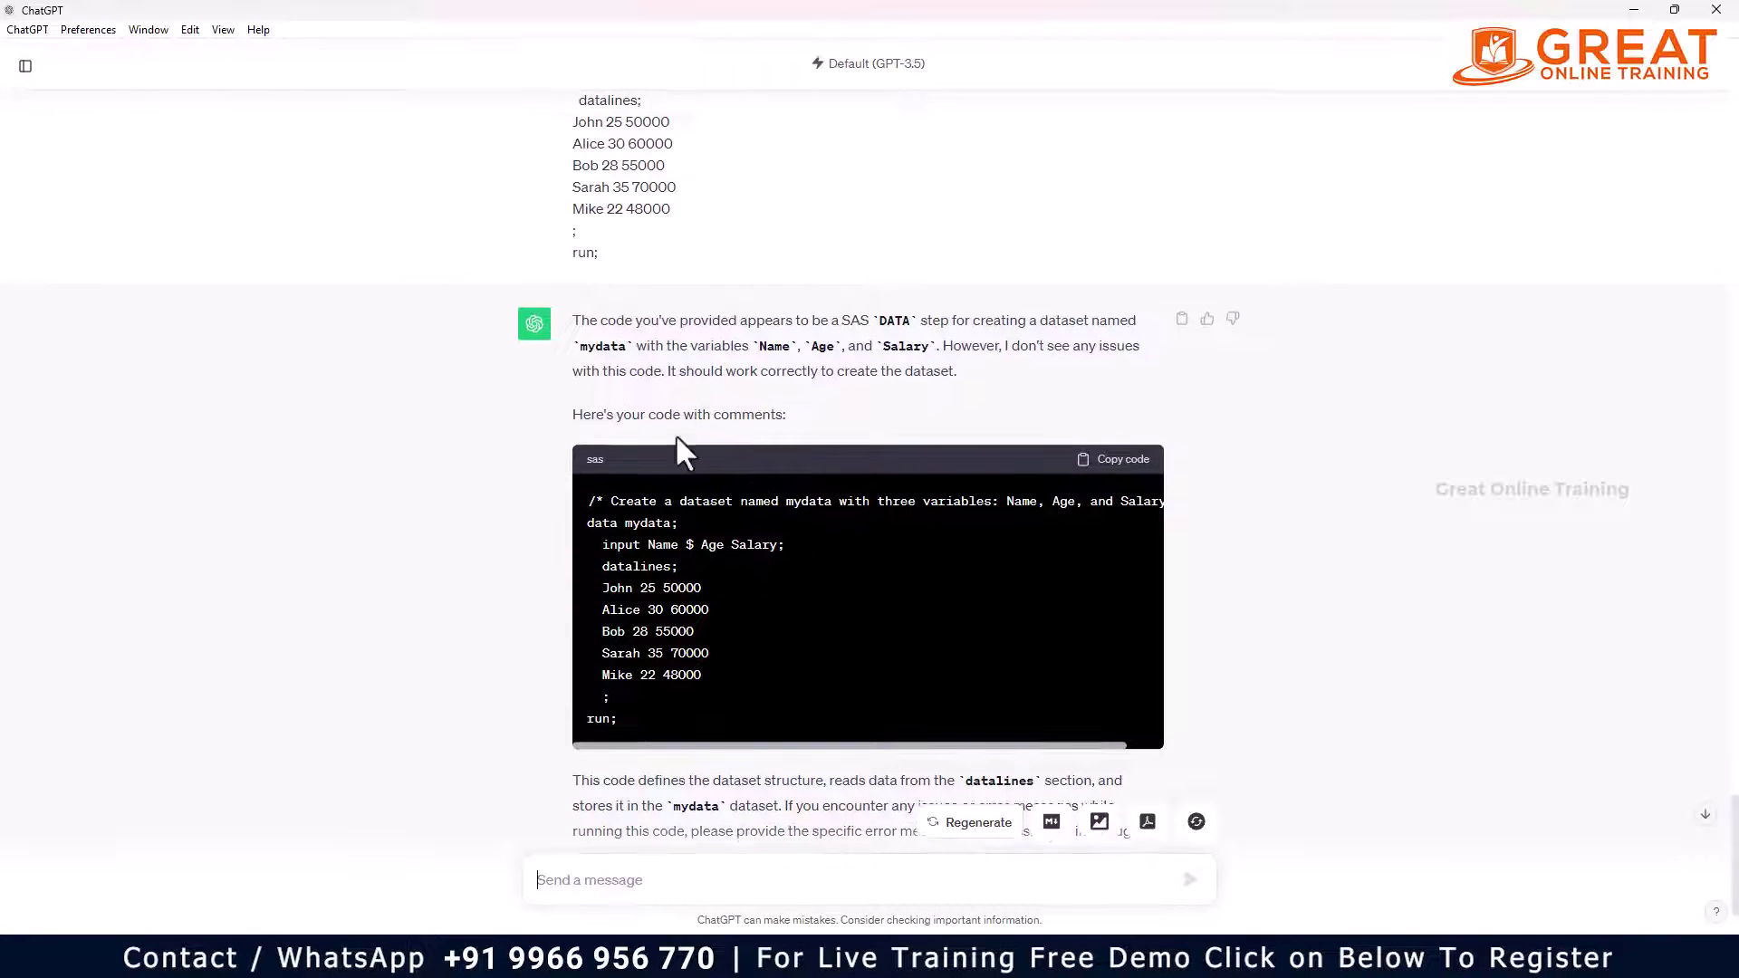
left_click(617, 875)
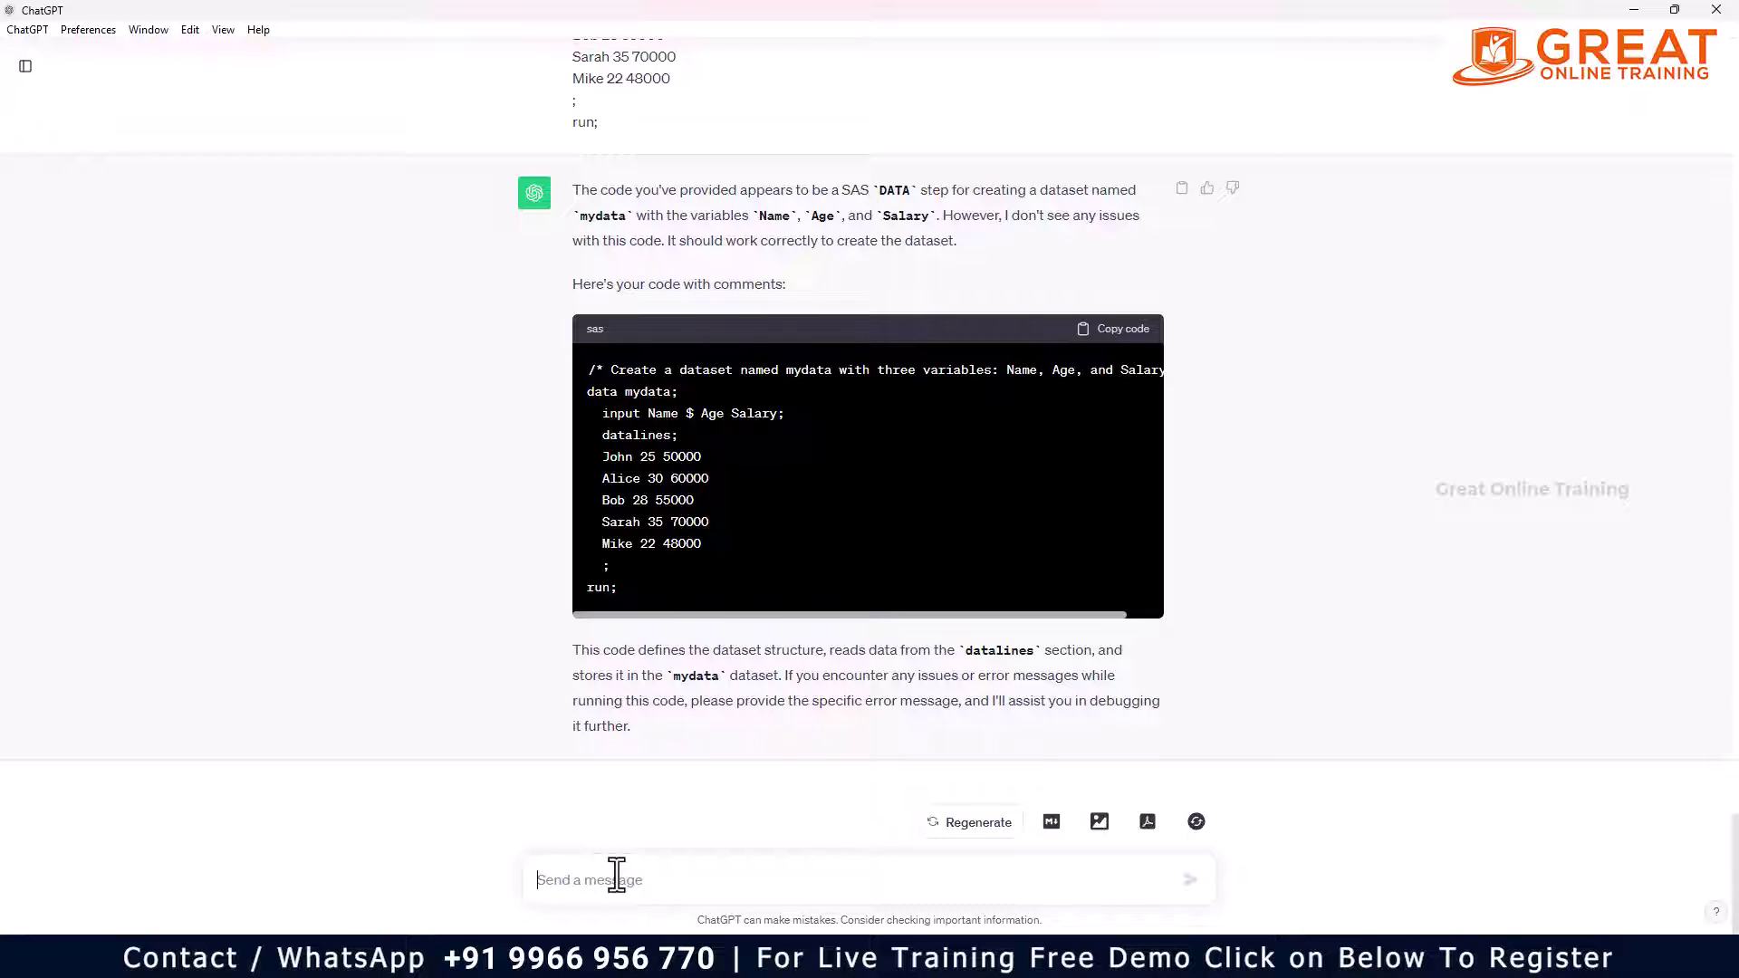
type("give mor p")
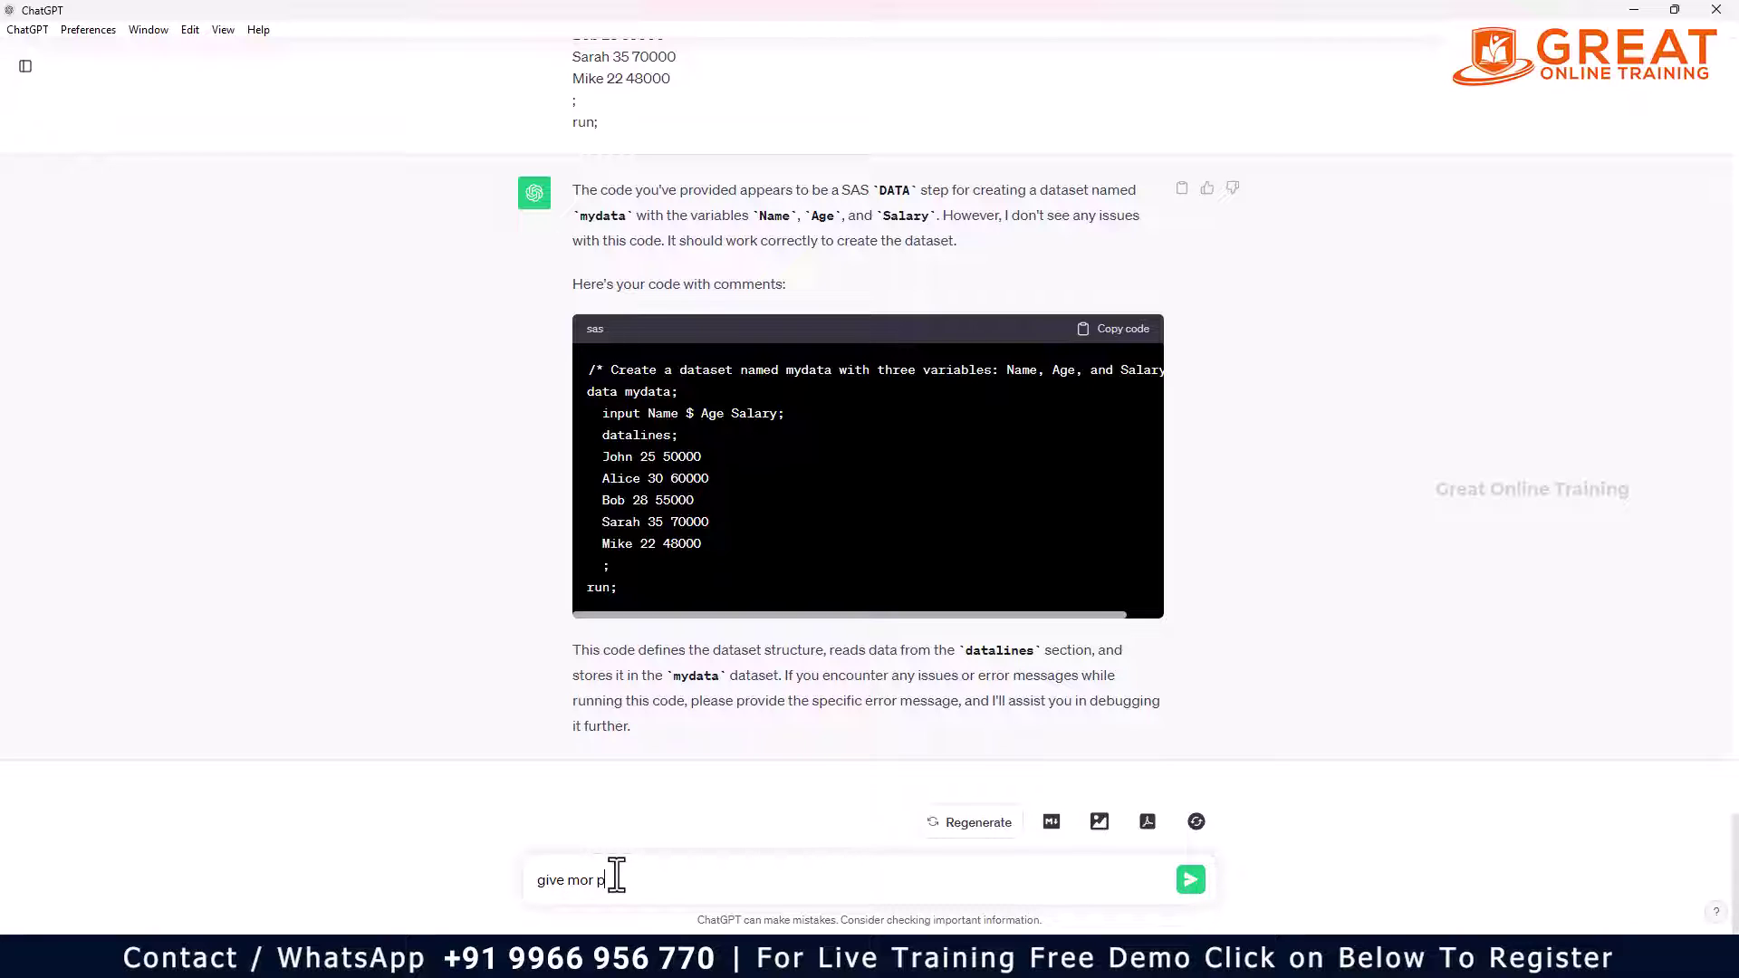
type("ractice examples")
key("Return")
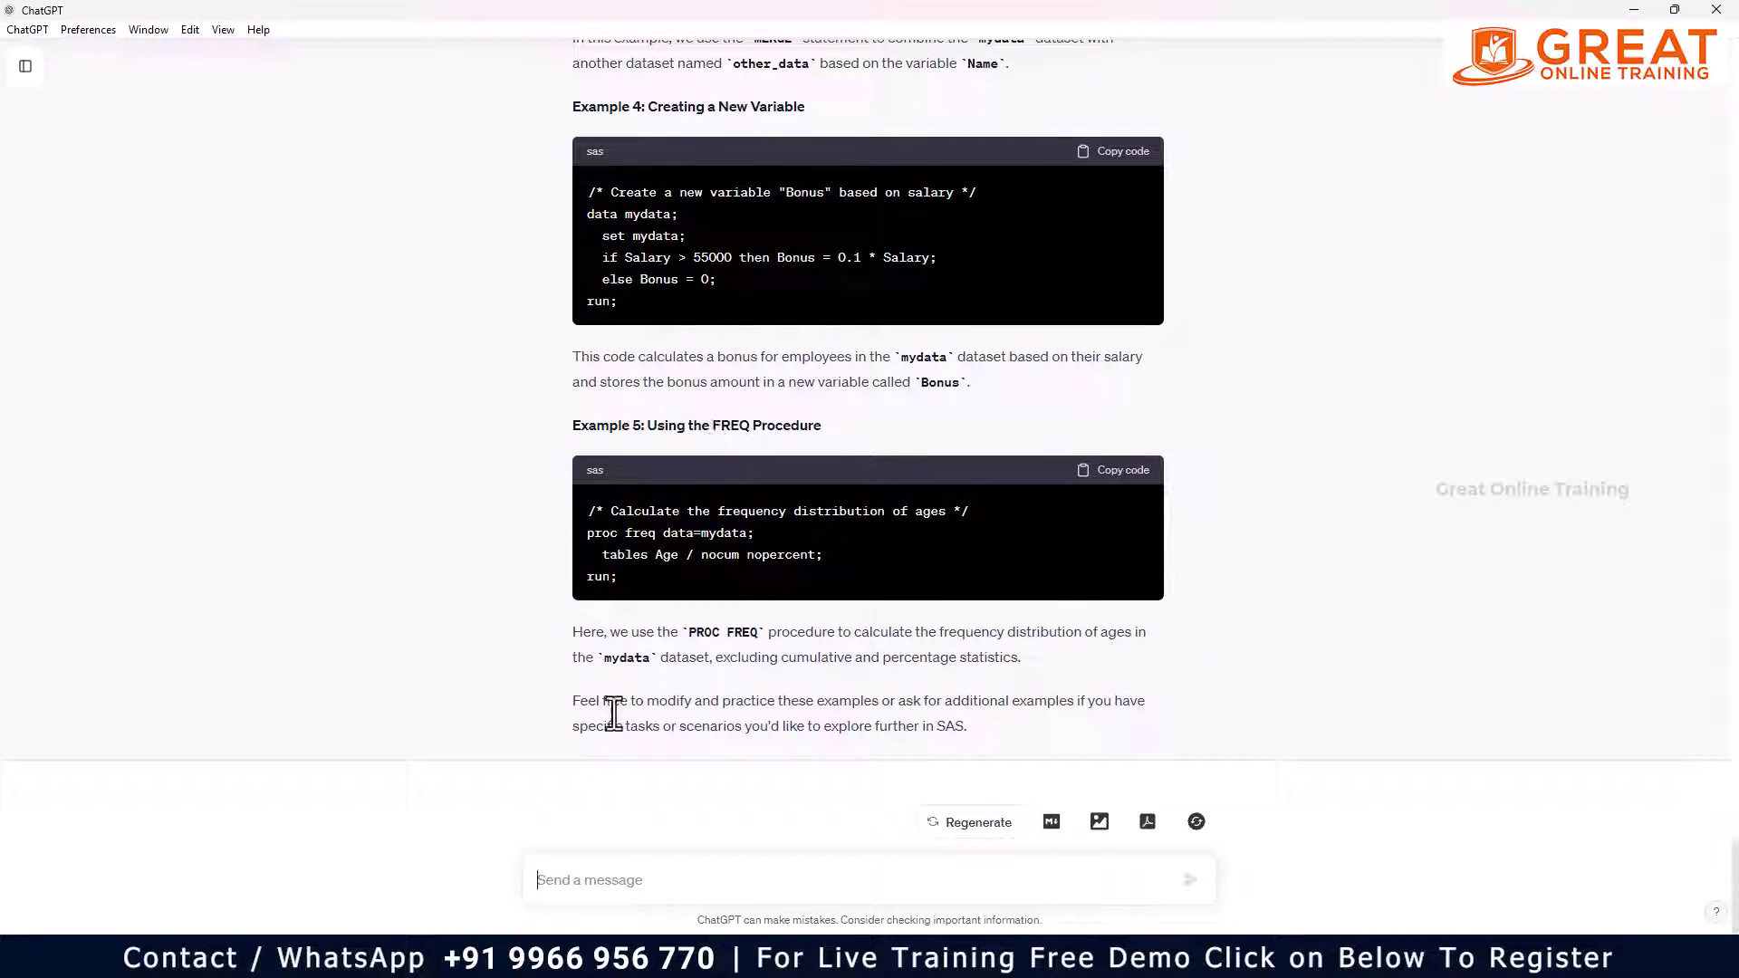
Edit the sent request to read "give mor 10 practice examples on proc sort in sas" and resubmit it
scroll(653, 616, "up", 15)
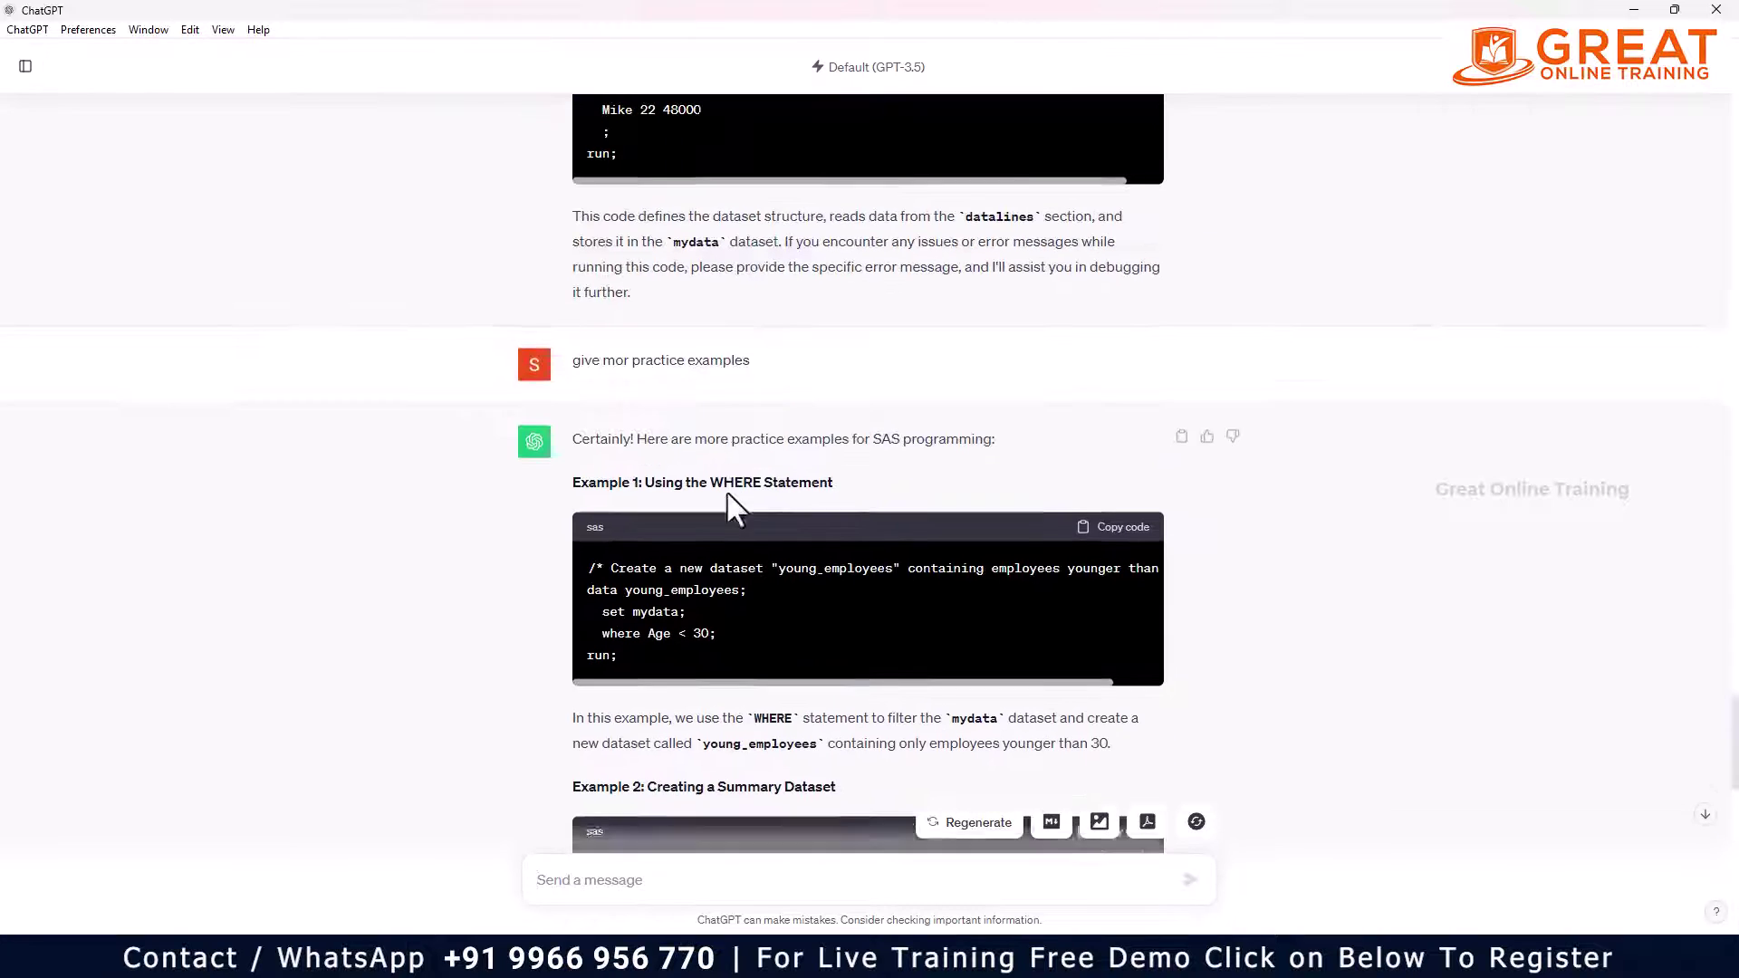
scroll(732, 509, "up", 2)
left_click(1181, 521)
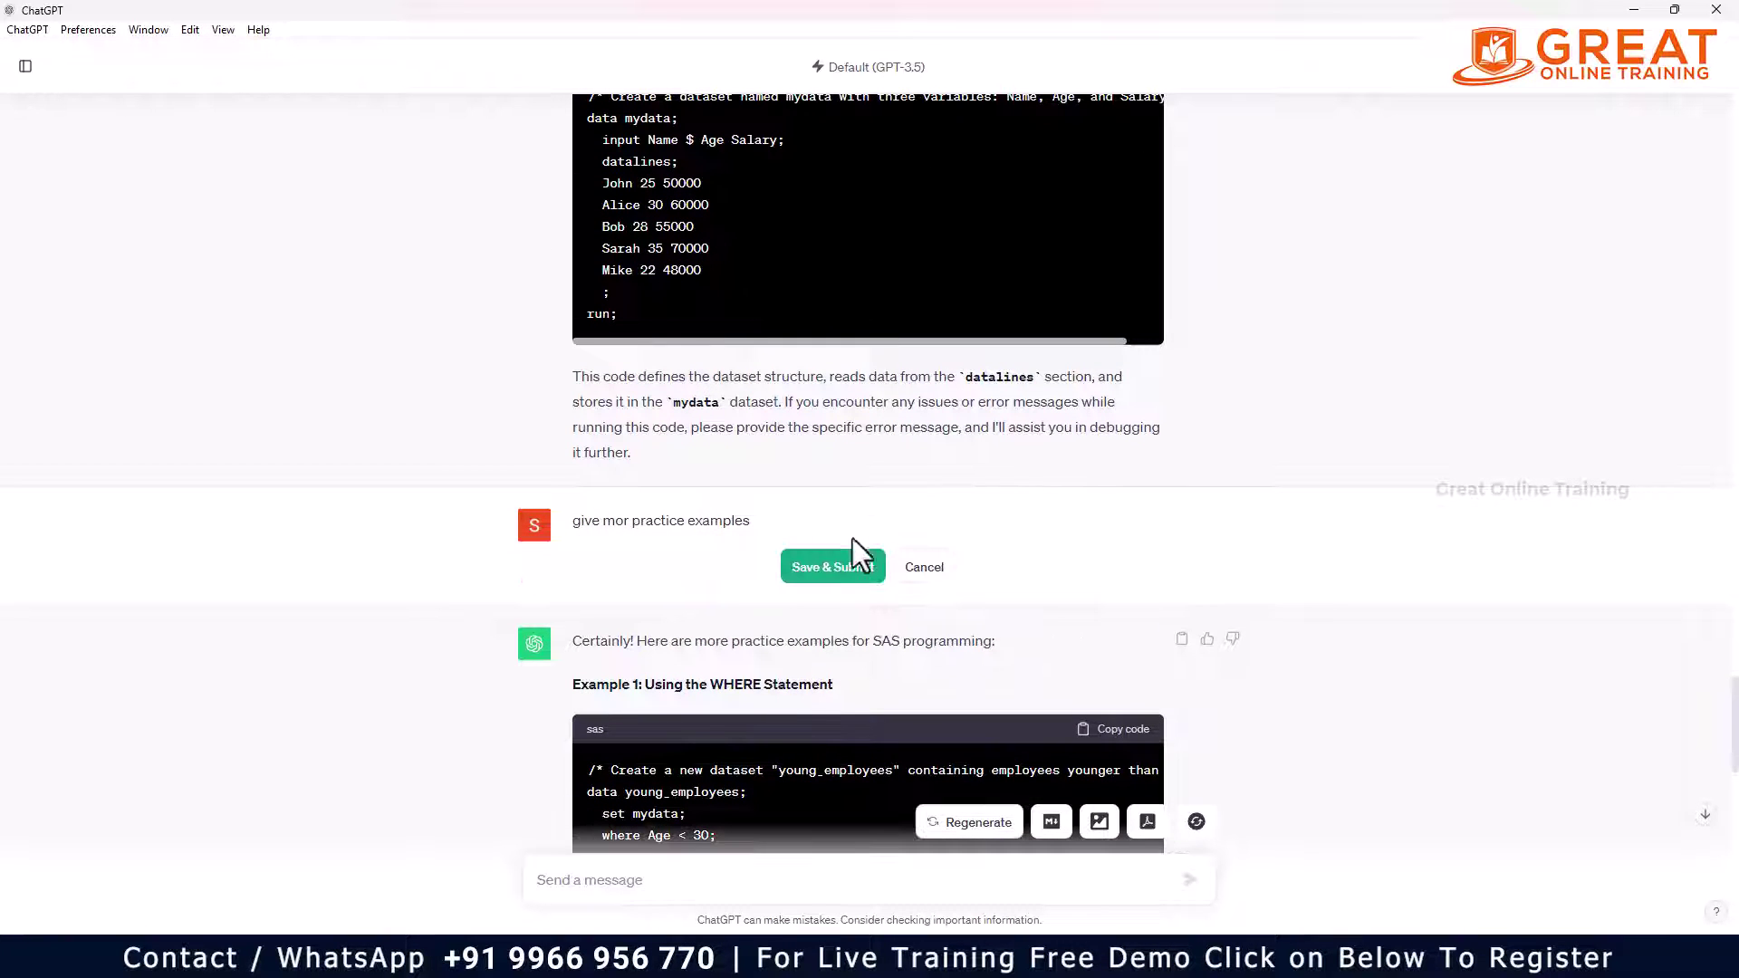
type("on proc")
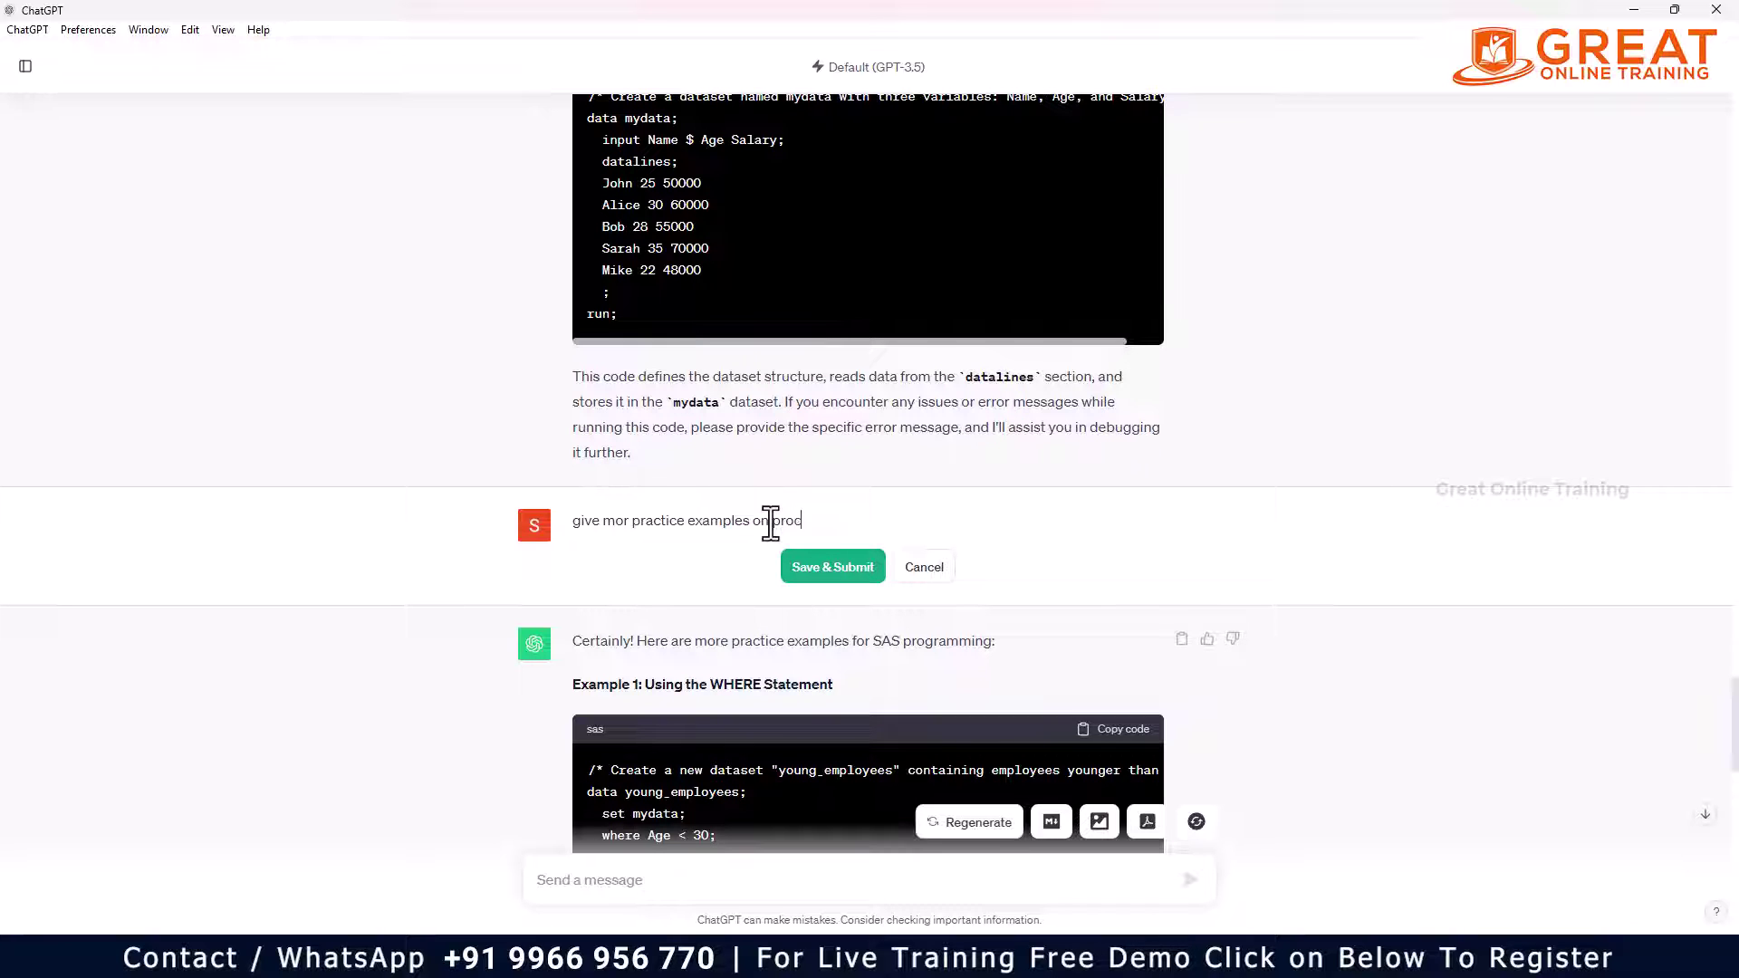
type(" sort")
left_click(638, 522)
type("e p")
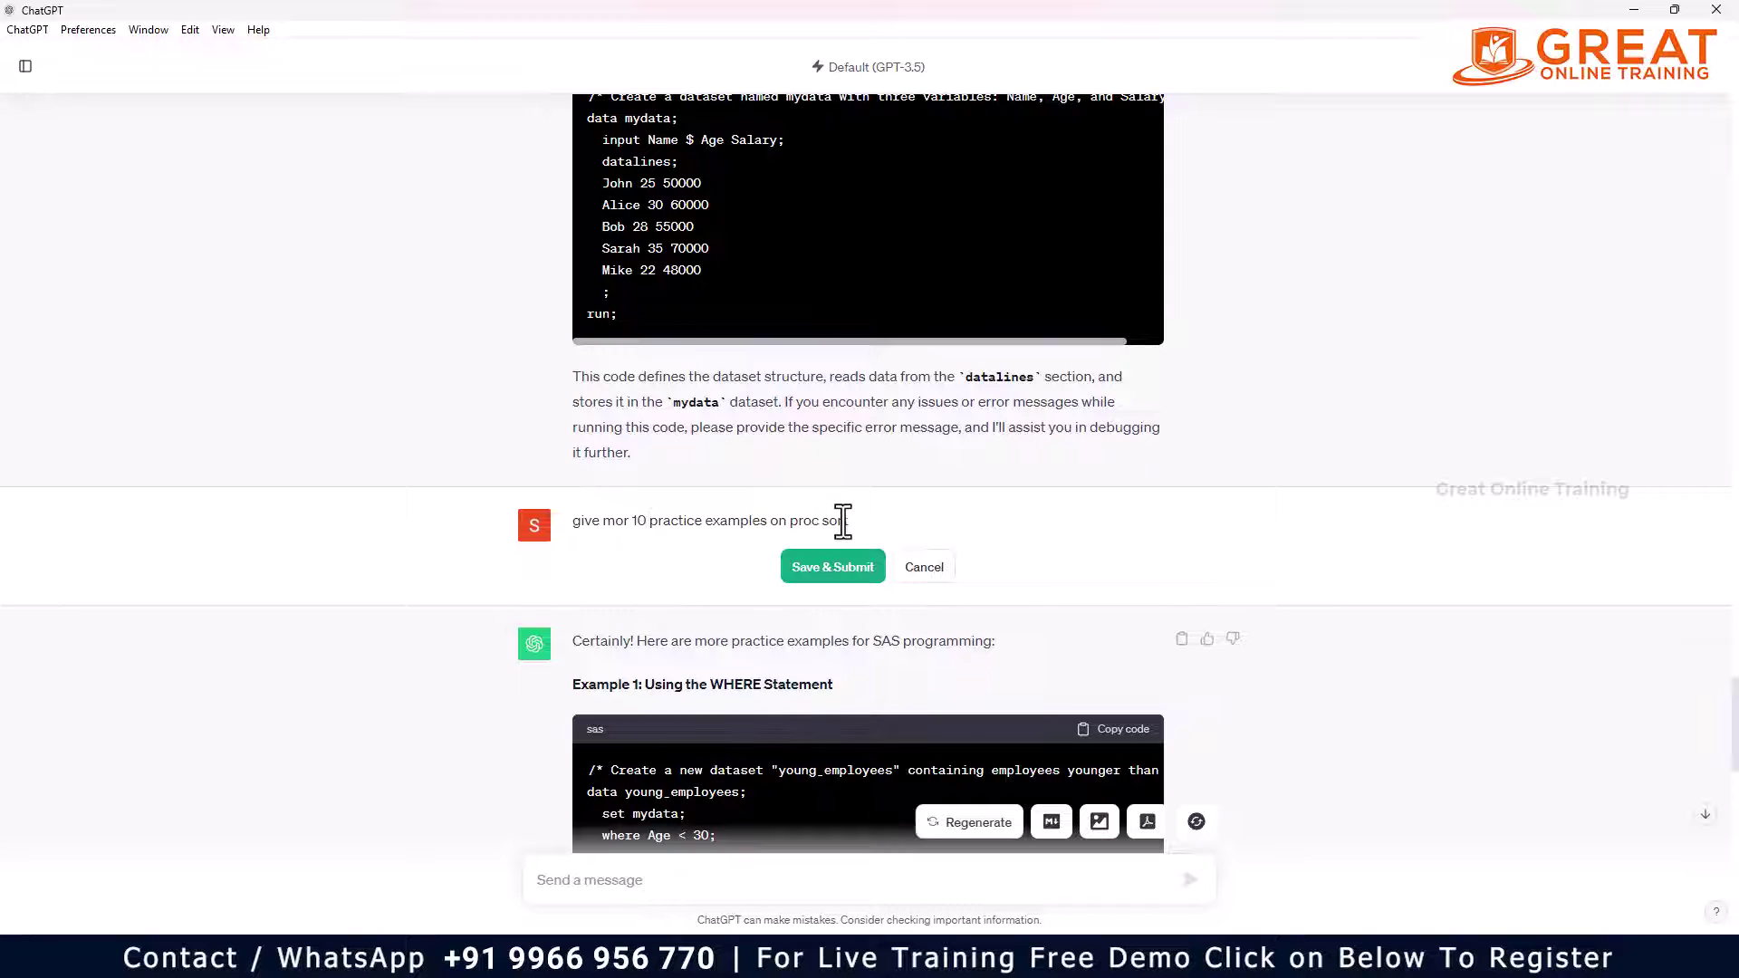
type(" in sas")
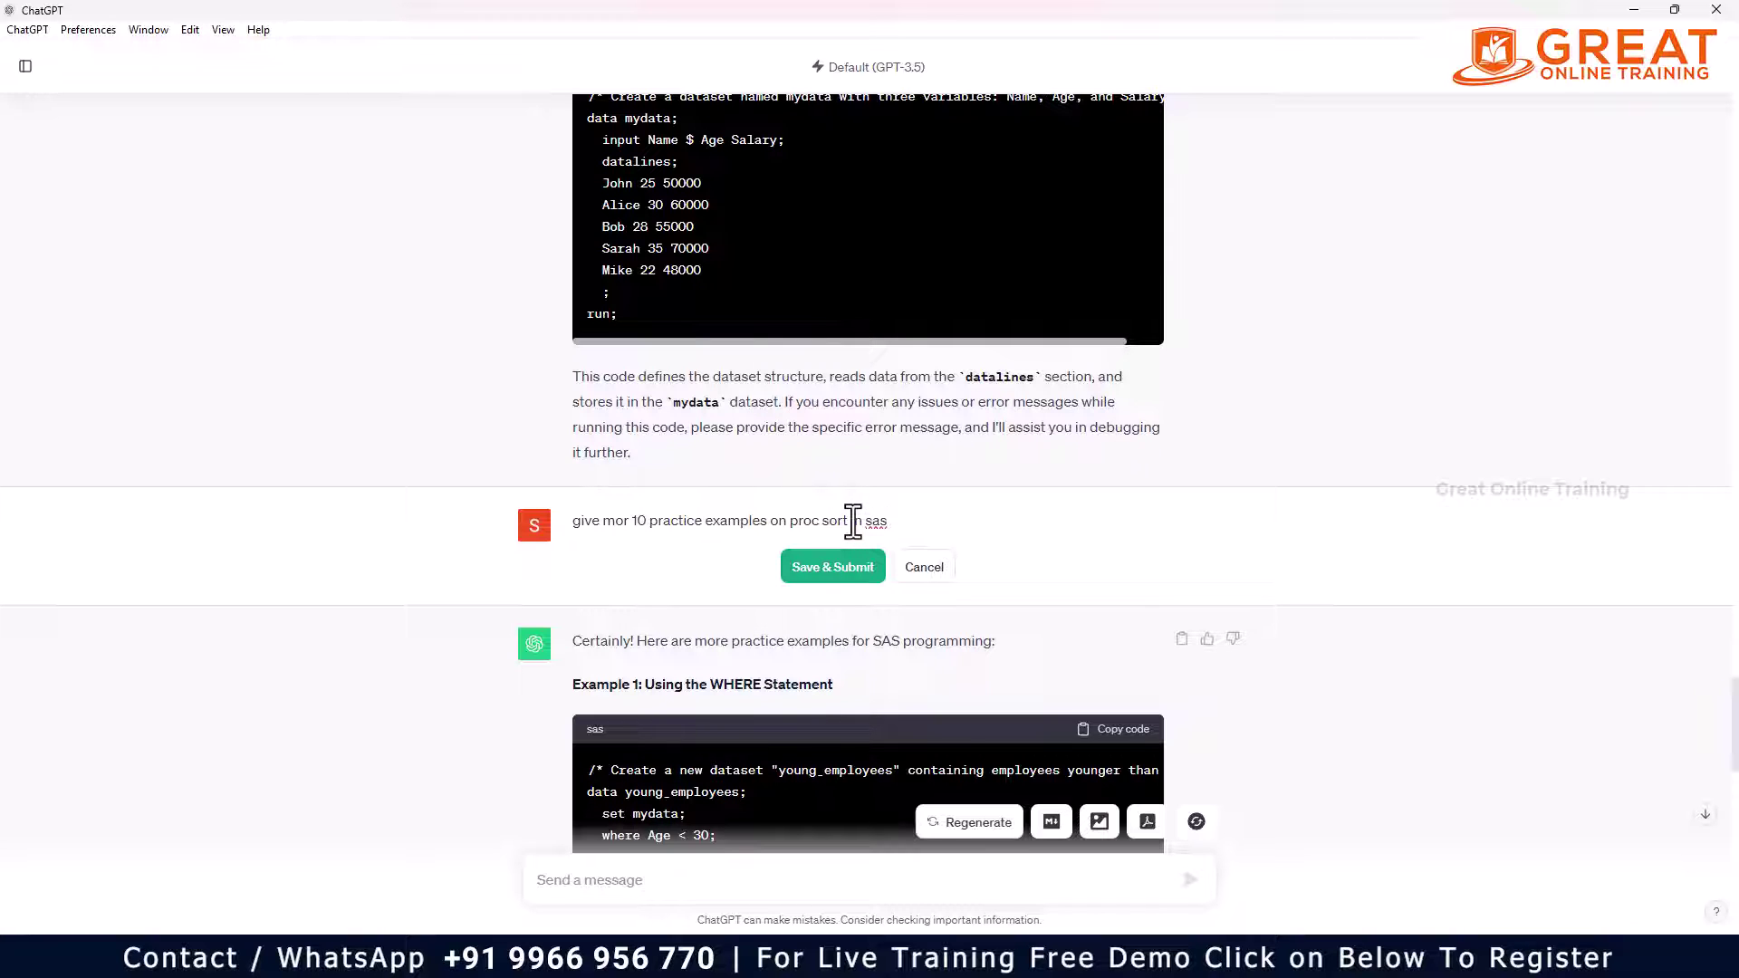
left_click(828, 568)
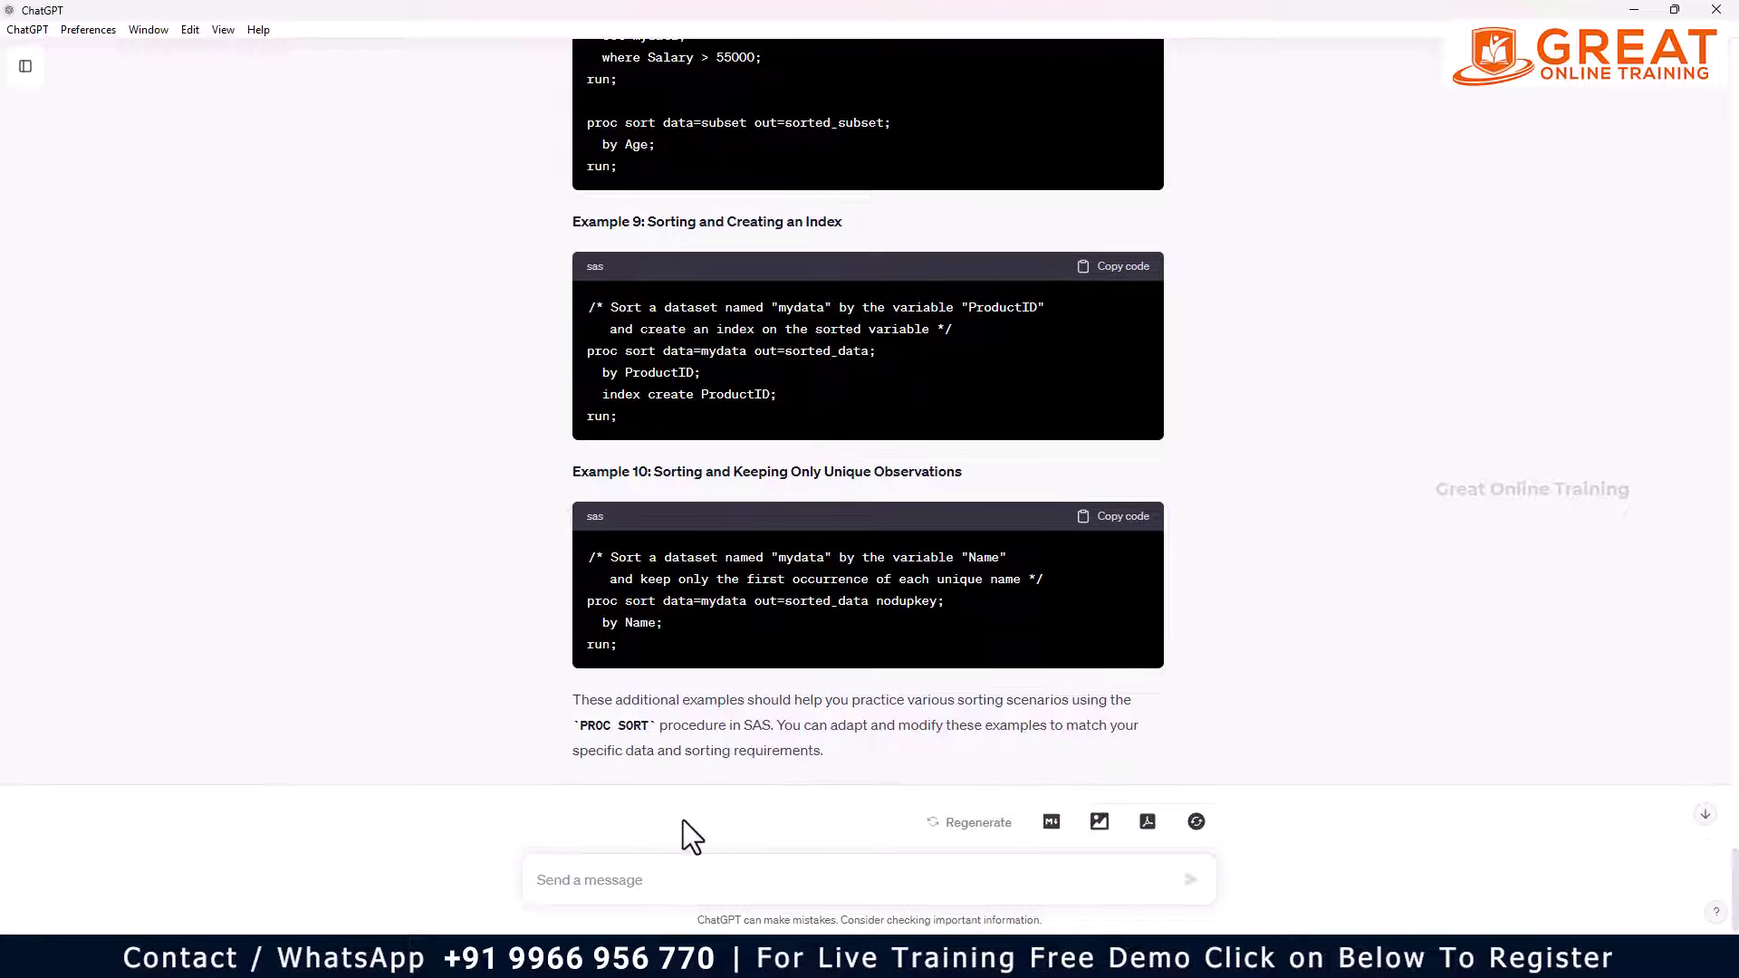
Ask ChatGPT for further PROC SORT examples with the message "give more from 11 to 20"
left_click(662, 888)
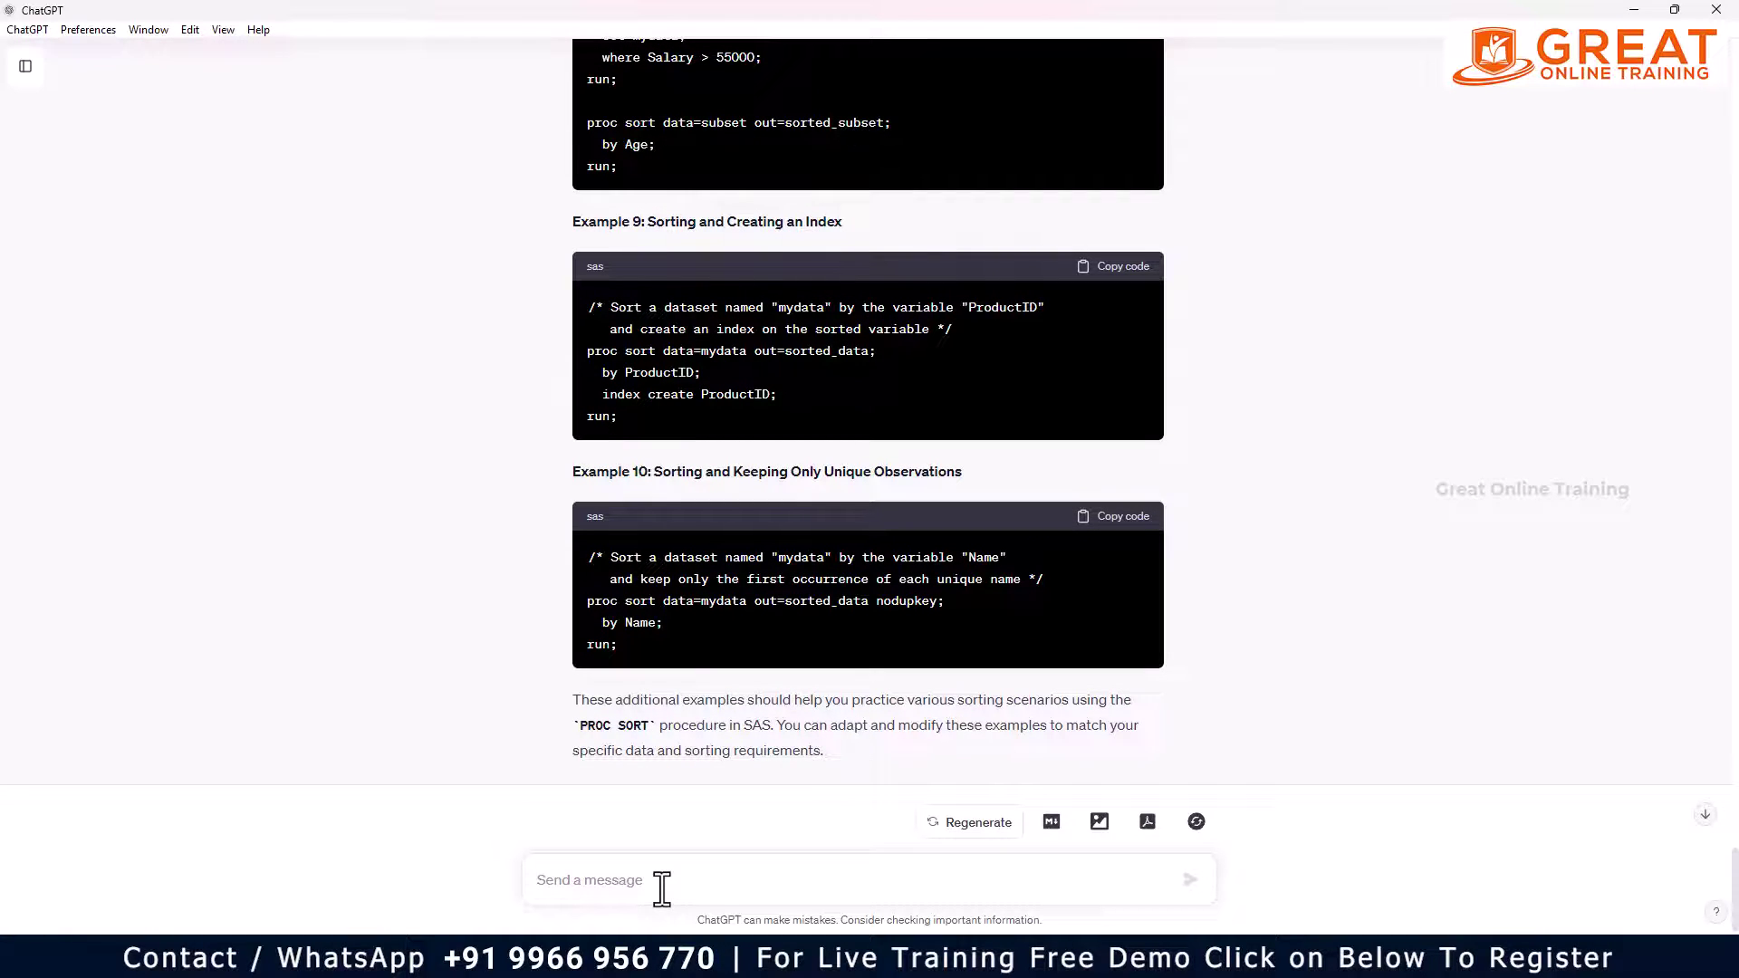
type("give more  f")
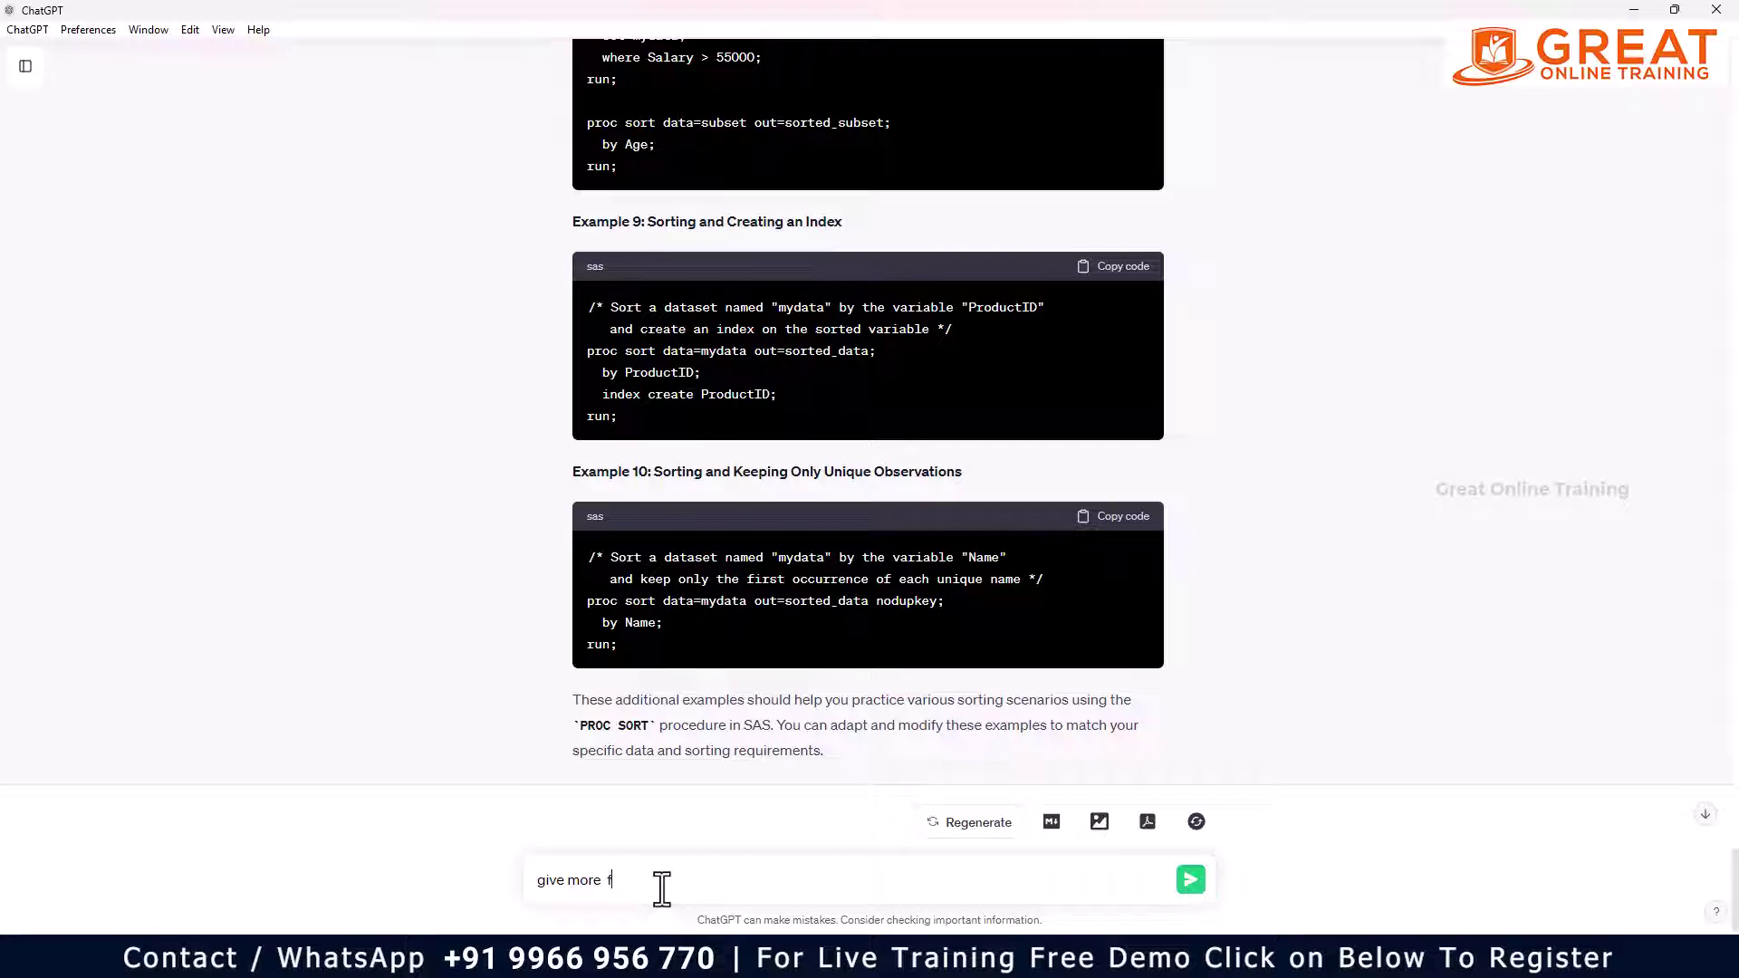
type("rom 11 to 20")
key("Return")
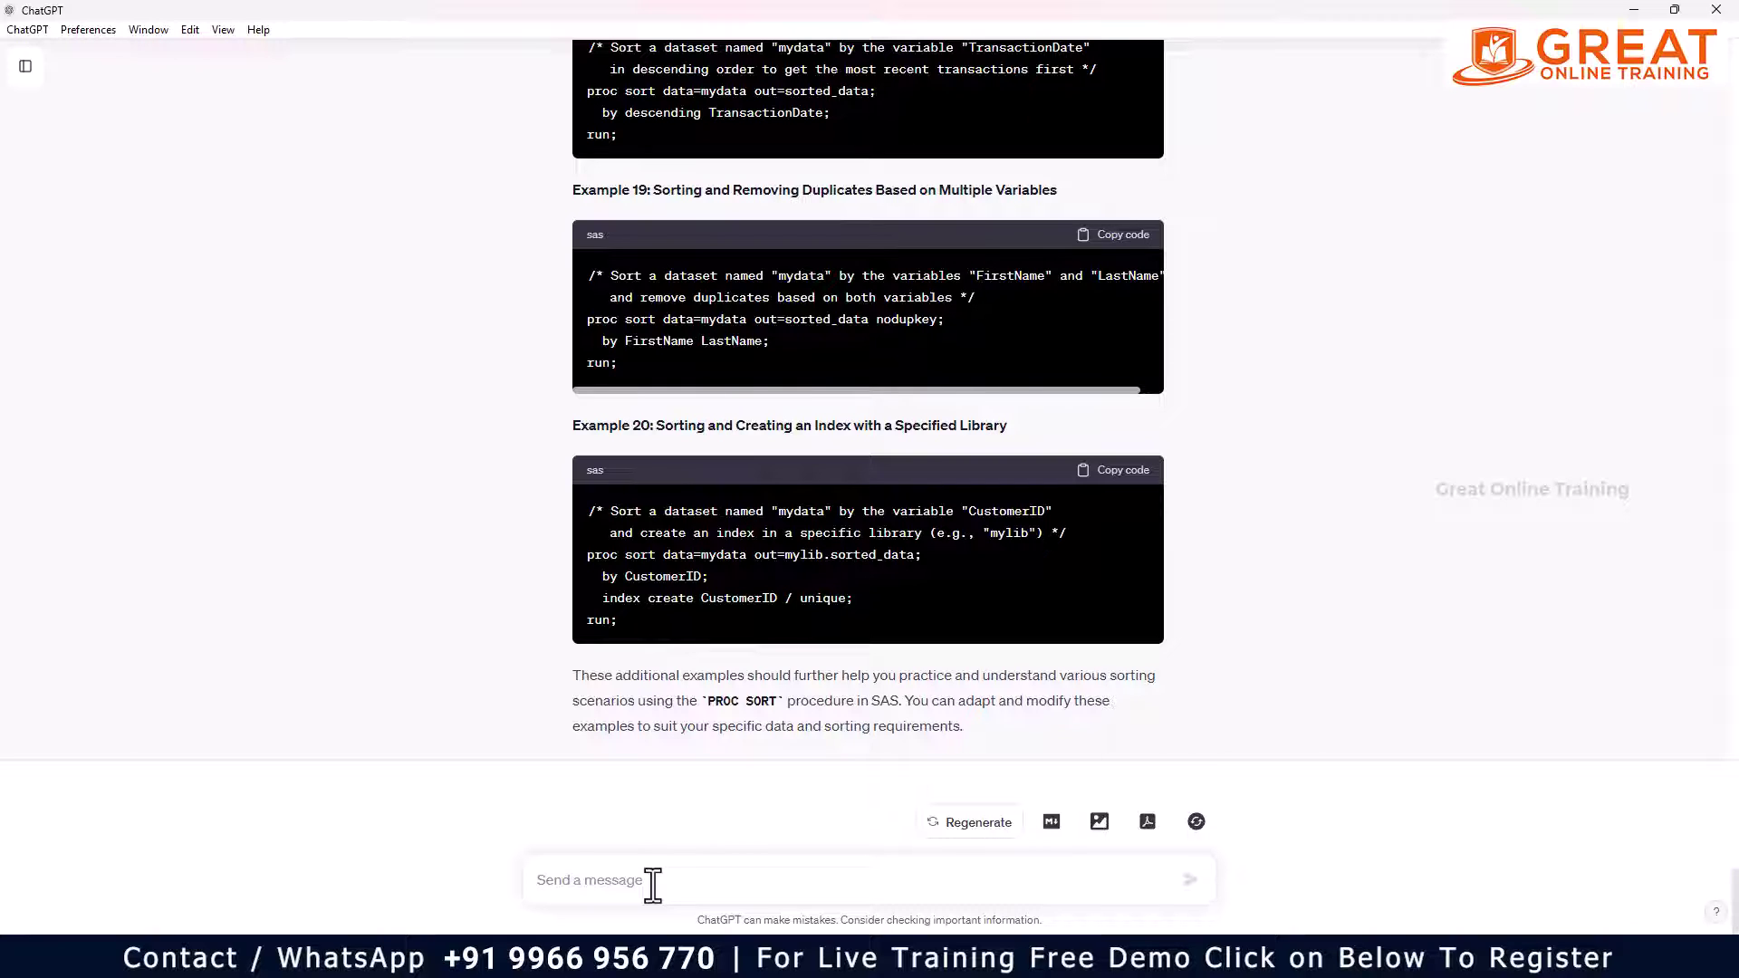
Ask ChatGPT to "give some multiple choice questions to practice on sas Proc sort method", correcting the misspelled last word before sending
type("give ")
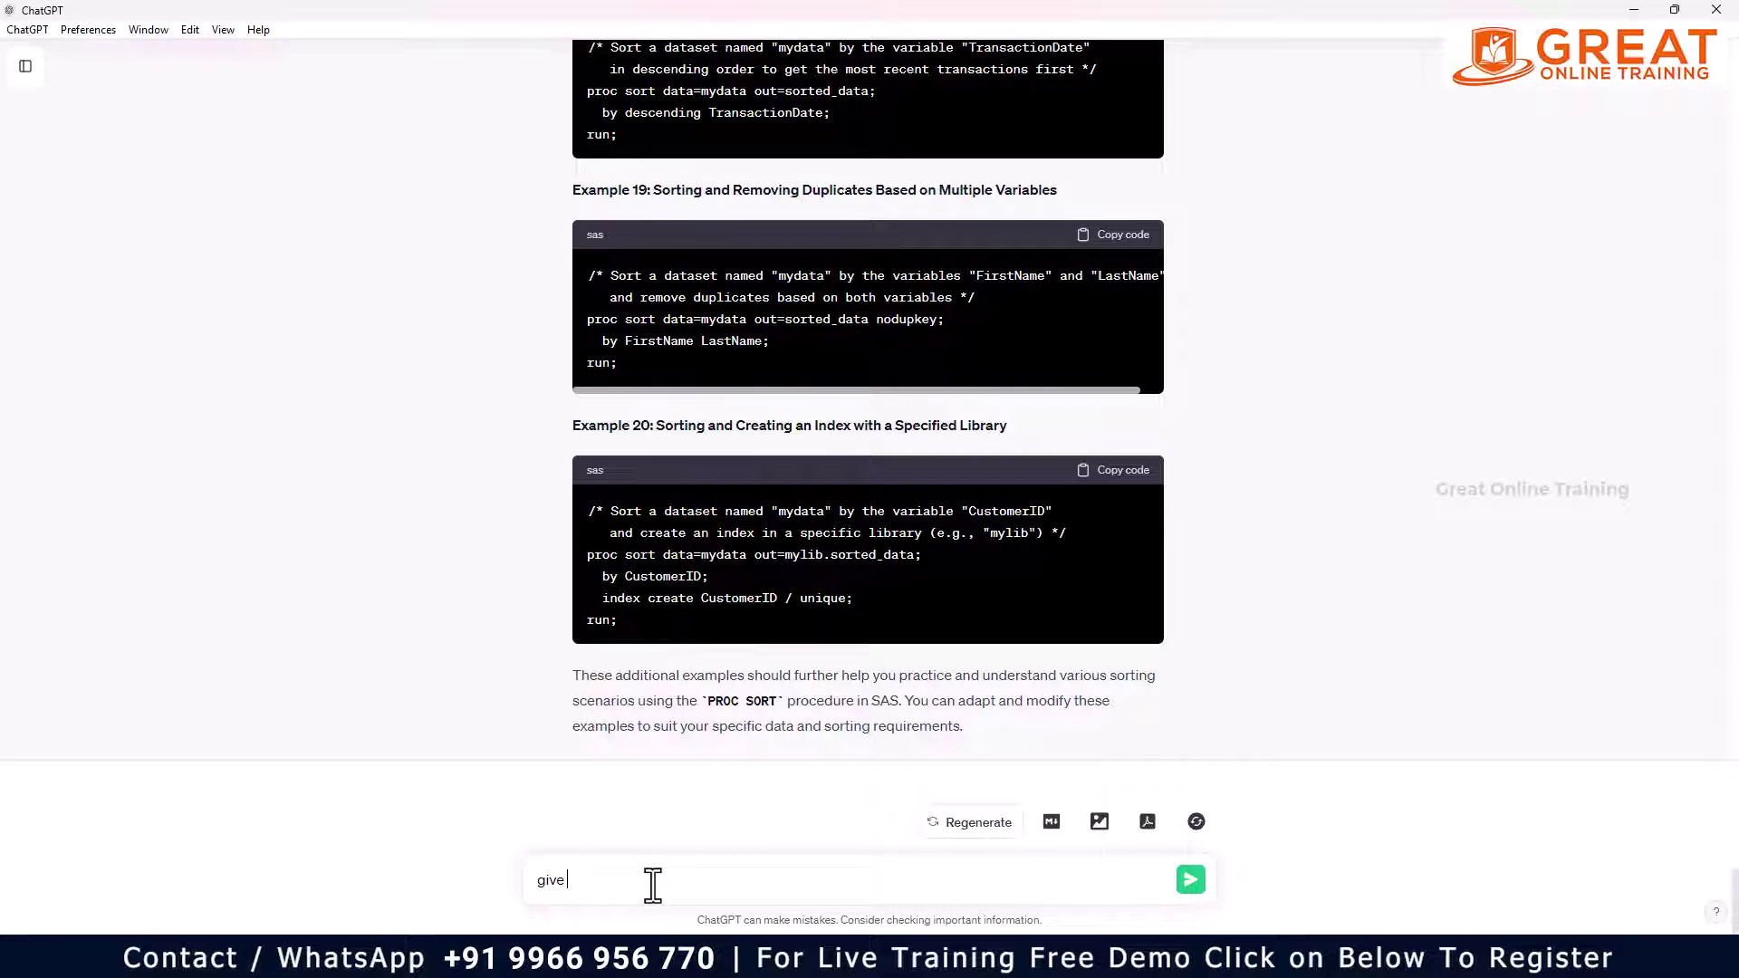
type("some mu")
type("ltiple choice questions t")
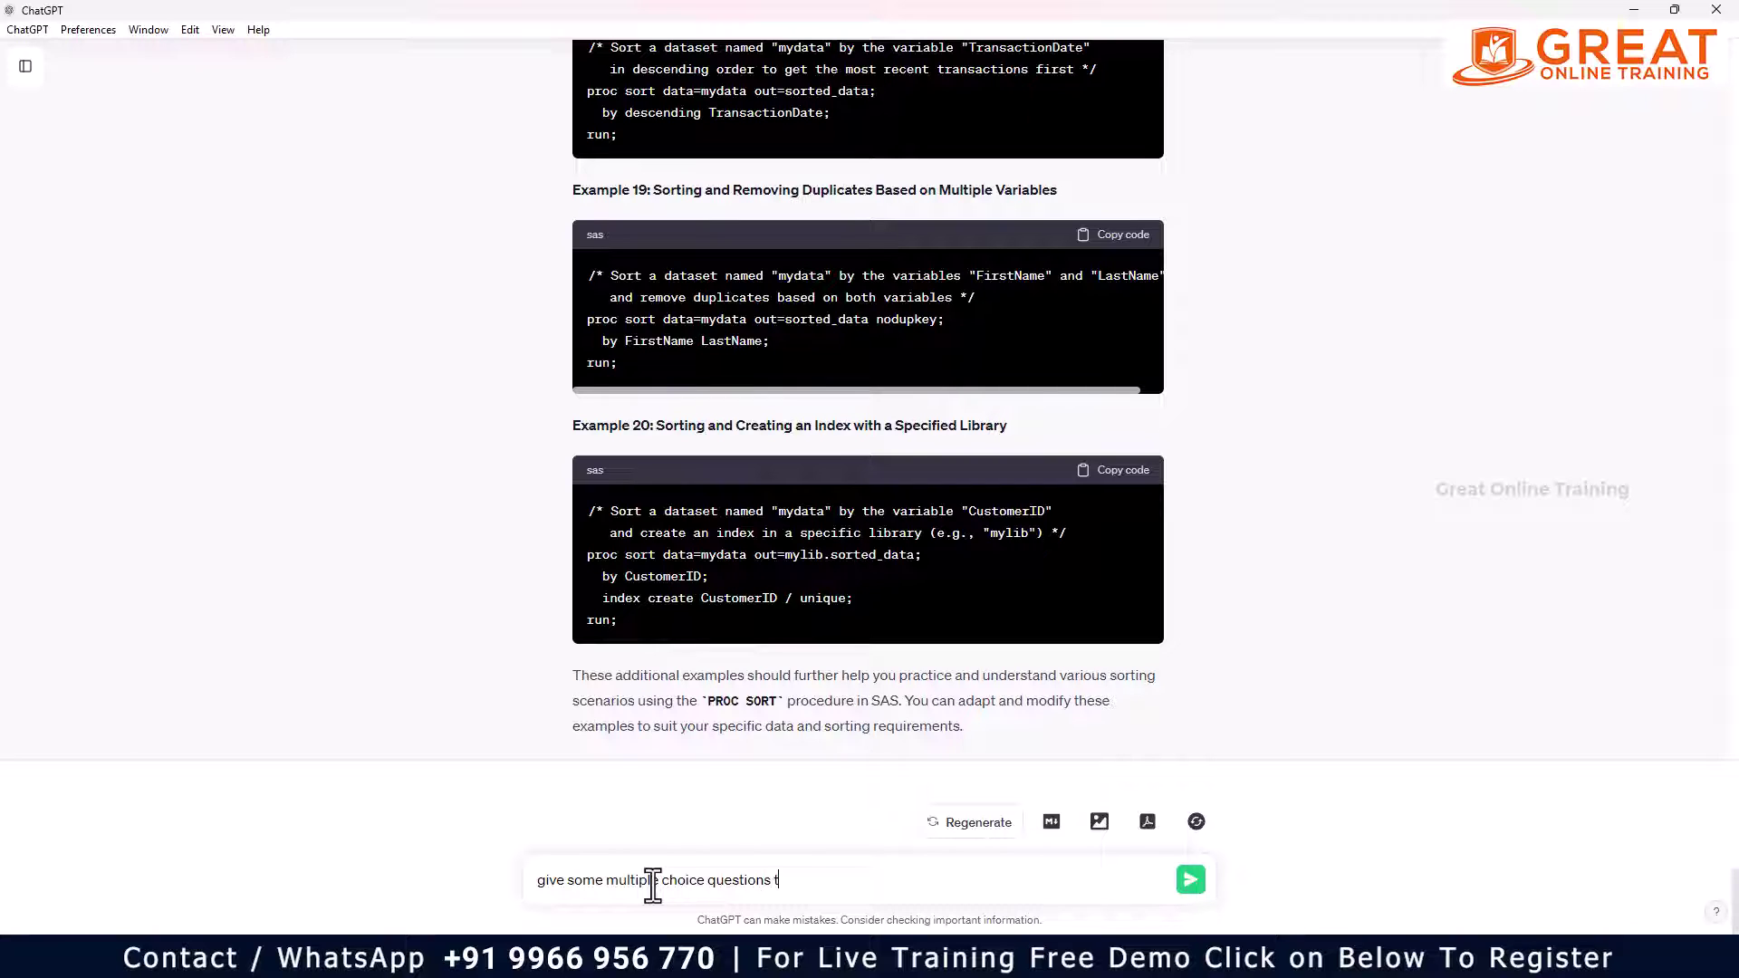
type("o")
type(" practice on sa")
type("sas")
type(" Pro")
type("c sort menthod")
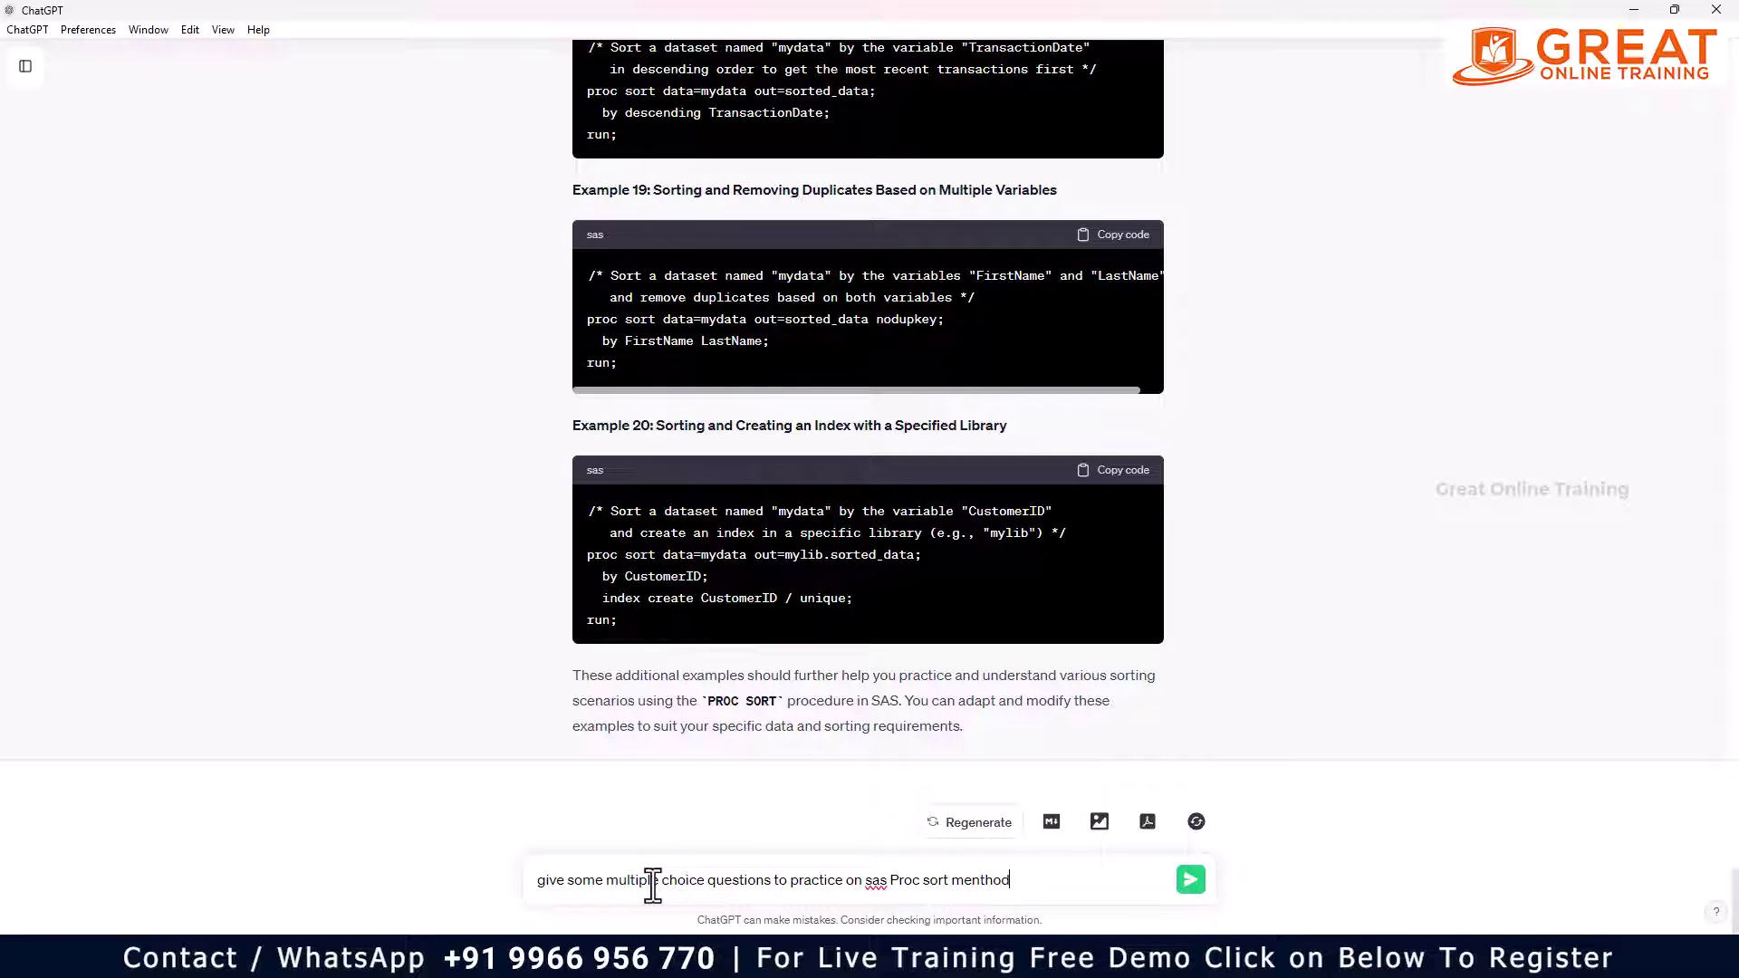
right_click(989, 878)
left_click(1051, 640)
key("Return")
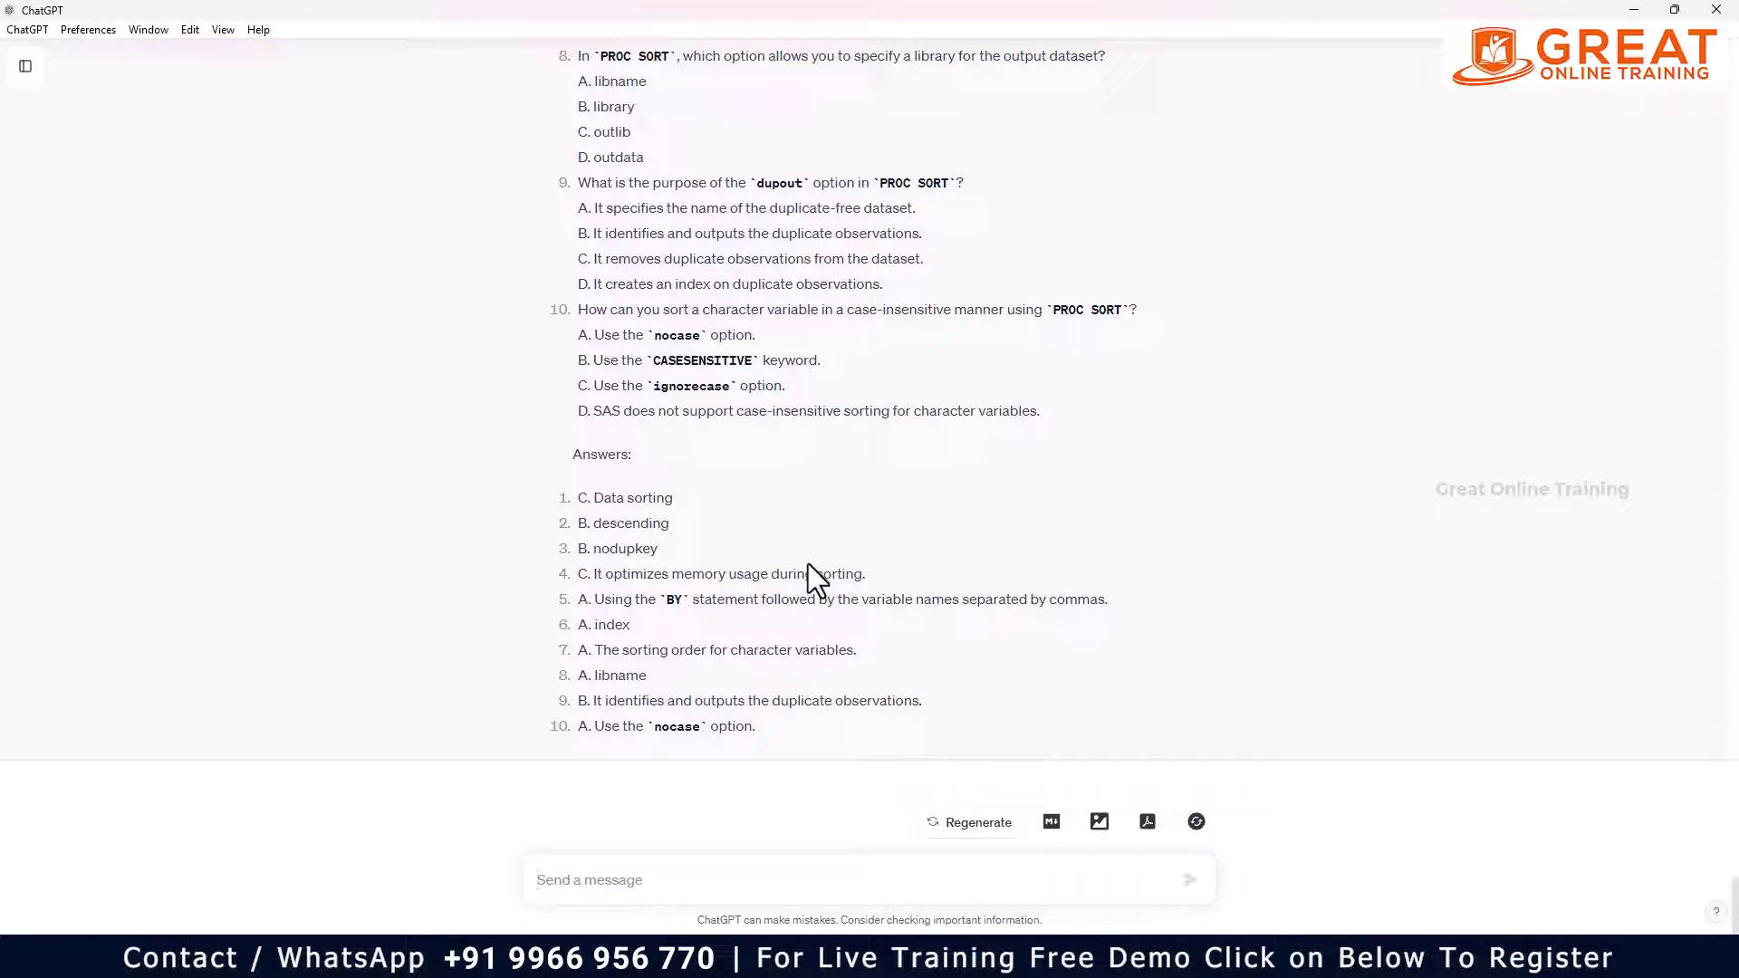
Review the PROC SORT multiple choice questions and the answer key below them
left_click_drag(590, 497, 631, 548)
left_click(589, 525)
left_click(662, 722)
scroll(726, 412, "up", 5)
scroll(726, 411, "down", 3)
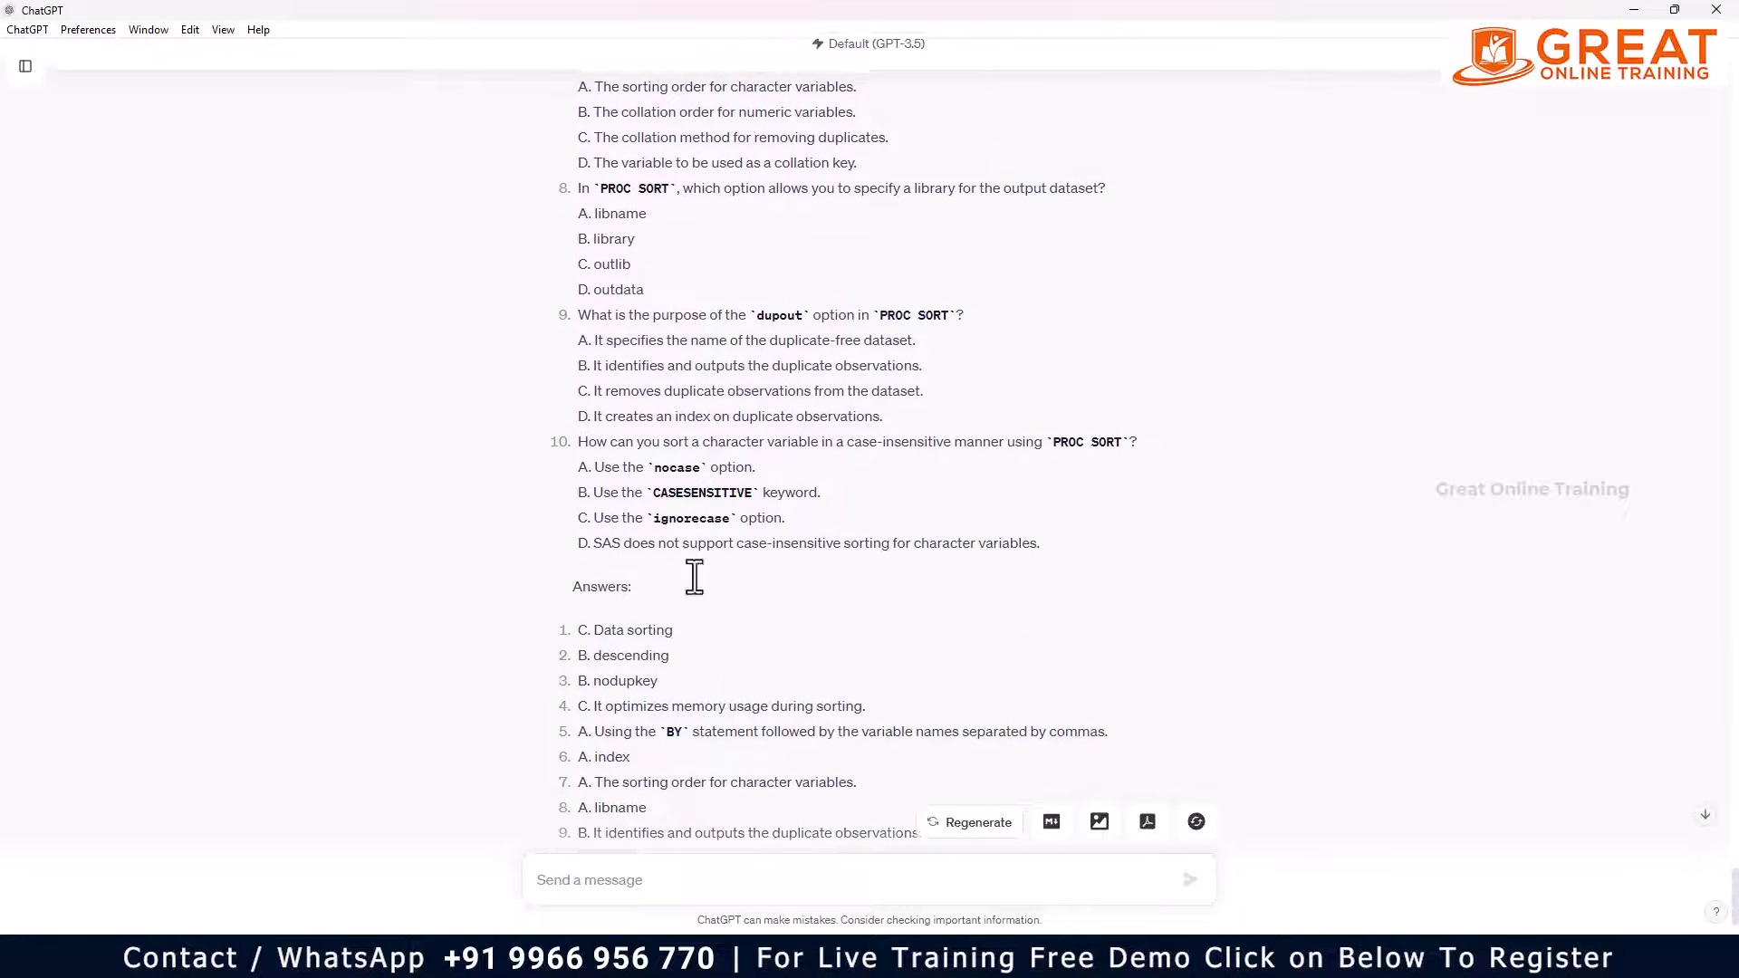
Send ChatGPT the request "give me some questions for sas base exam"
left_click(647, 881)
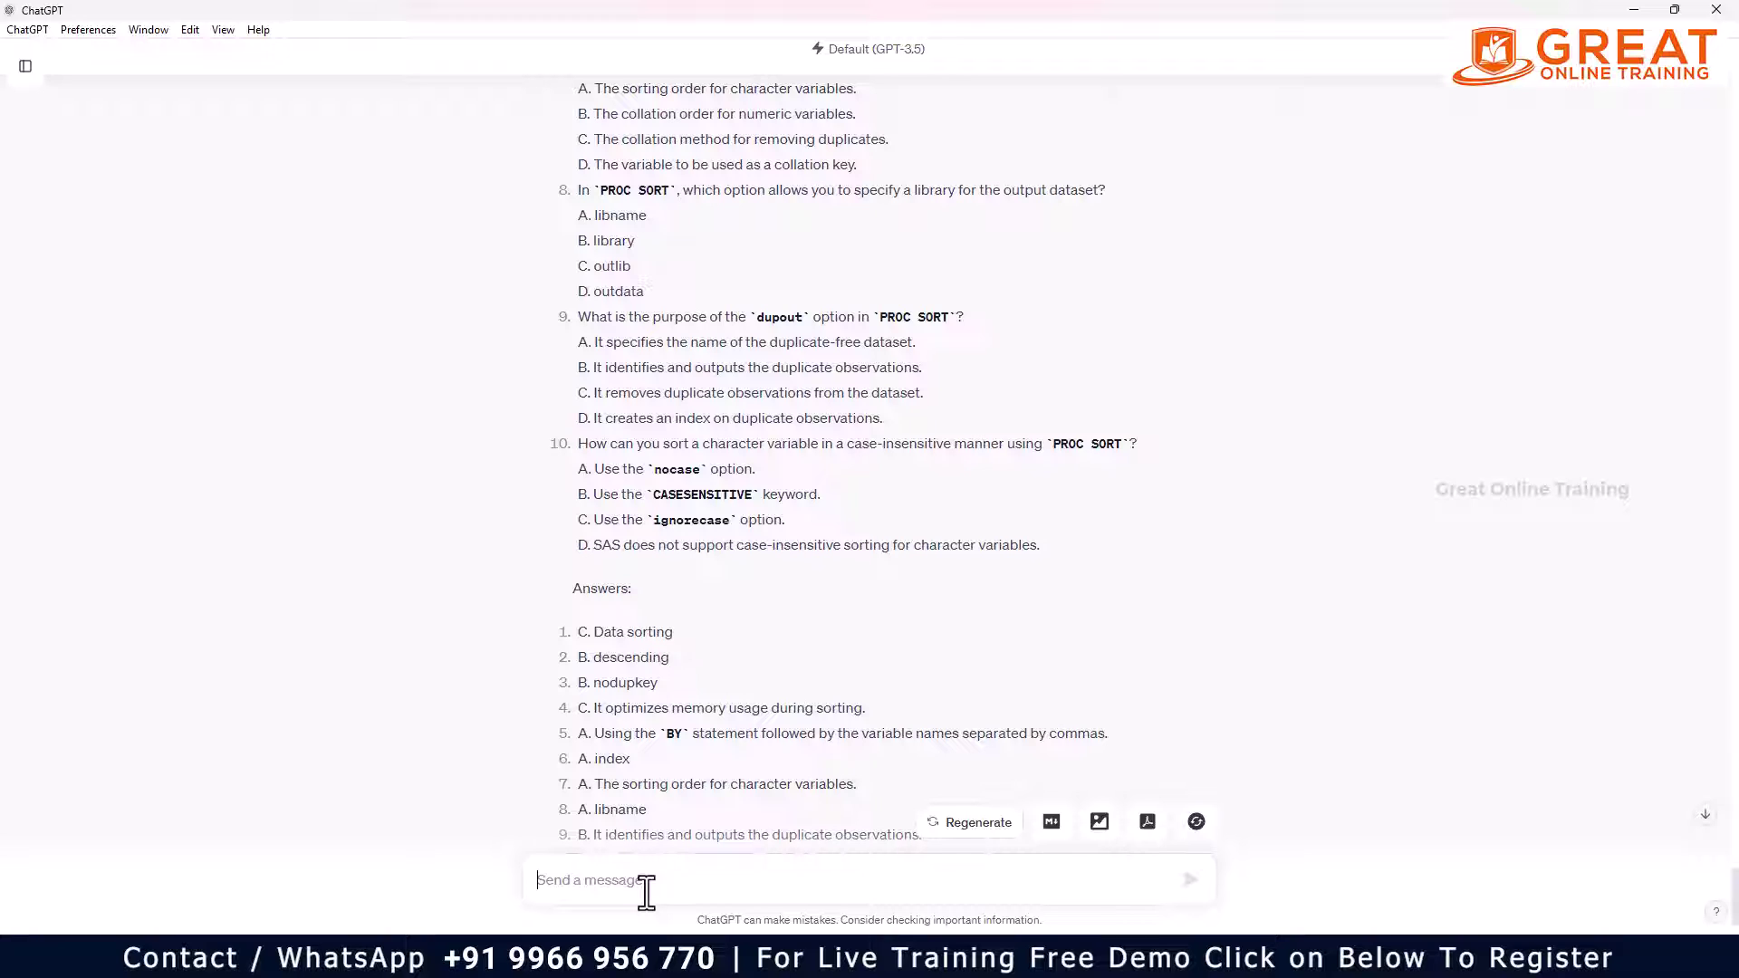
type("give ")
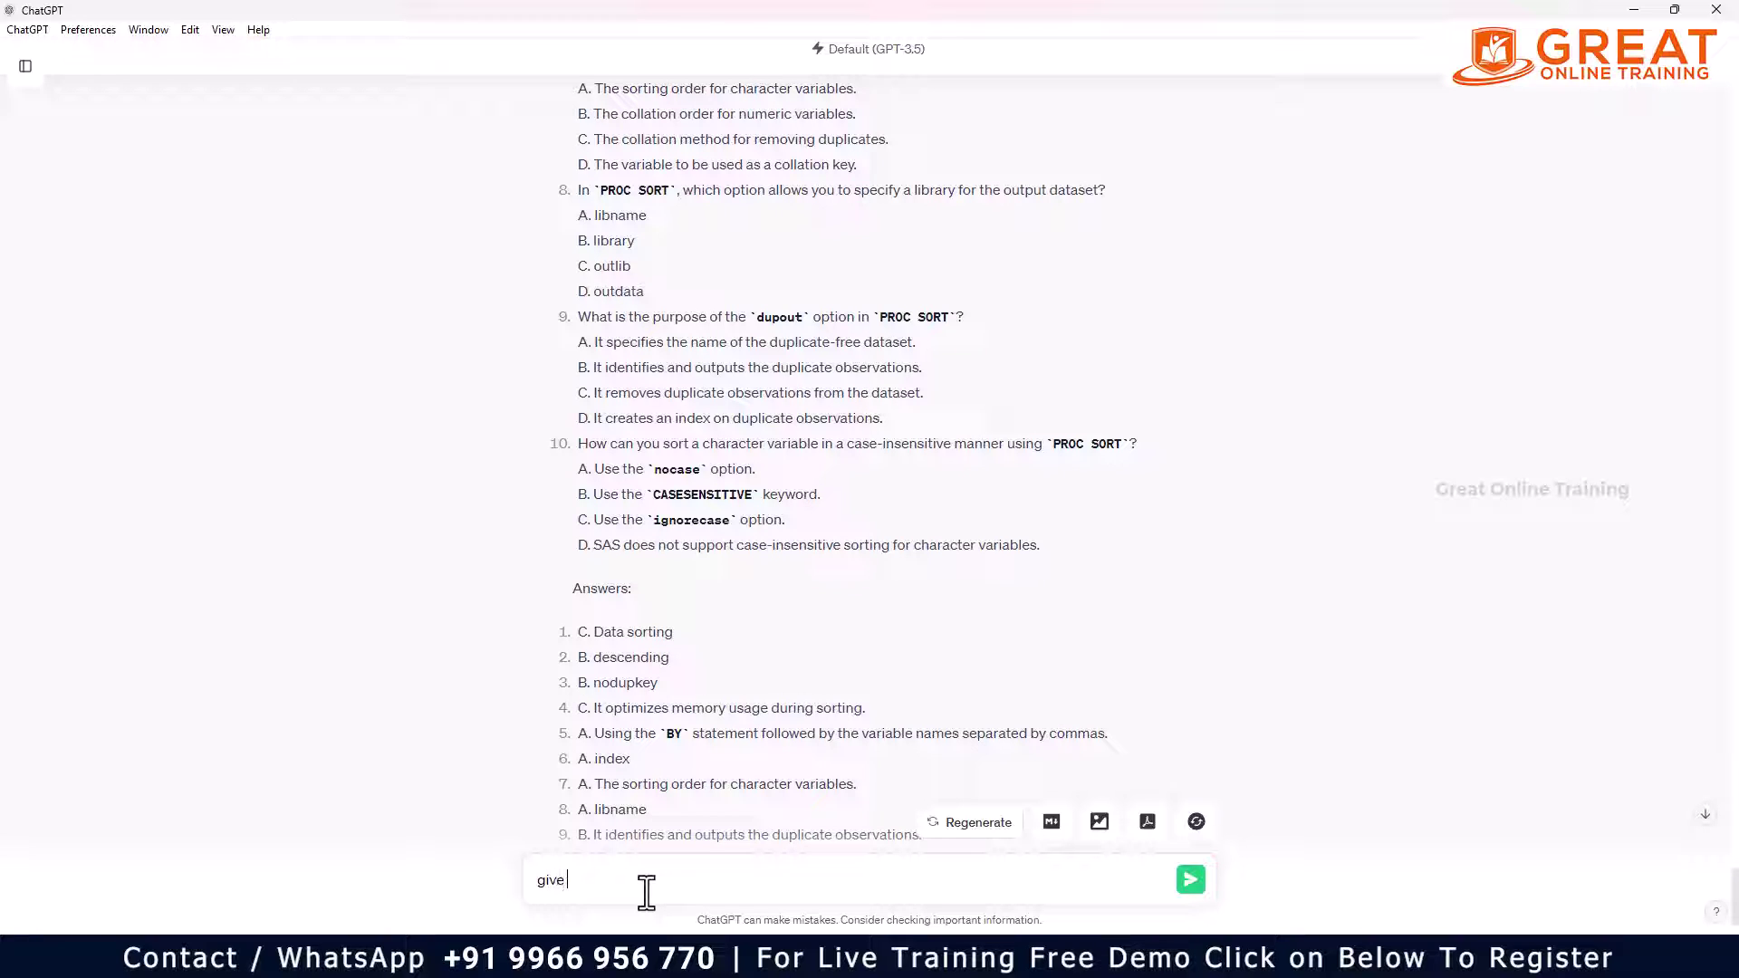
type("me some questions for sas bas")
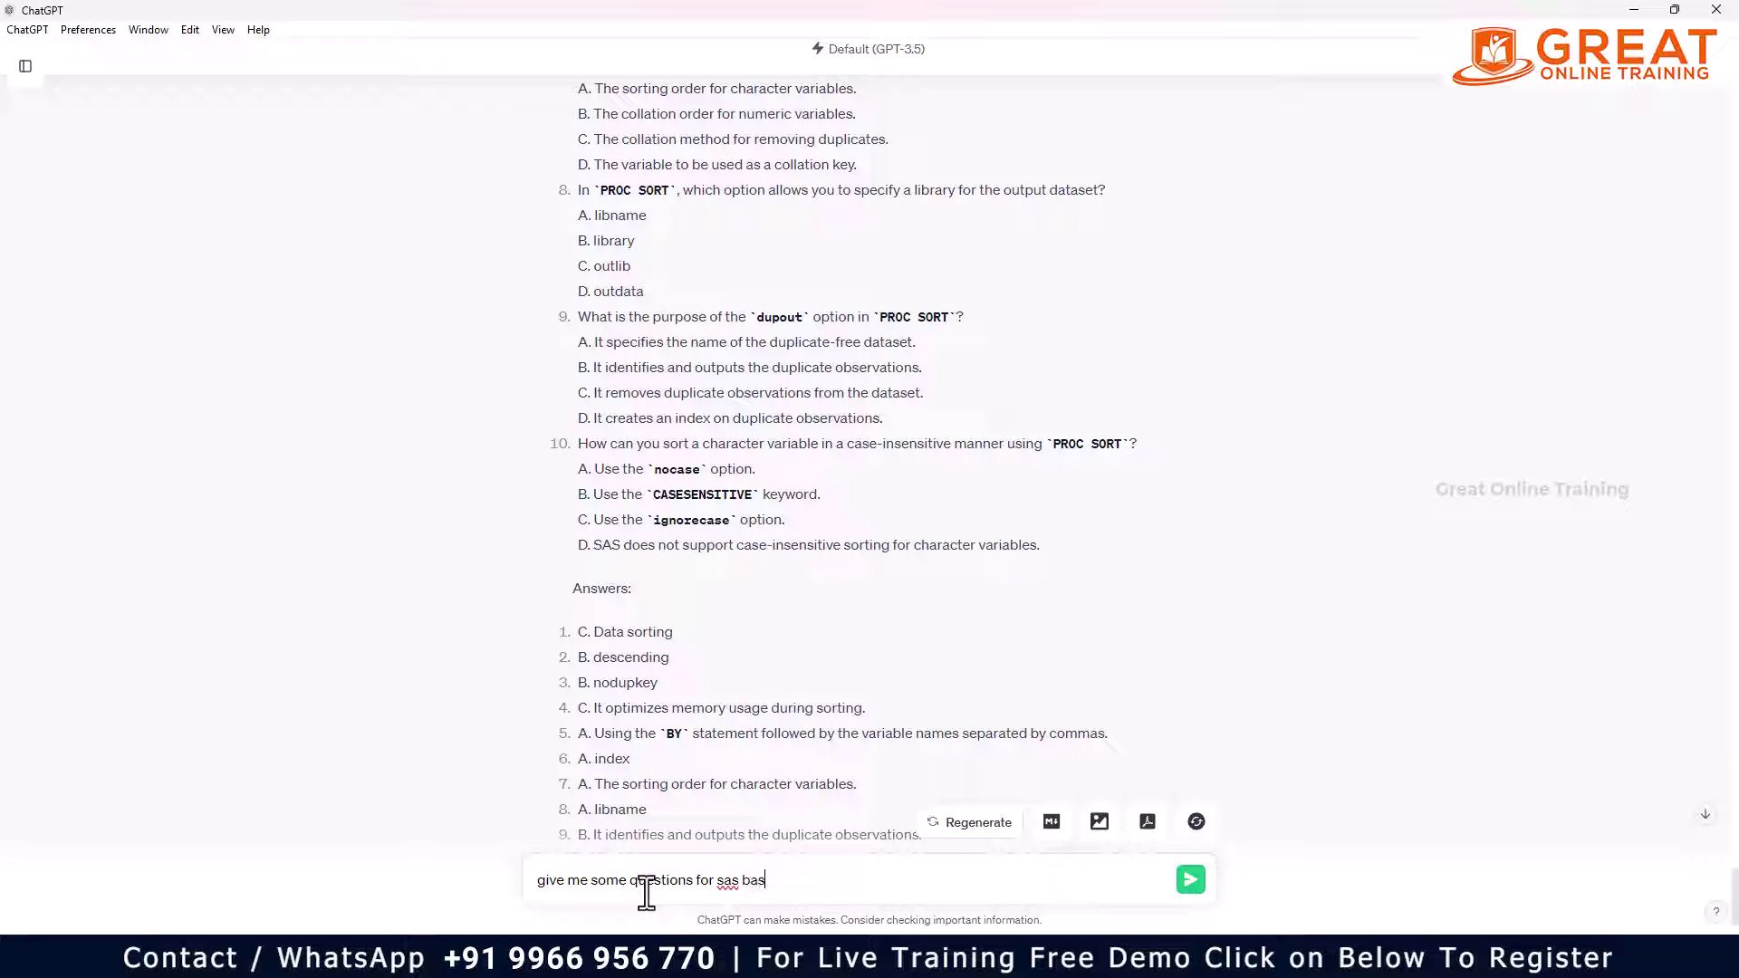
type("e exam")
key("Return")
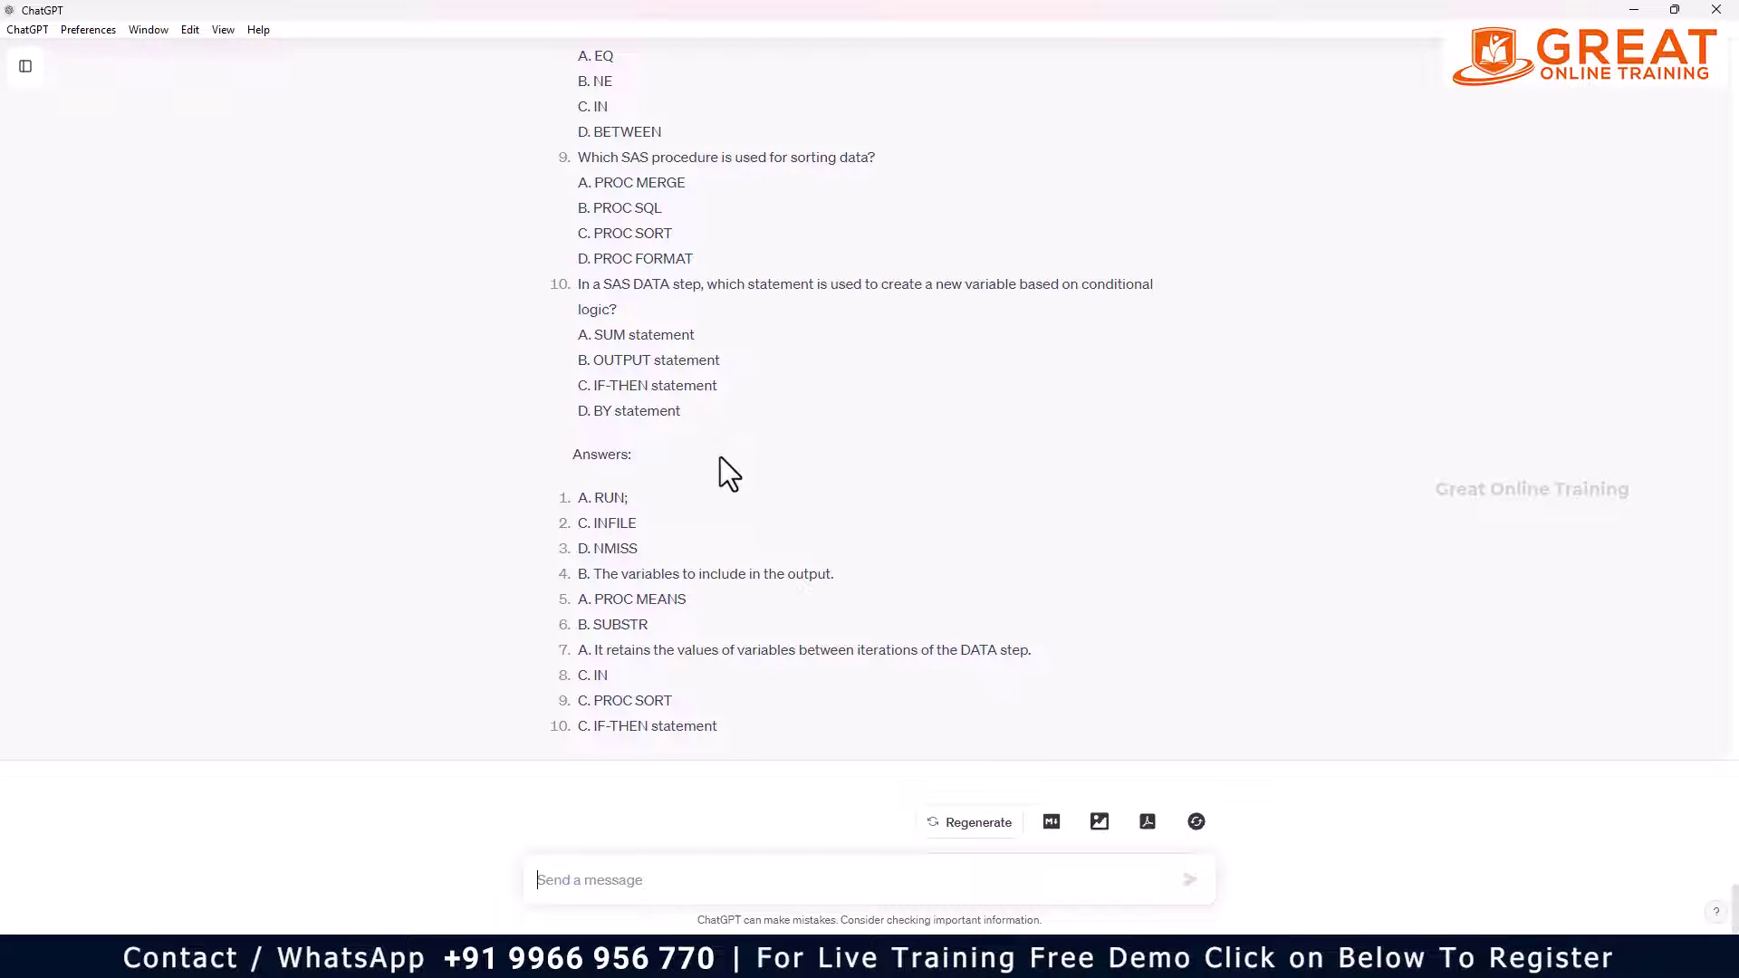
Send ChatGPT the request "give me some sas Interview questions"
type("give m")
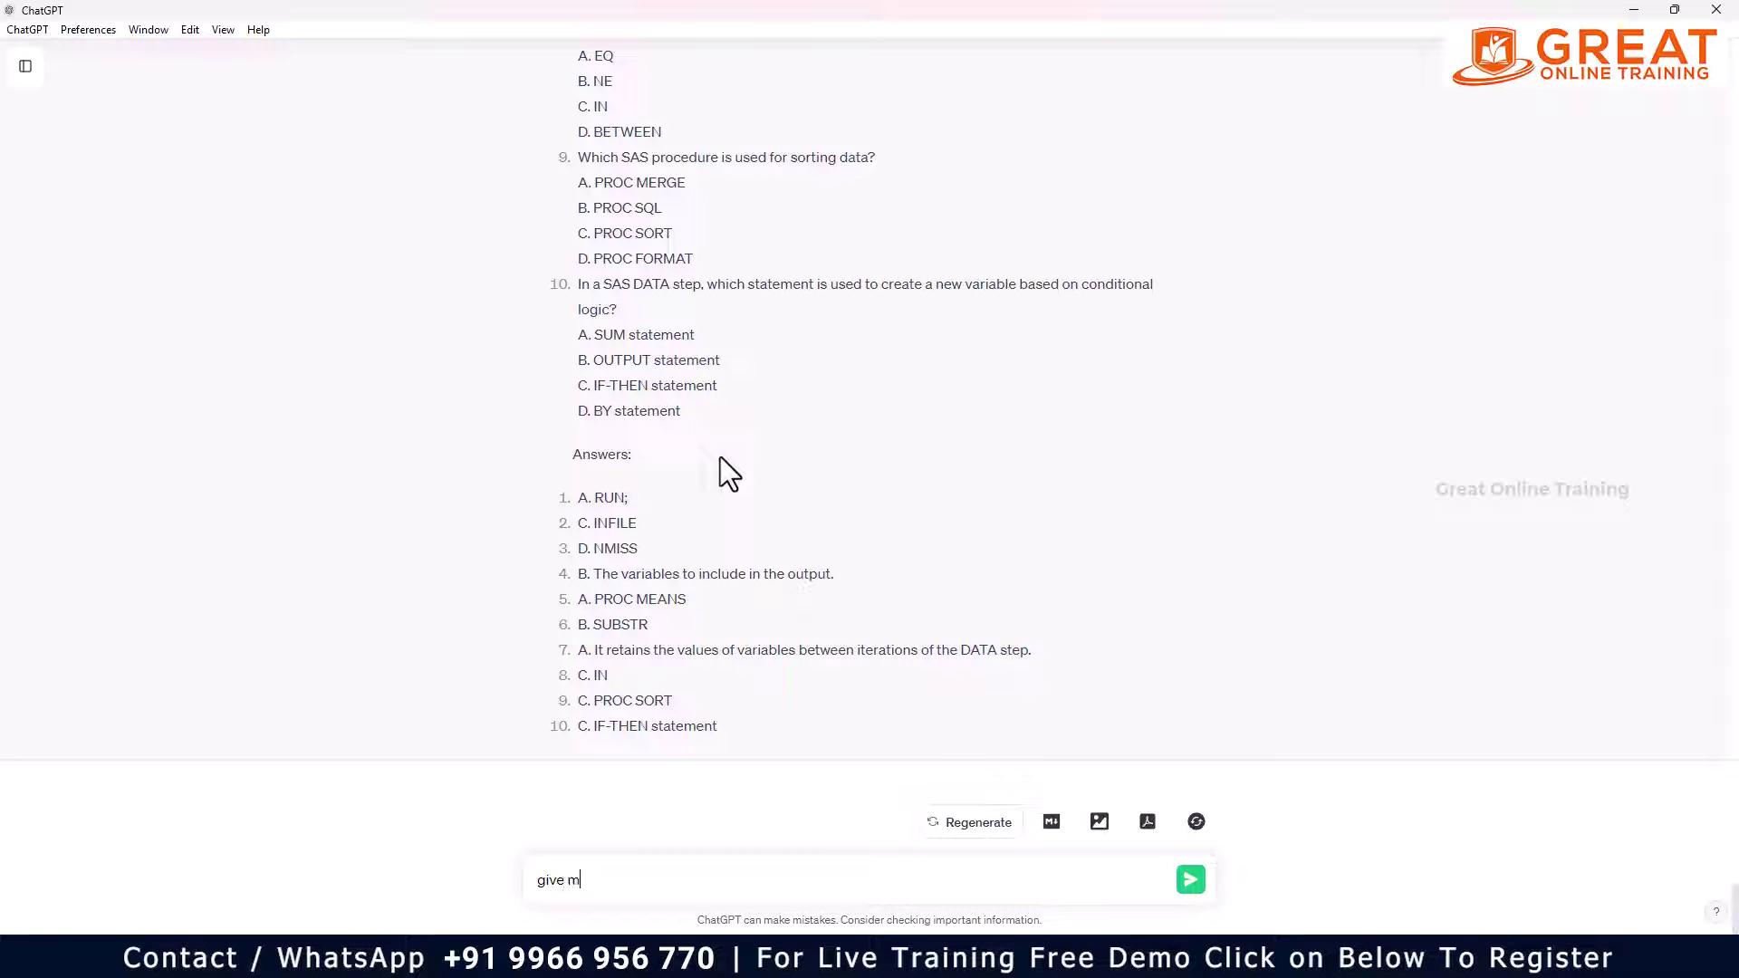
type("e some sas Interview questions")
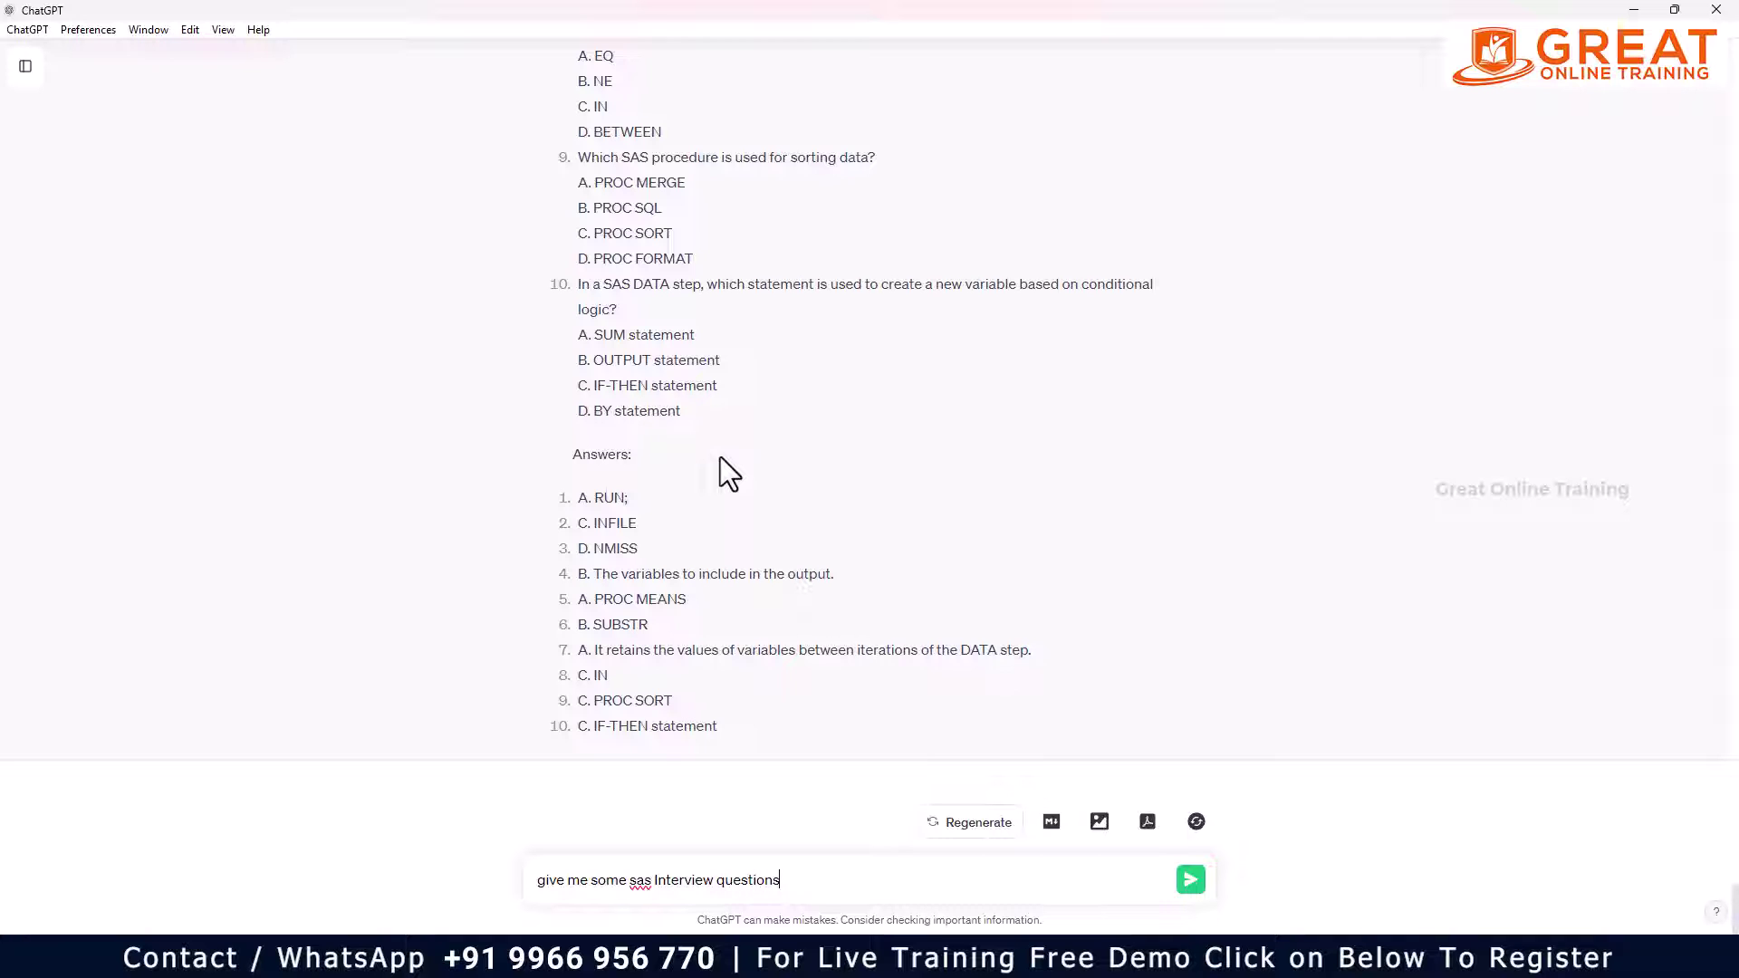
key("Return")
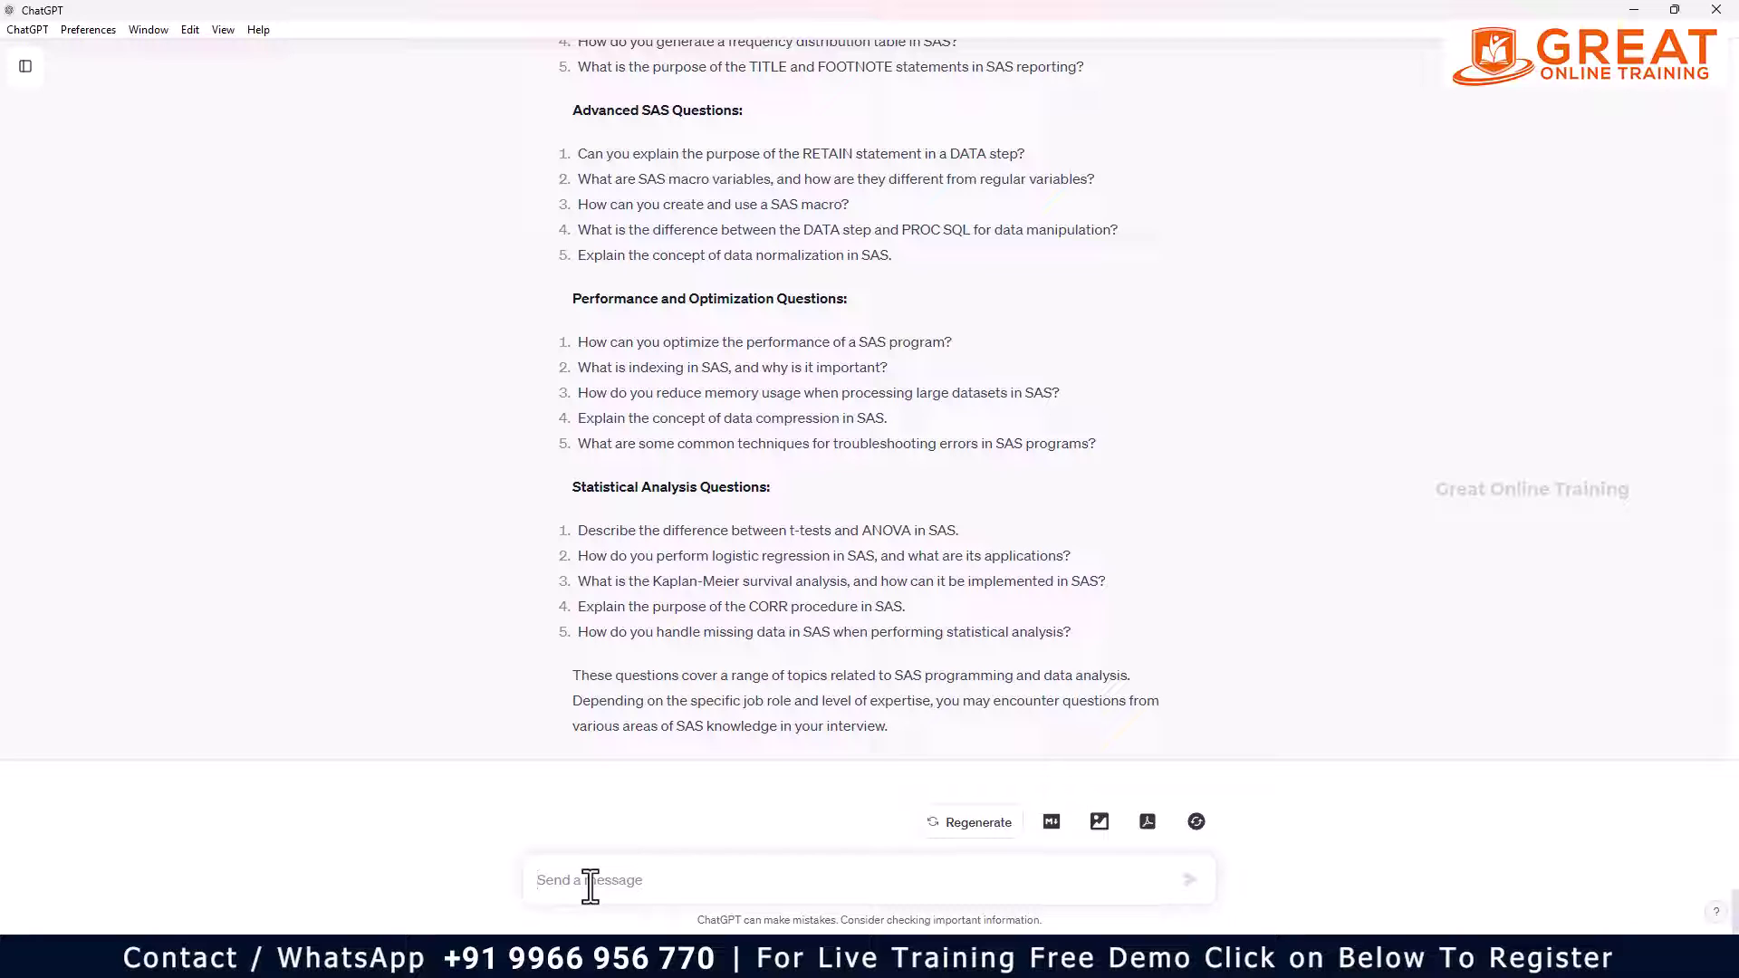
Ask ChatGPT for dataset creation questions with the message "give me some question on creating adsl dataset in sas"
type("give me")
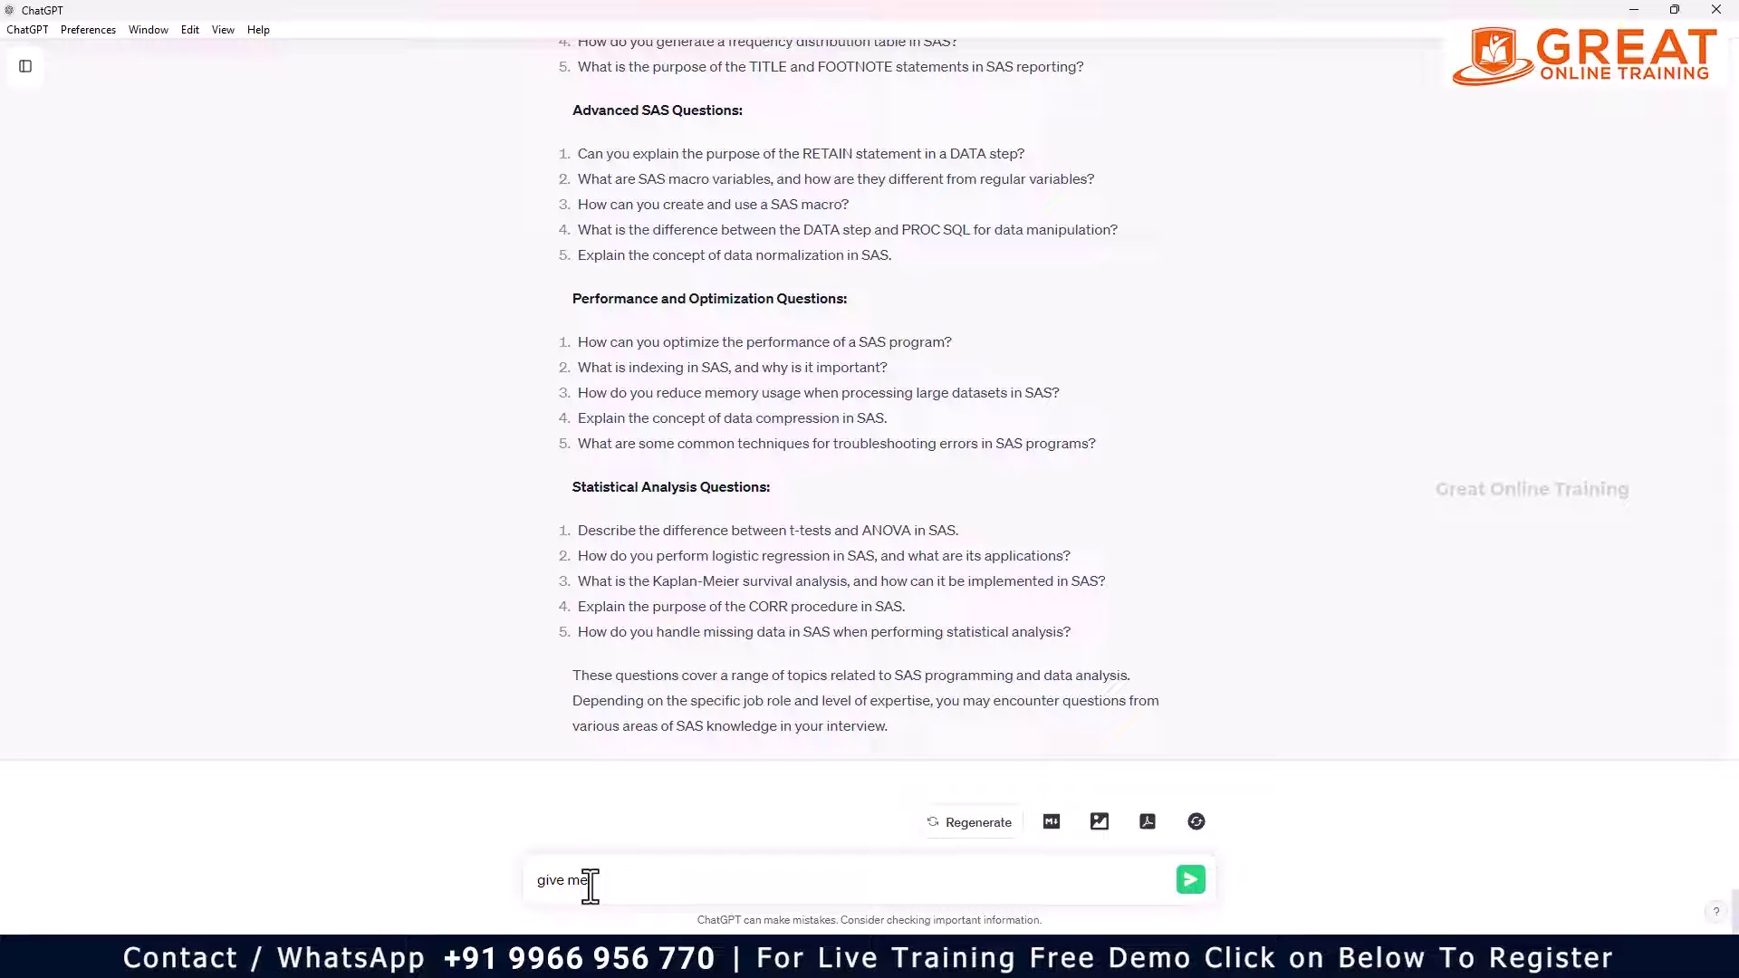
type(" some question on crea")
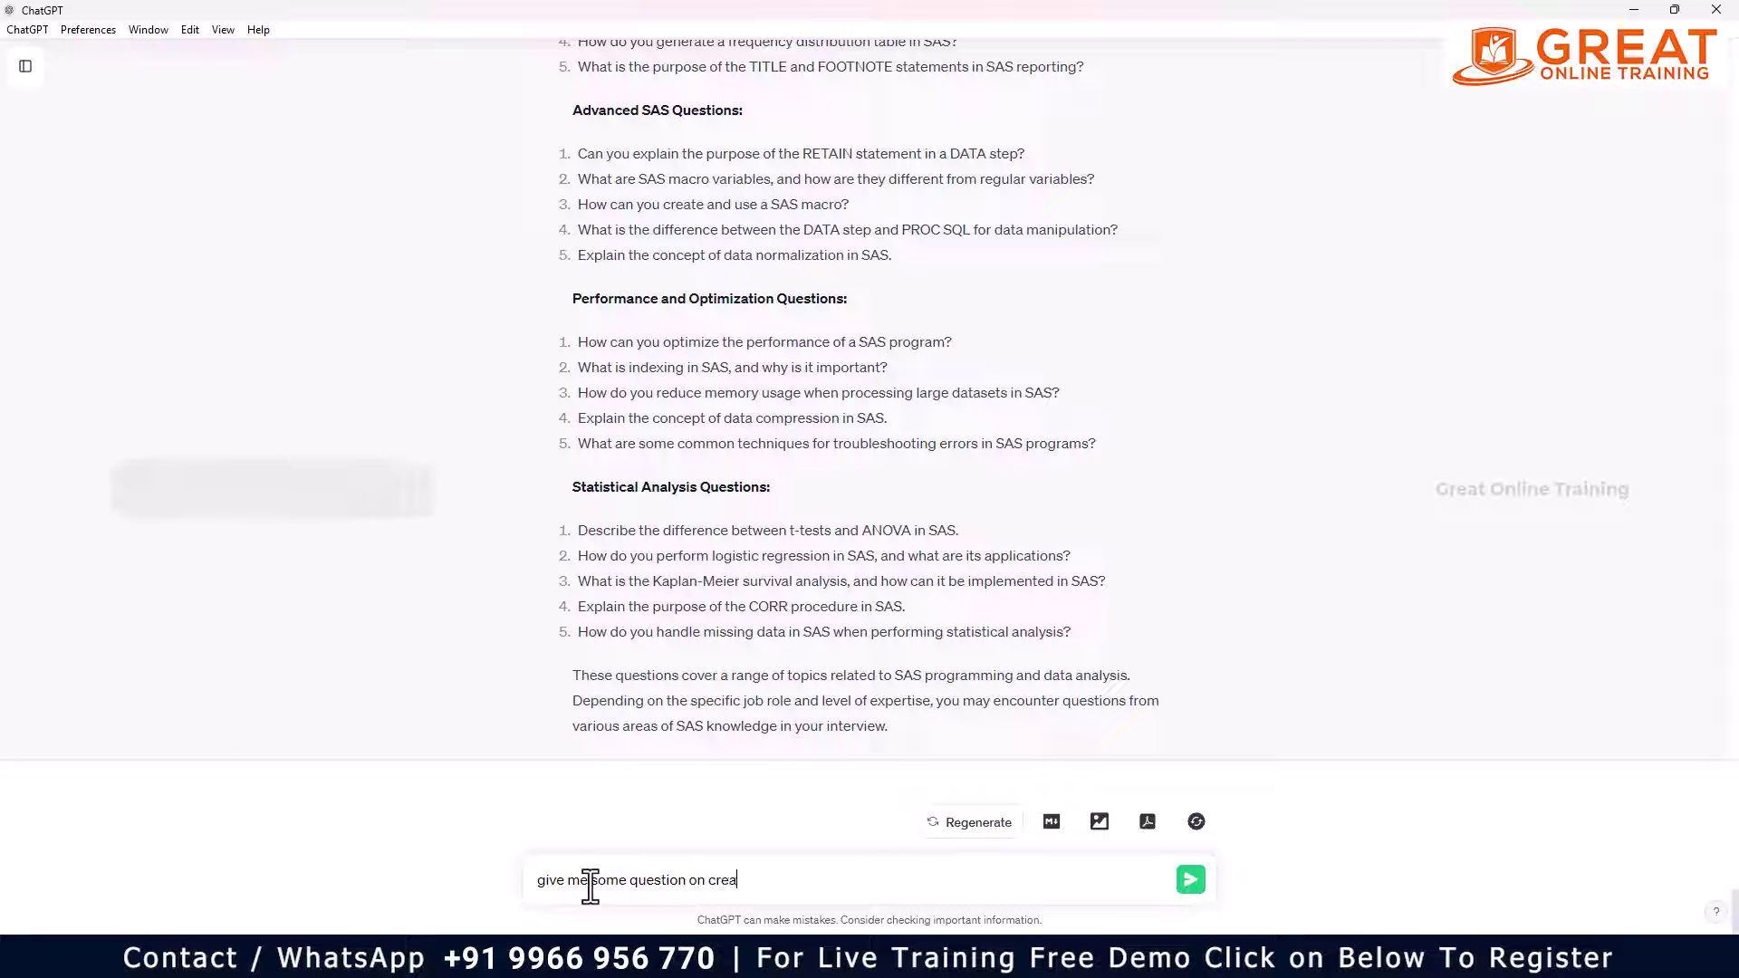
type("ting ad")
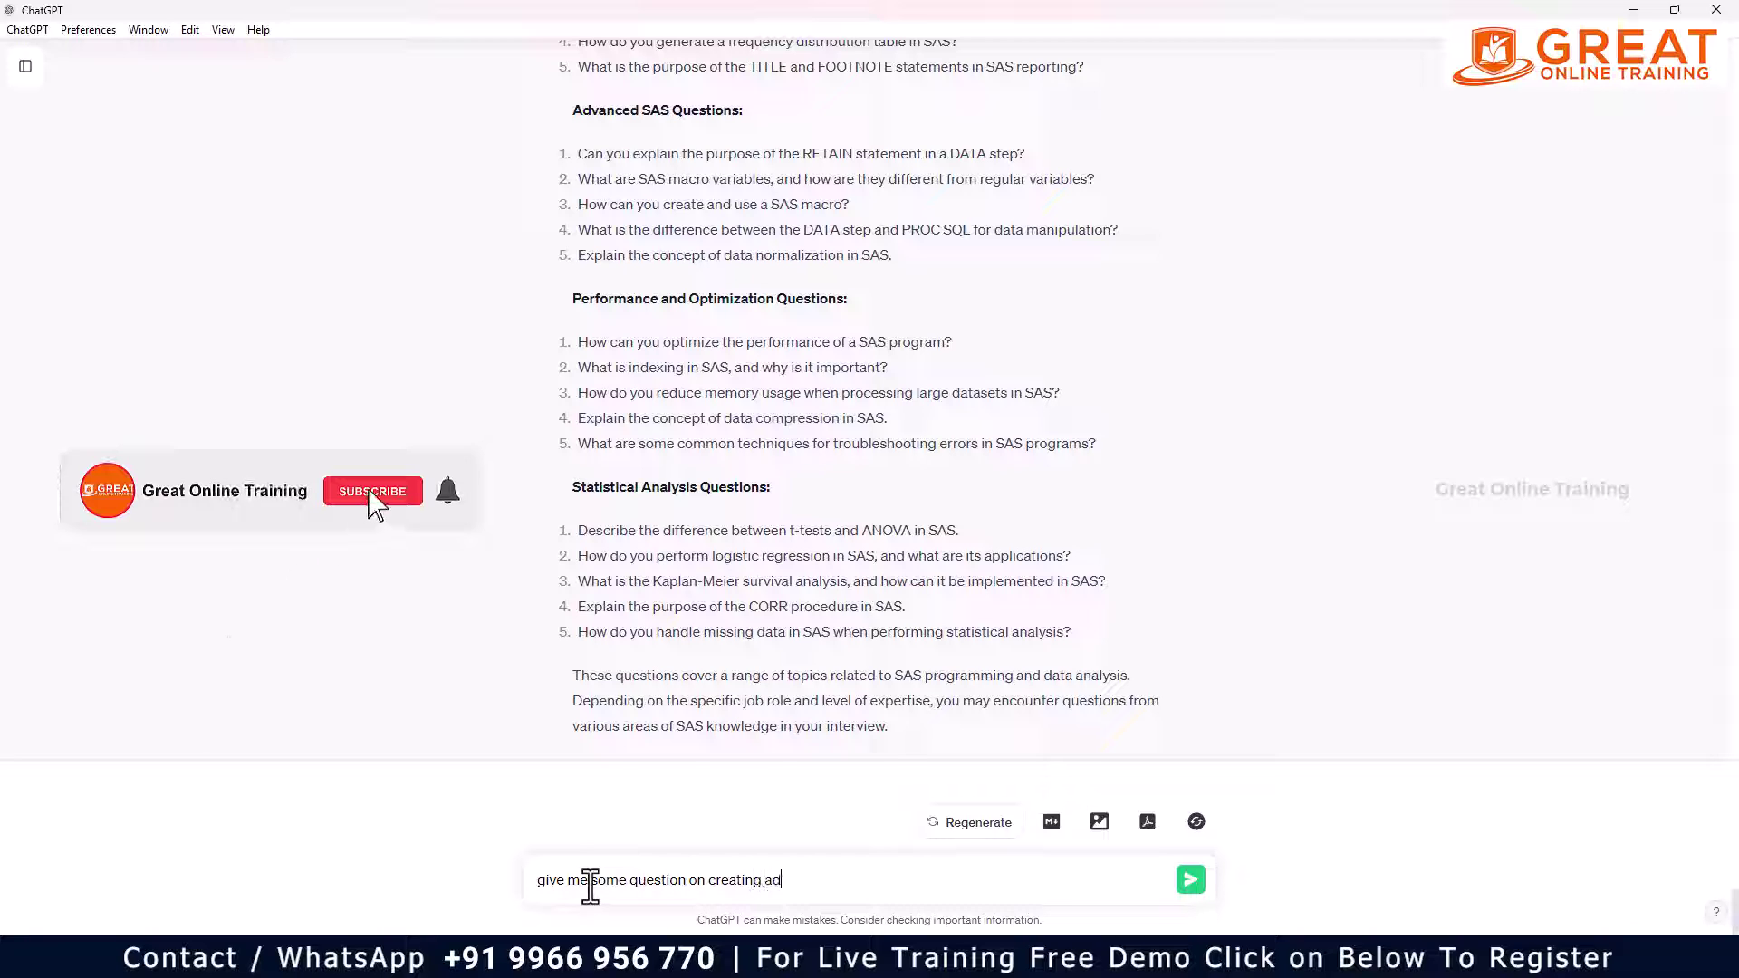
type("sl d")
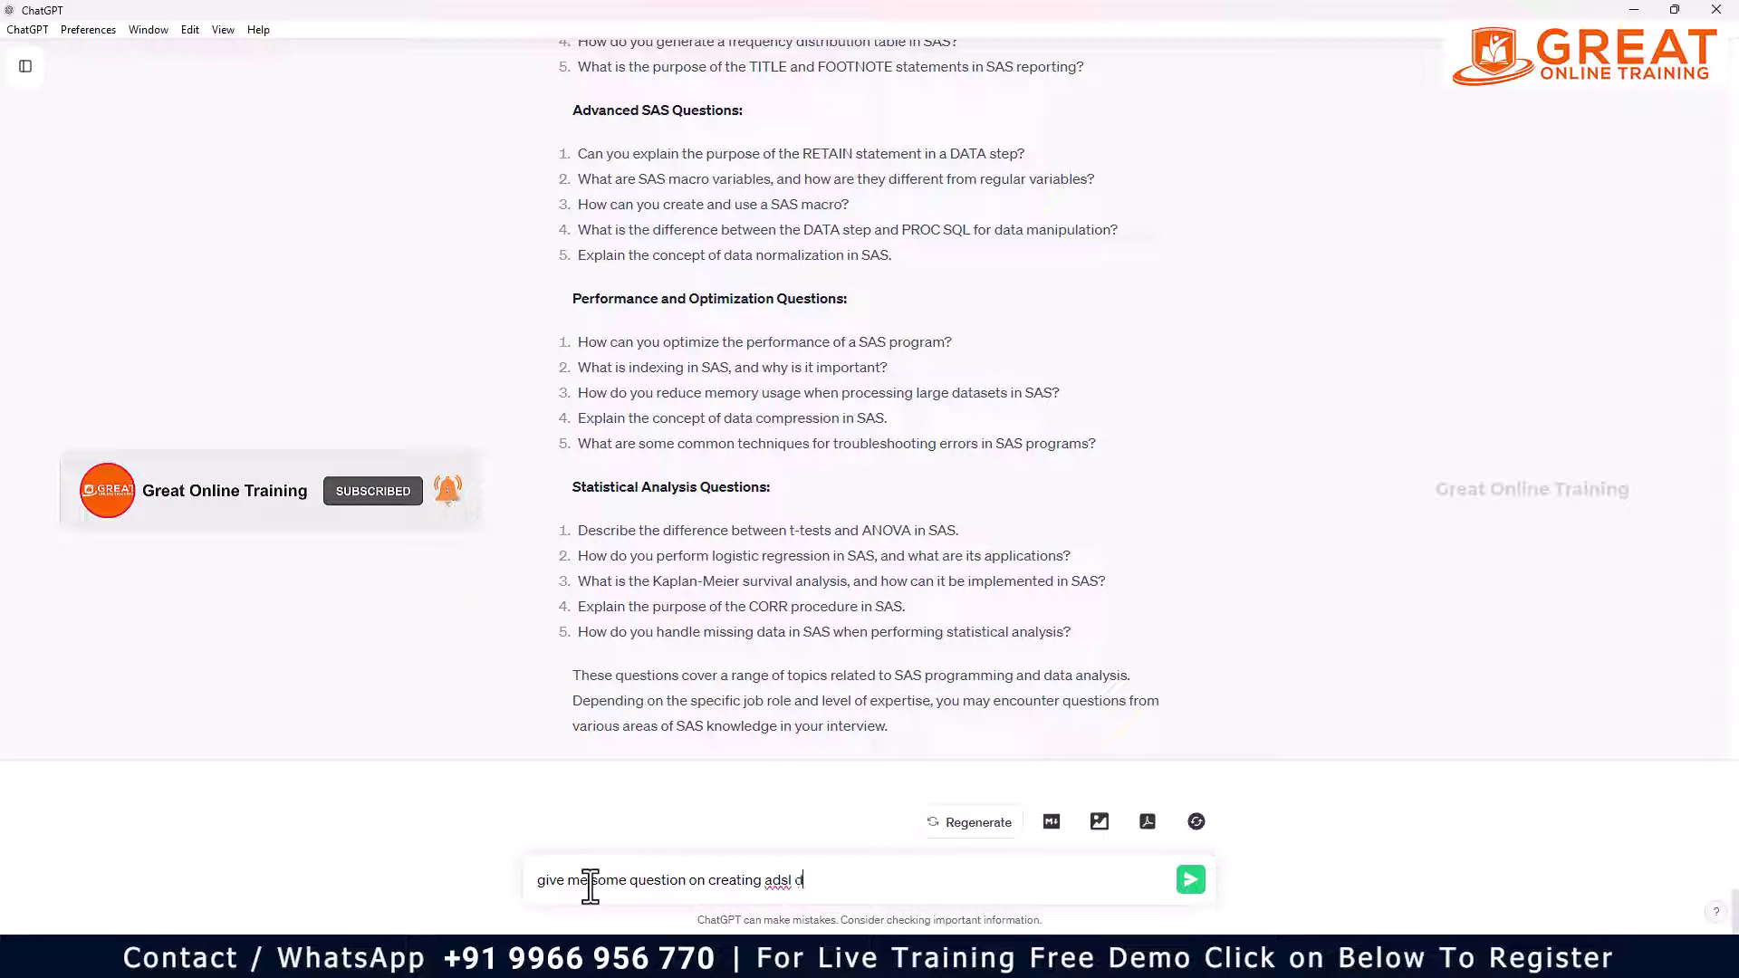
type("ataset in sas")
key("Return")
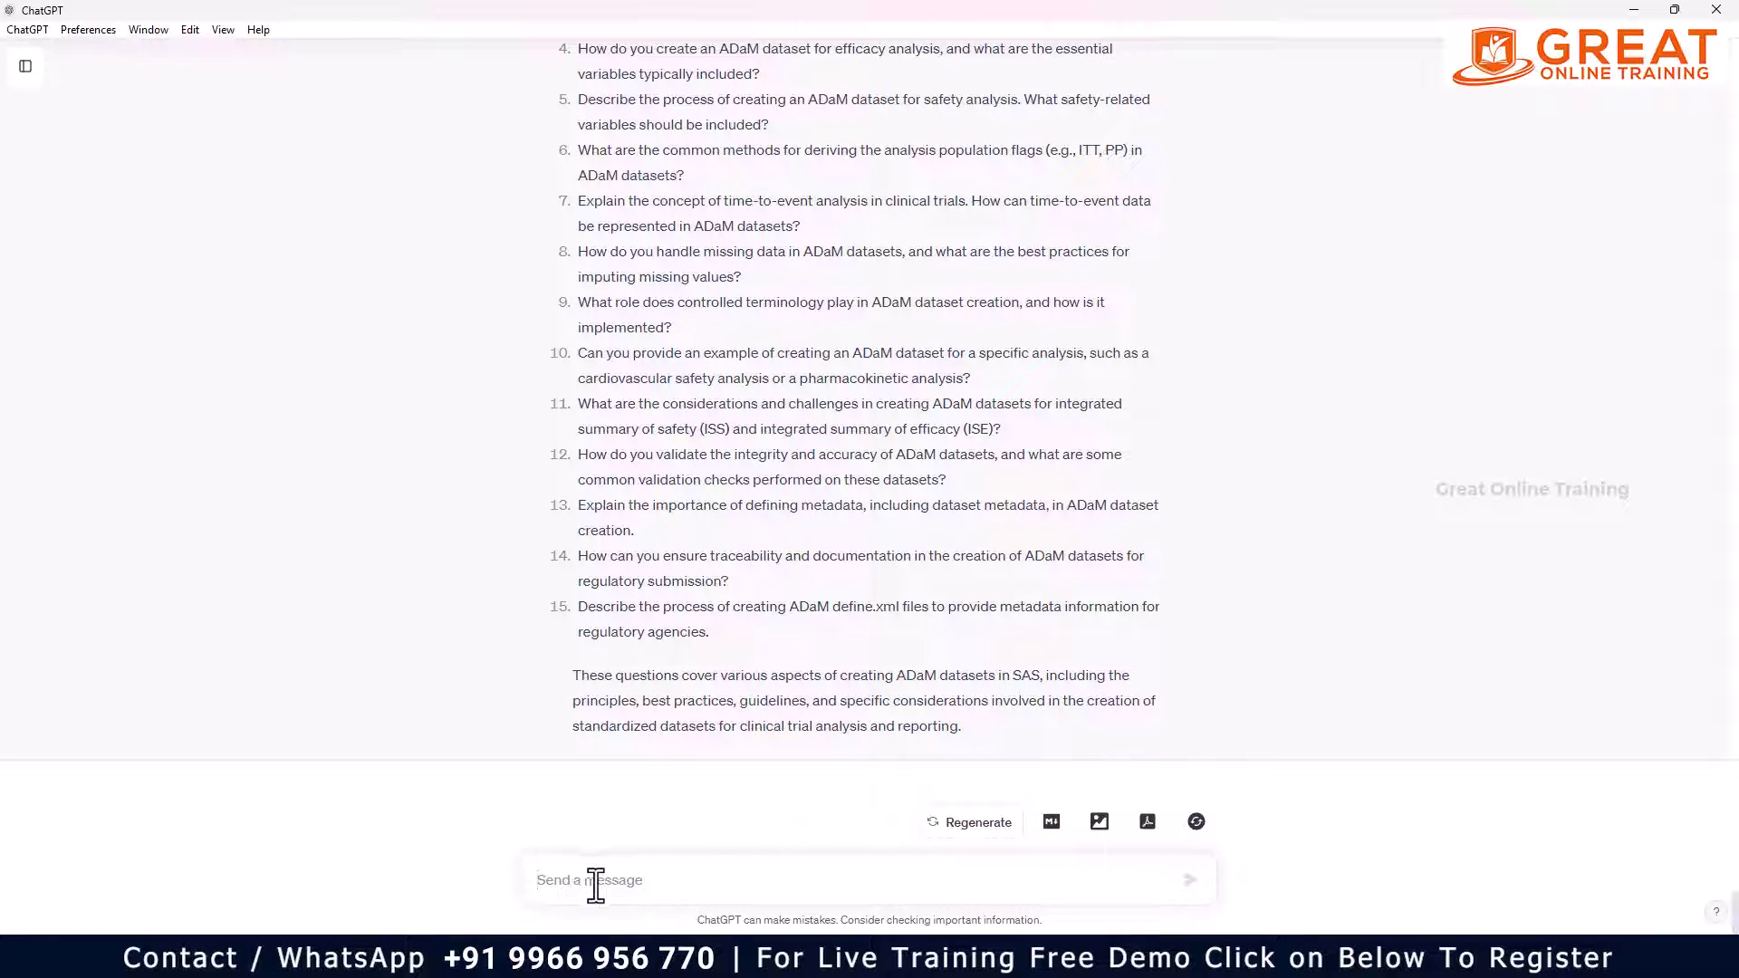
Request the solutions to the ADaM dataset questions by sending "give me the answers for above questions"
type("gi")
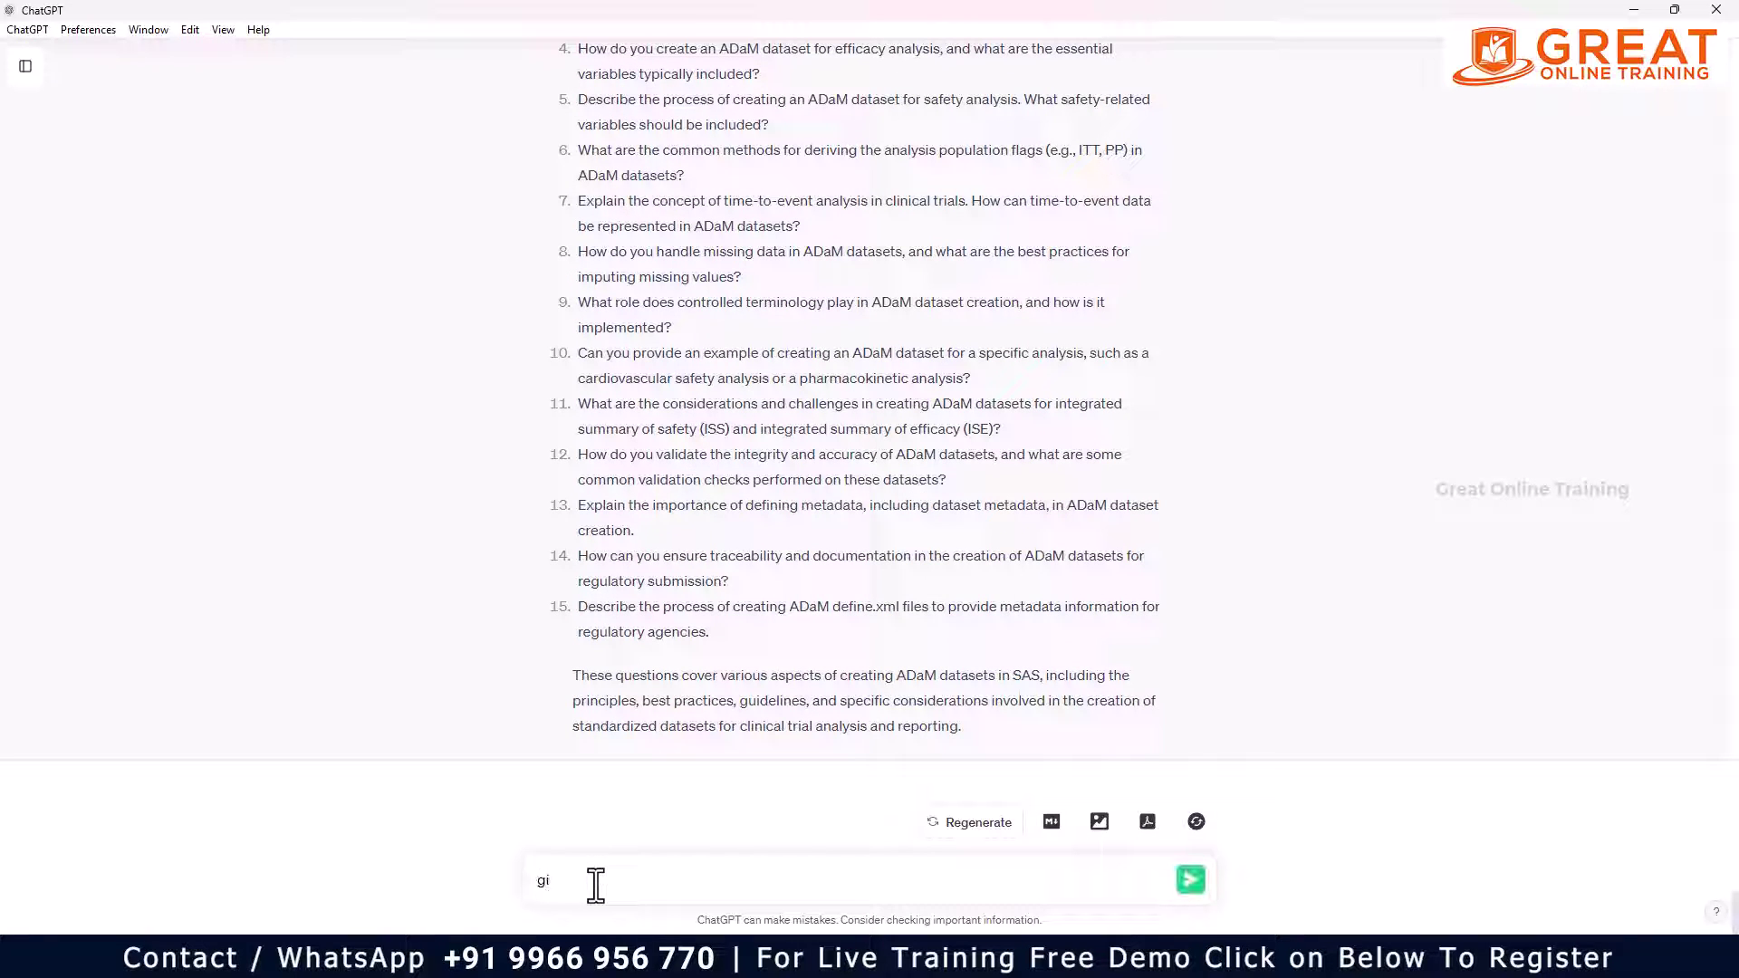
type("ve me the answers for above ")
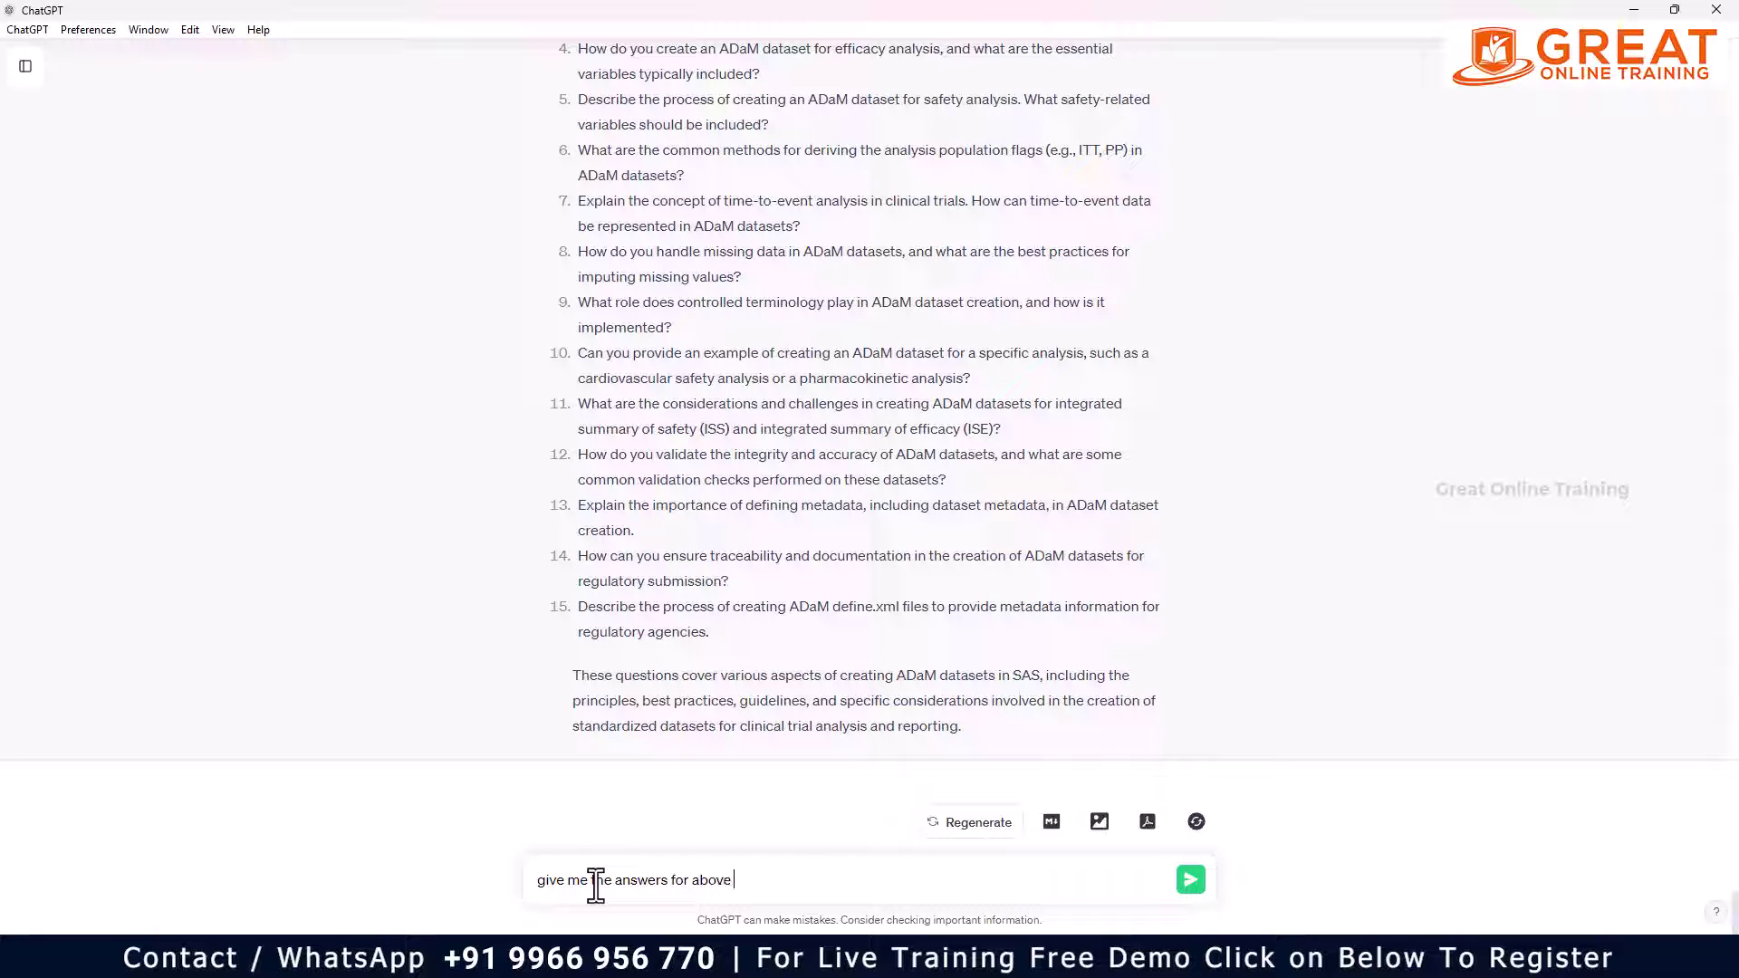
type("questions")
key("Return")
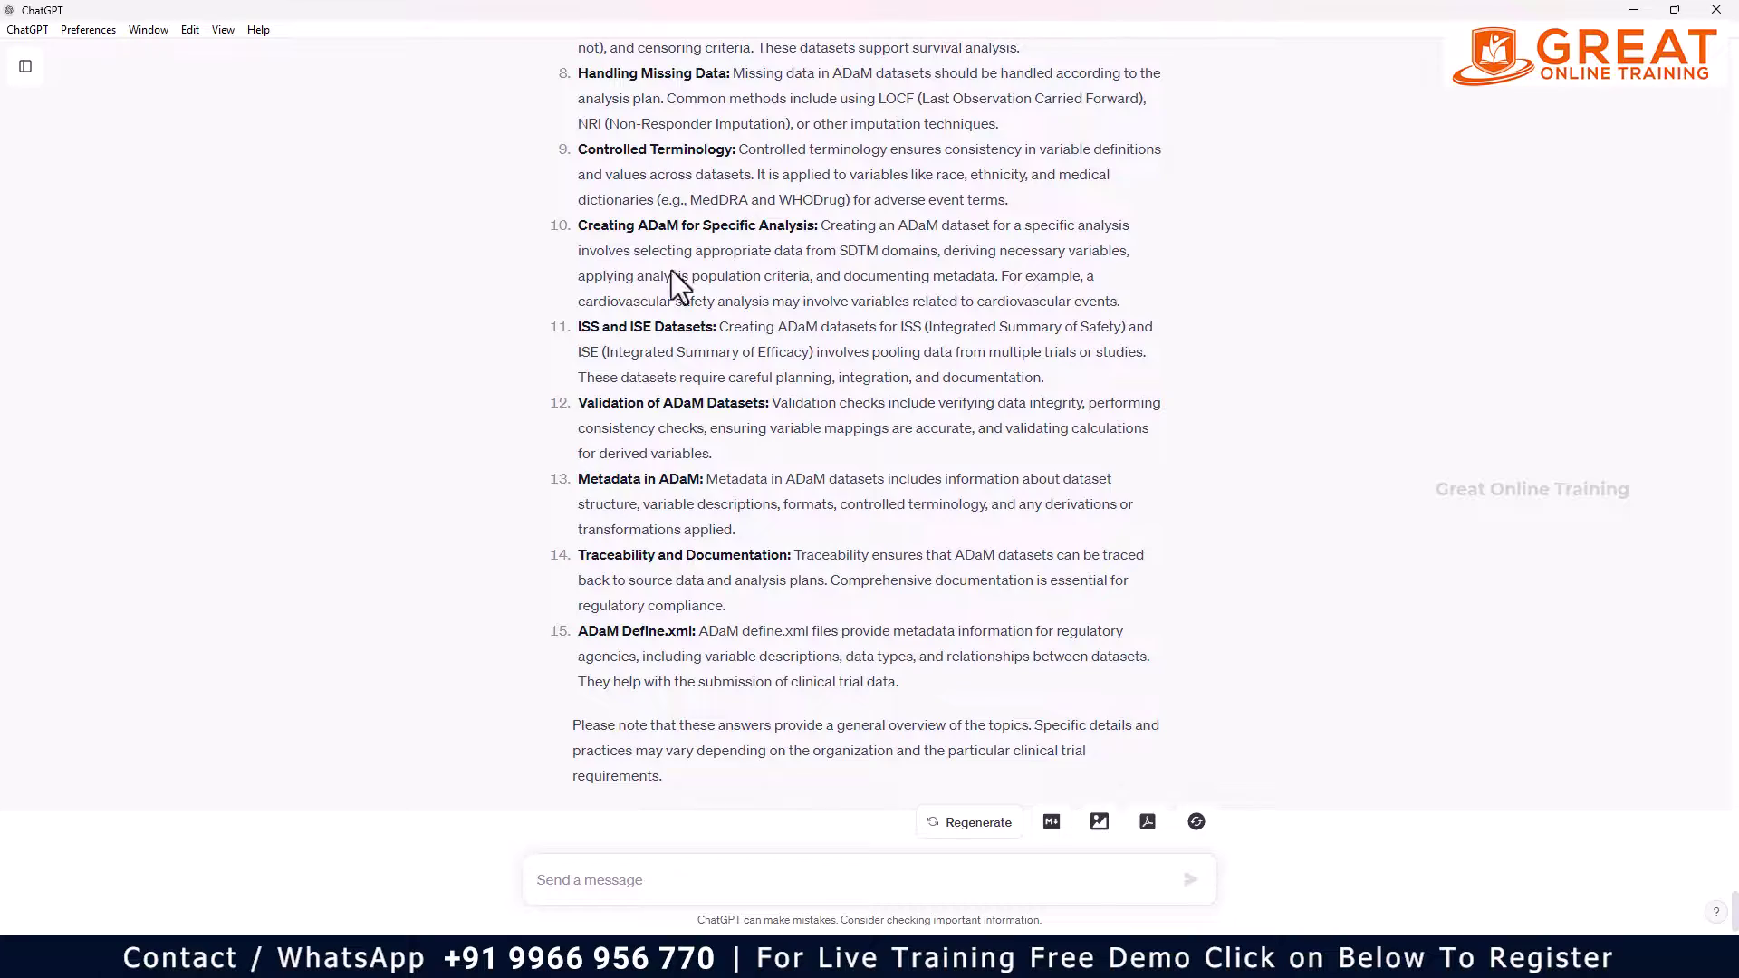
Review the answers on creating ADaM datasets from the start of the reply to its end
scroll(675, 279, "up", 10)
scroll(677, 327, "up", 1)
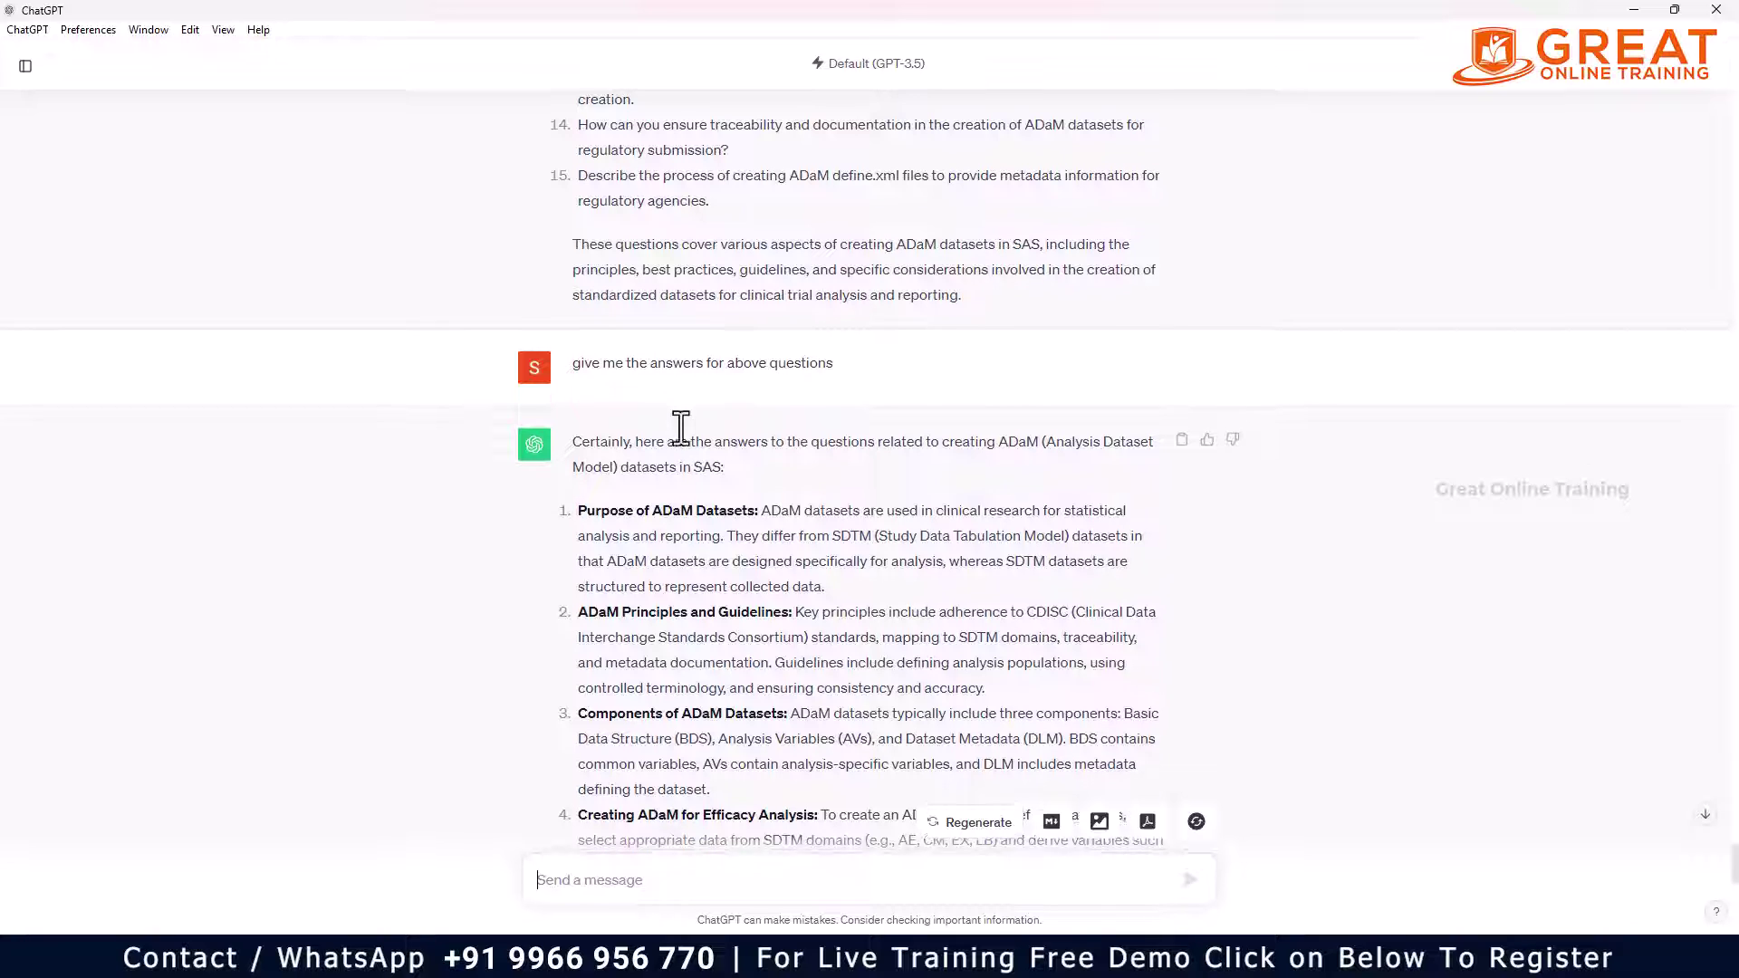
scroll(682, 428, "down", 15)
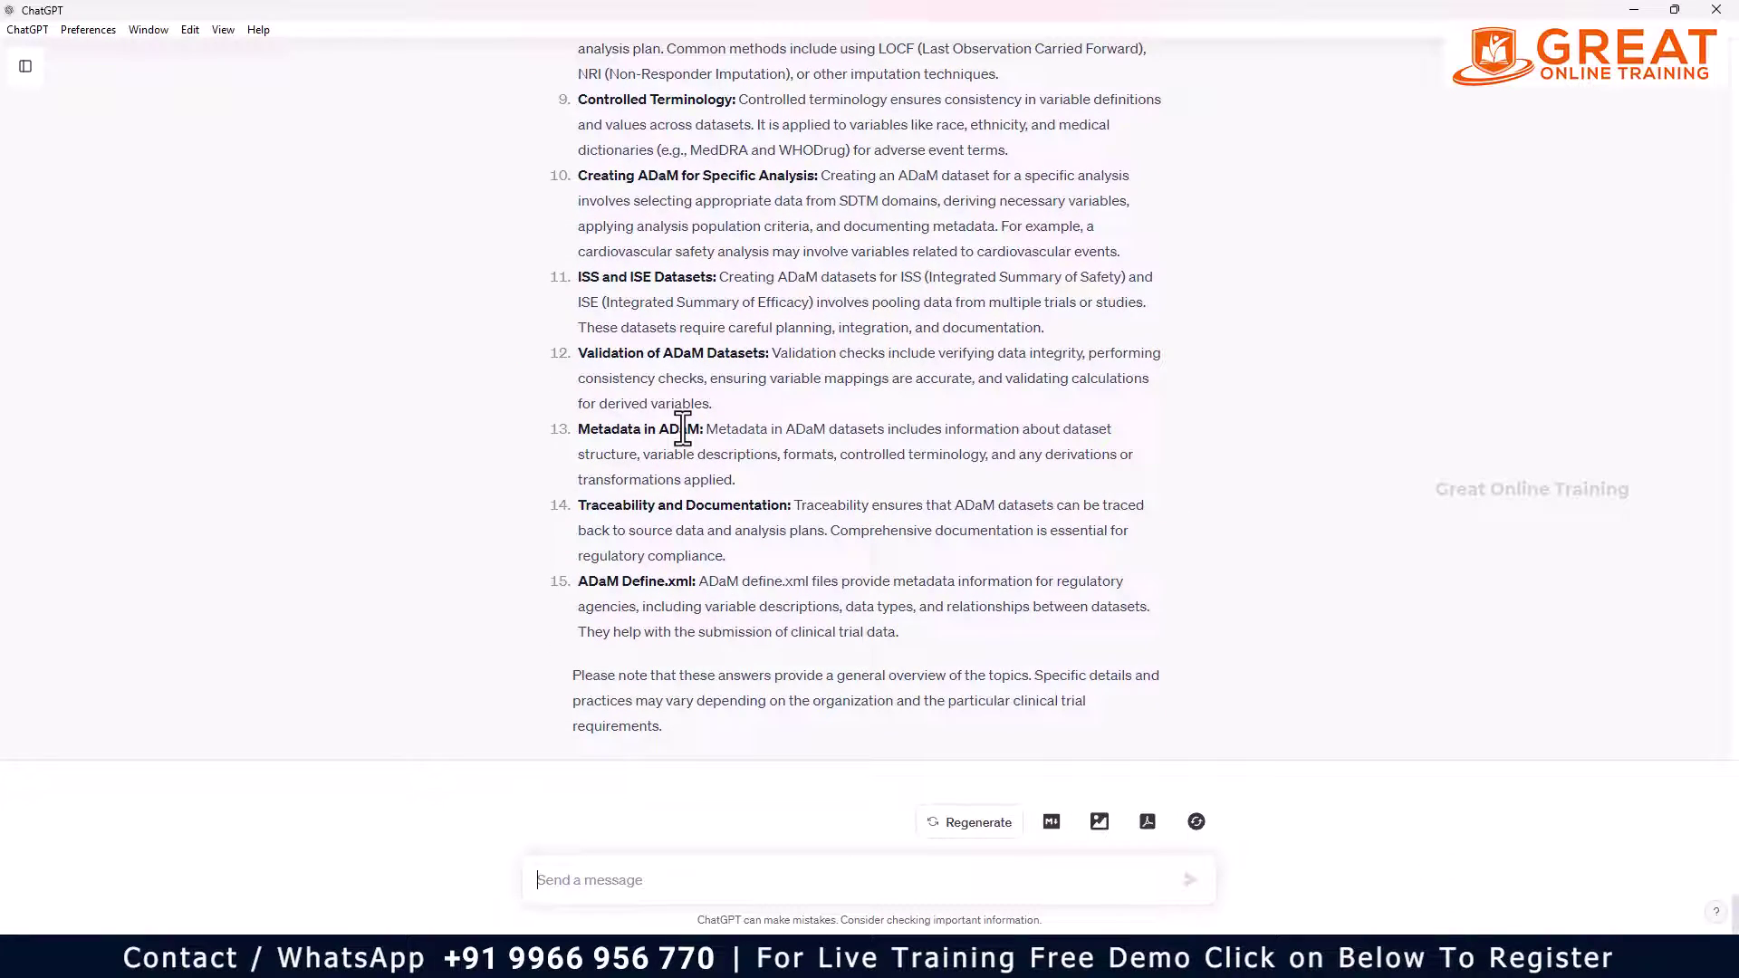